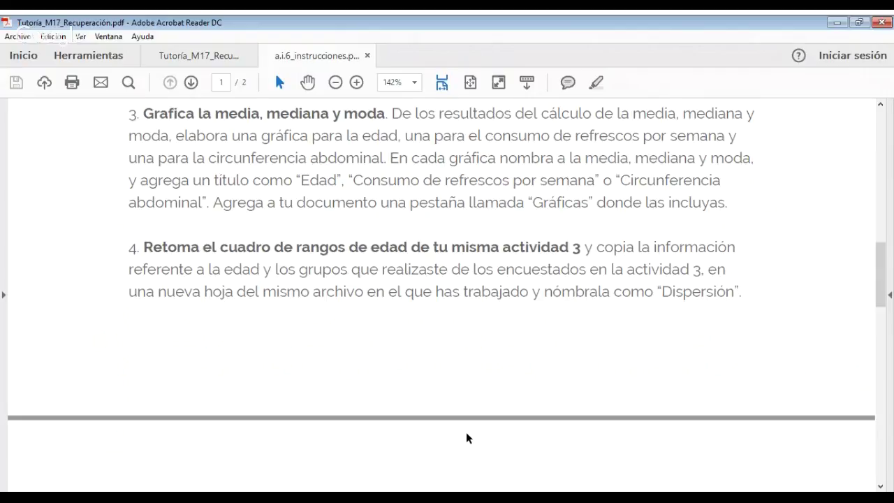
Read instructions 4 to 6 in the activity PDF, covering the age-range table, the dispersion measures and the file upload
{"action": "scroll", "coordinate": [466, 434], "scroll_direction": "down", "scroll_amount": 1}
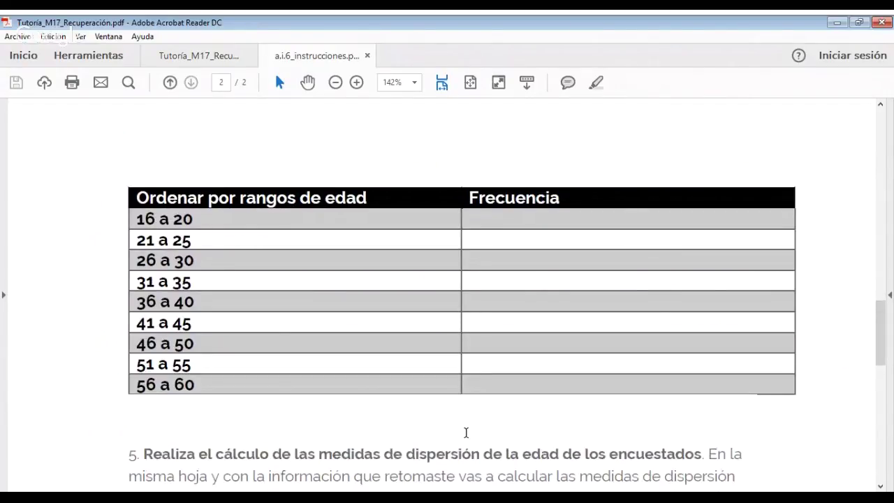
{"action": "scroll", "coordinate": [466, 433], "scroll_direction": "down", "scroll_amount": 1}
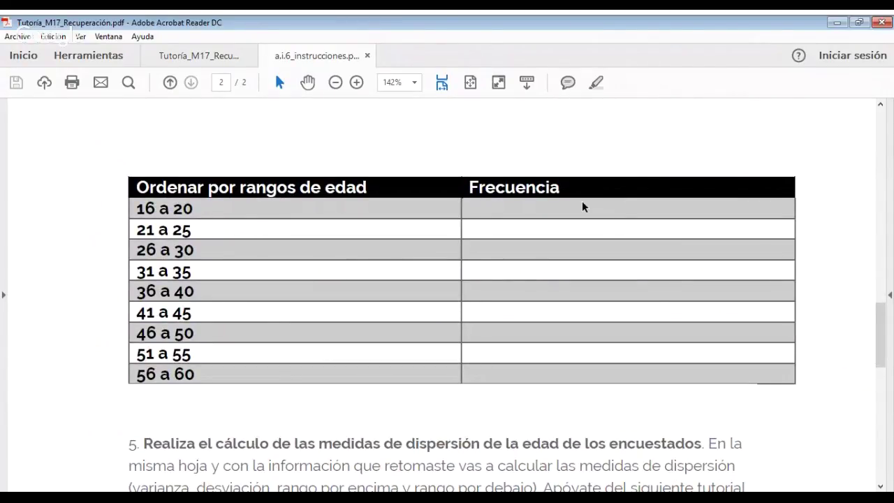
{"action": "scroll", "coordinate": [584, 207], "scroll_direction": "down", "scroll_amount": 5}
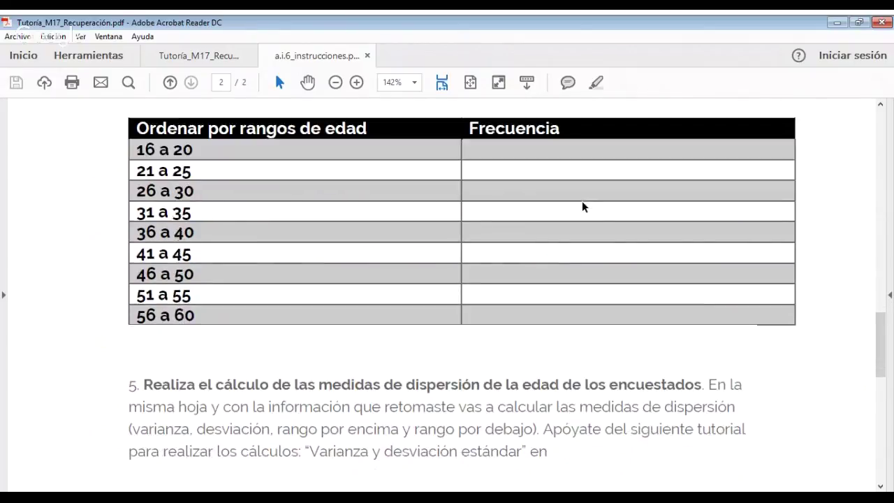
{"action": "scroll", "coordinate": [583, 207], "scroll_direction": "down", "scroll_amount": 3}
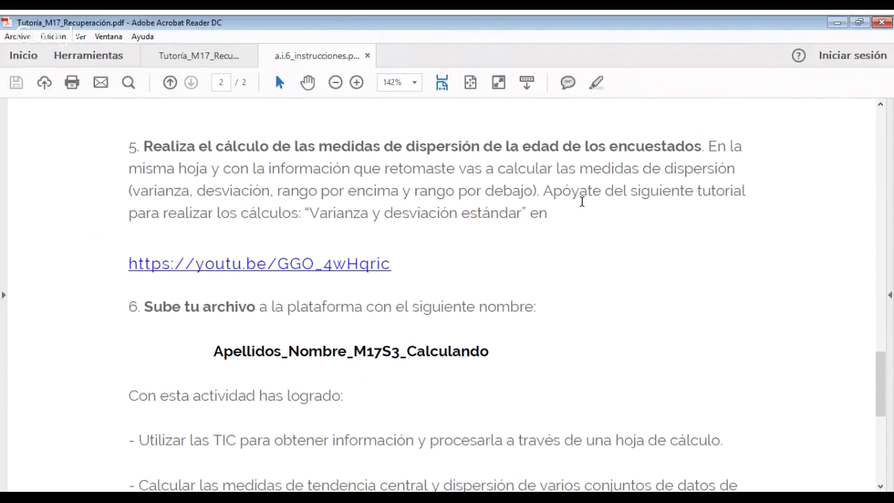
{"action": "scroll", "coordinate": [583, 202], "scroll_direction": "down", "scroll_amount": 2}
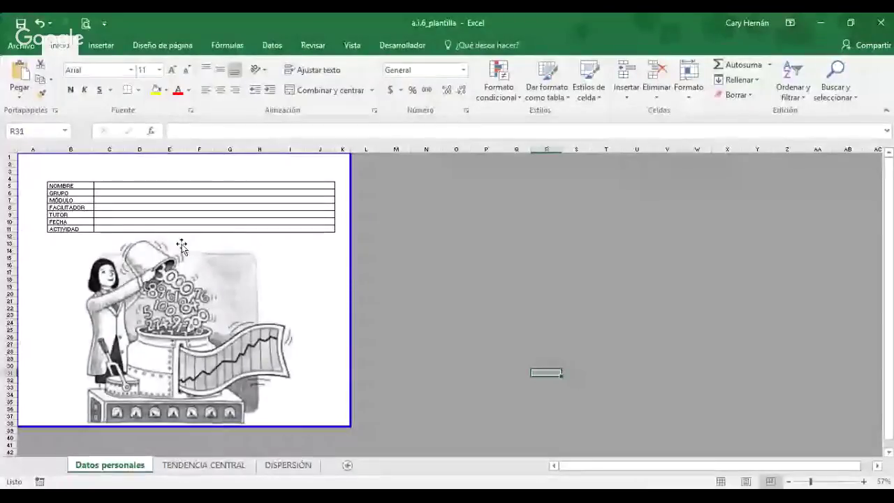
Review the TENDENCIA CENTRAL and DISPERSIÓN sheets of the a.i.6_plantilla workbook in Excel
{"action": "left_click", "coordinate": [204, 465]}
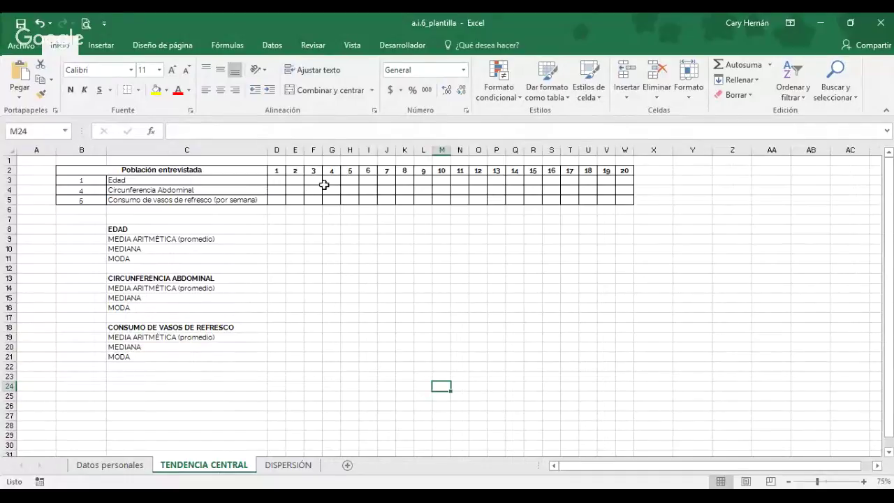
{"action": "left_click", "coordinate": [275, 242]}
{"action": "left_click", "coordinate": [276, 250]}
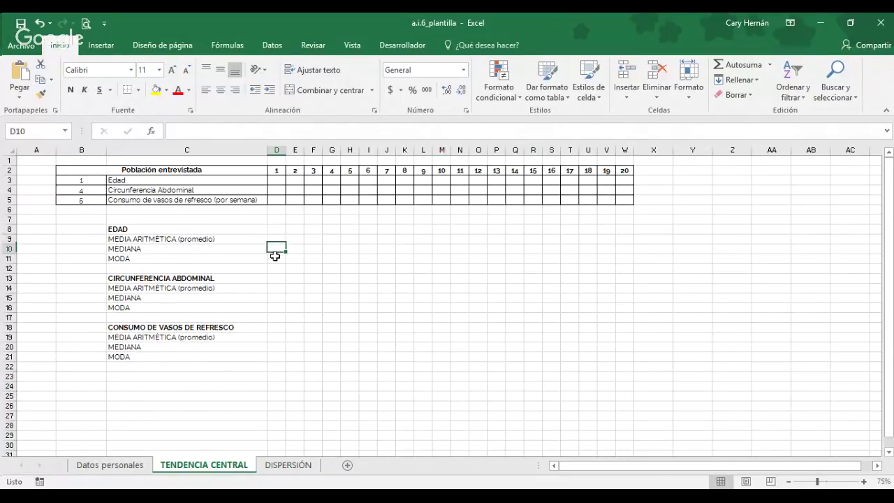
{"action": "left_click", "coordinate": [286, 467]}
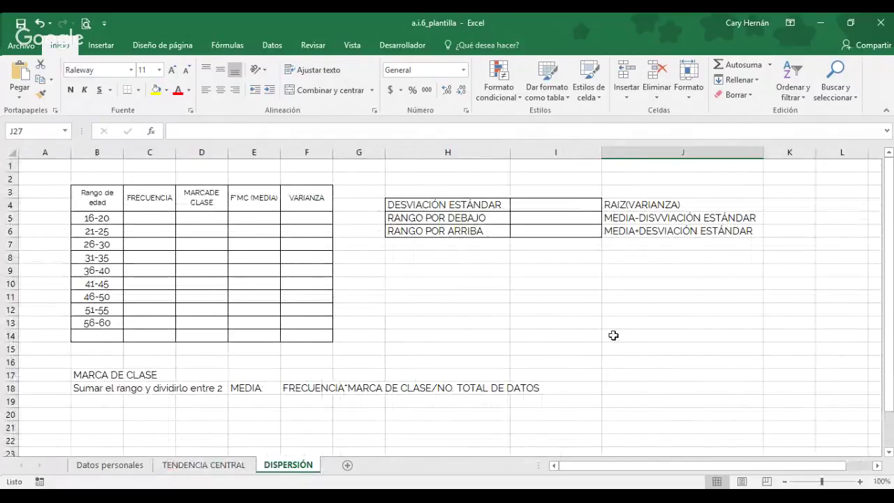
{"action": "left_click", "coordinate": [642, 205]}
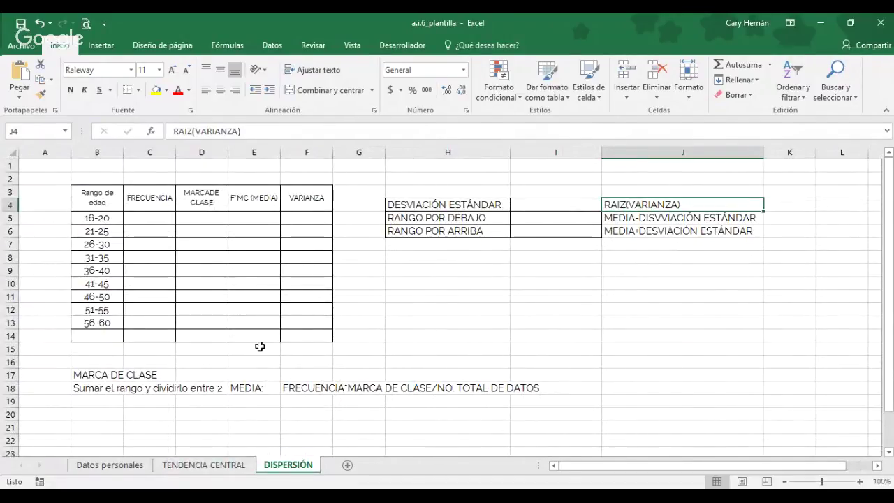
{"action": "left_click", "coordinate": [139, 224]}
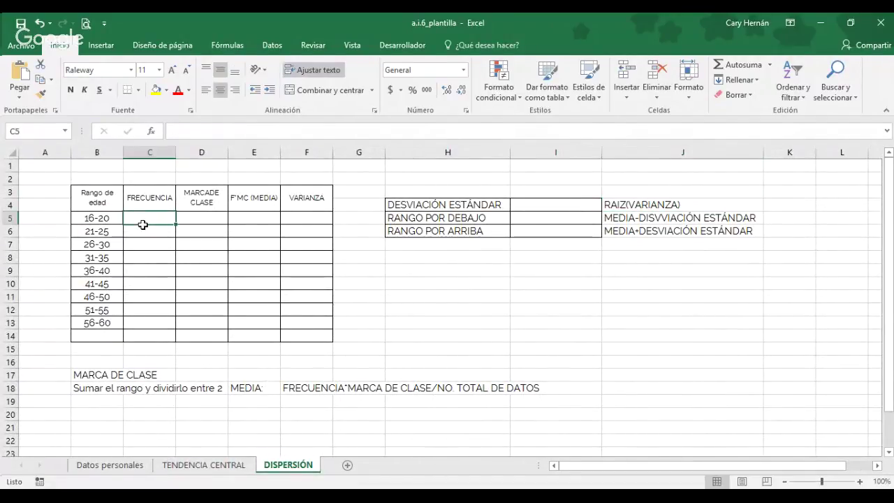
On the TENDENCIA CENTRAL sheet, enter 27 and 30 in the Edad row for interviewees 1 and 2
{"action": "left_click", "coordinate": [167, 468]}
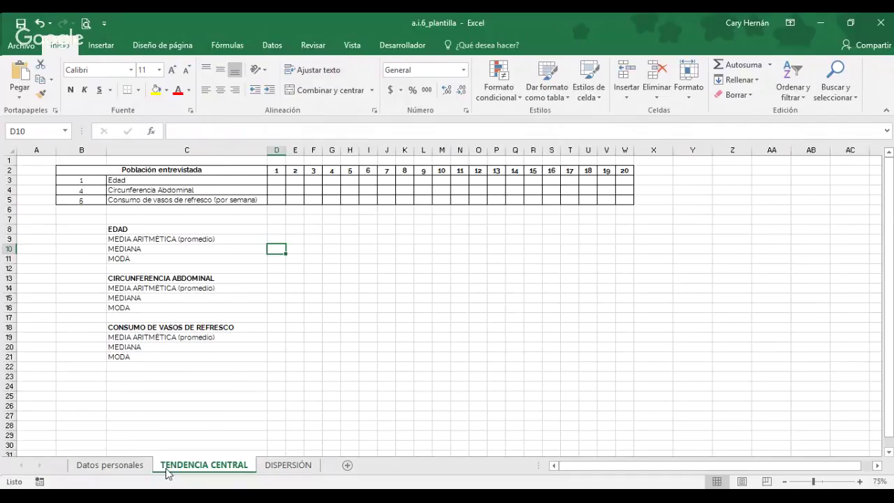
{"action": "key", "text": "Up"}
{"action": "key", "text": "Up"}
{"action": "key", "text": "Up"}
{"action": "key", "text": "Up"}
{"action": "key", "text": "Up"}
{"action": "key", "text": "Up"}
{"action": "key", "text": "Up"}
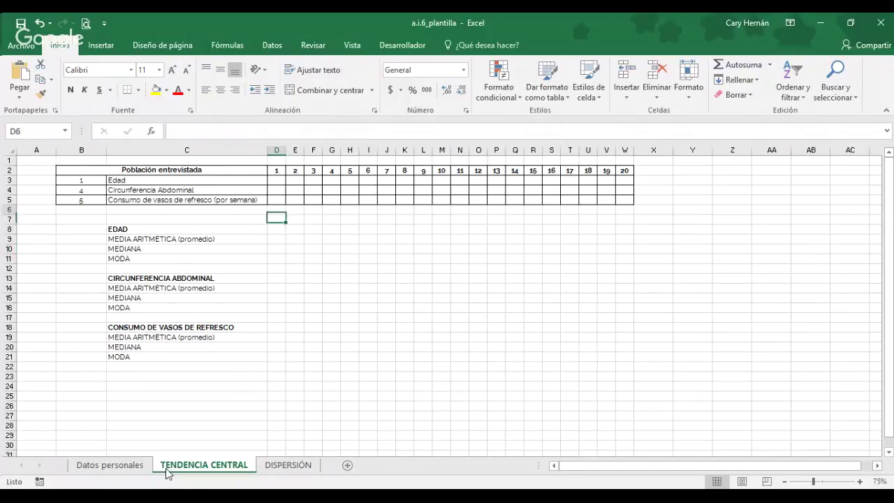
{"action": "type", "text": "27"}
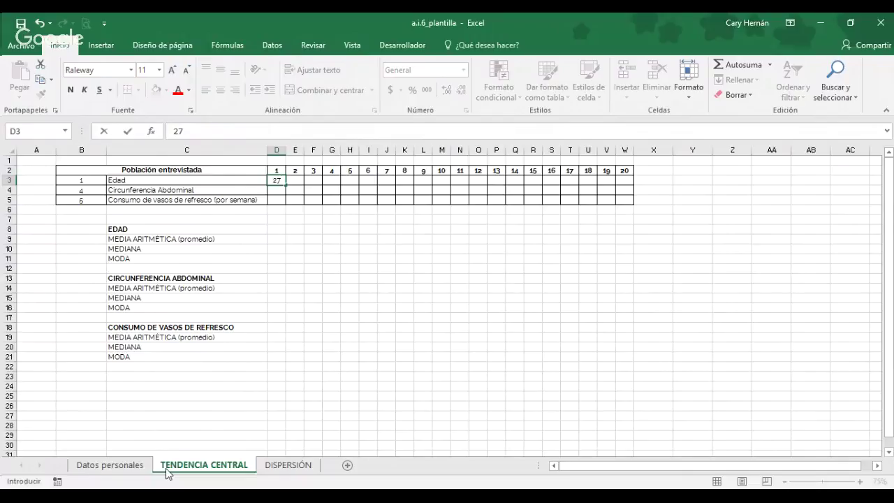
{"action": "key", "text": "Tab"}
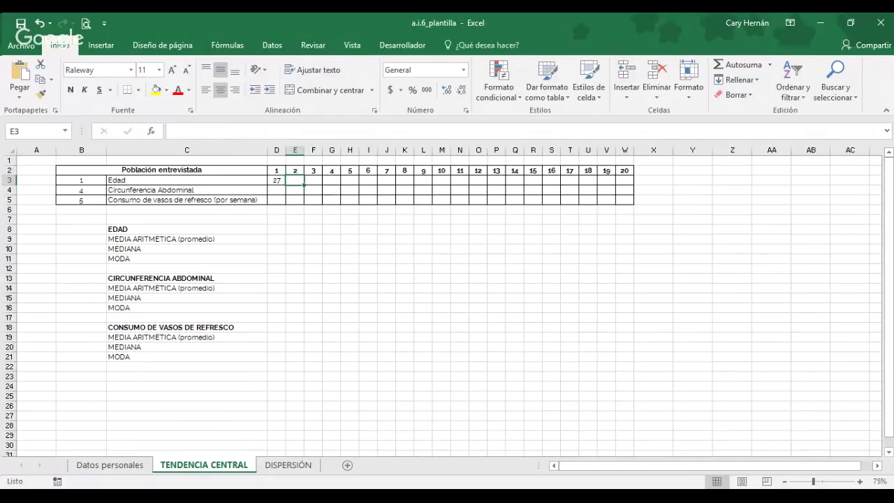
{"action": "type", "text": "30"}
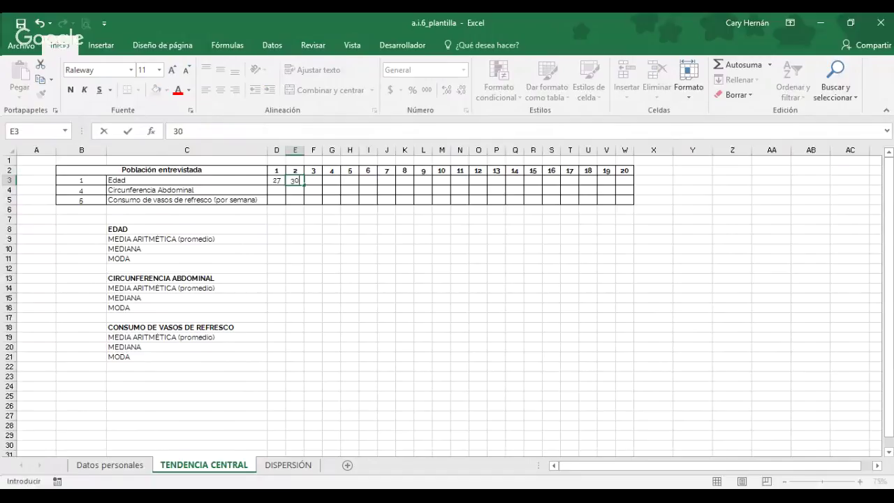
{"action": "key", "text": "Tab"}
Enter 31 and 33 in the Edad row for interviewees 3 and 4
{"action": "type", "text": "31"}
{"action": "key", "text": "Tab"}
{"action": "type", "text": "3"}
{"action": "key", "text": "Tab"}
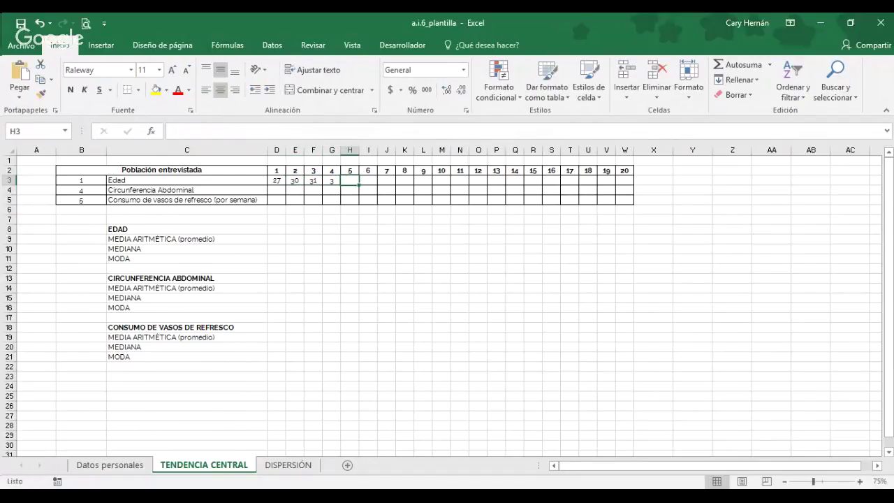
{"action": "left_click", "coordinate": [331, 180]}
{"action": "type", "text": "33"}
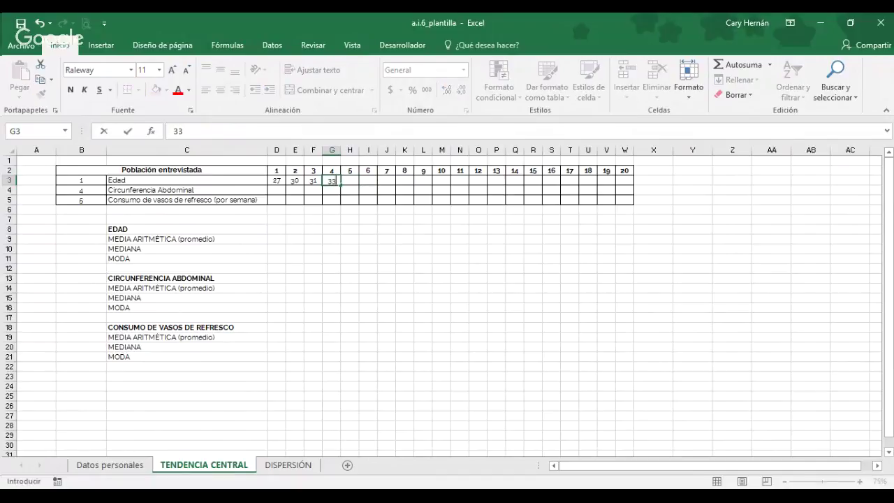
{"action": "key", "text": "Tab"}
Enter the ages 33, 34, 34, 35 and 36 for interviewees 5 to 9
{"action": "type", "text": "33"}
{"action": "key", "text": "Tab"}
{"action": "type", "text": "34"}
{"action": "key", "text": "Tab"}
{"action": "type", "text": "34"}
{"action": "key", "text": "Tab"}
{"action": "type", "text": "35"}
{"action": "key", "text": "Tab"}
{"action": "type", "text": "36"}
{"action": "key", "text": "Tab"}
Enter the ages 36, 38 and 40 for interviewees 10 to 12
{"action": "type", "text": "3"}
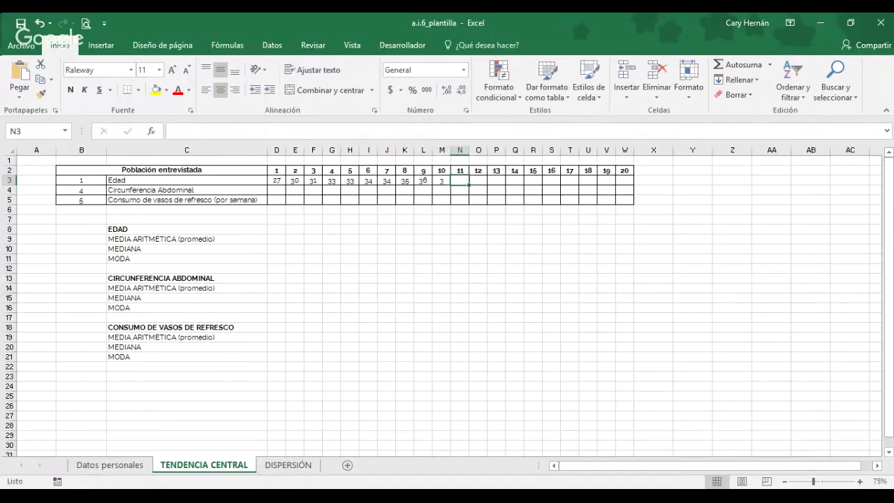
{"action": "type", "text": "6"}
{"action": "key", "text": "Tab"}
{"action": "type", "text": "38"}
{"action": "key", "text": "Tab"}
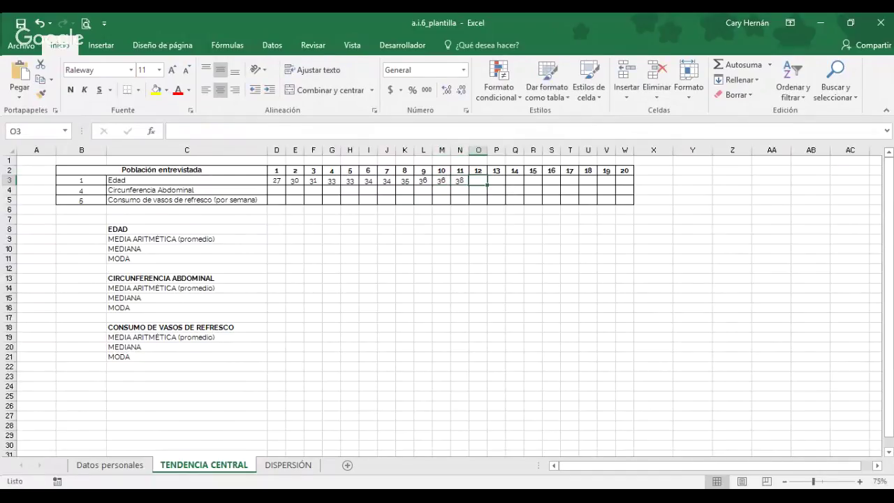
{"action": "type", "text": "40"}
{"action": "key", "text": "Tab"}
Enter the ages 43, 43 and 44 for interviewees 13 to 15
{"action": "type", "text": "43"}
{"action": "key", "text": "Tab"}
{"action": "type", "text": "43"}
{"action": "key", "text": "Tab"}
{"action": "type", "text": "4"}
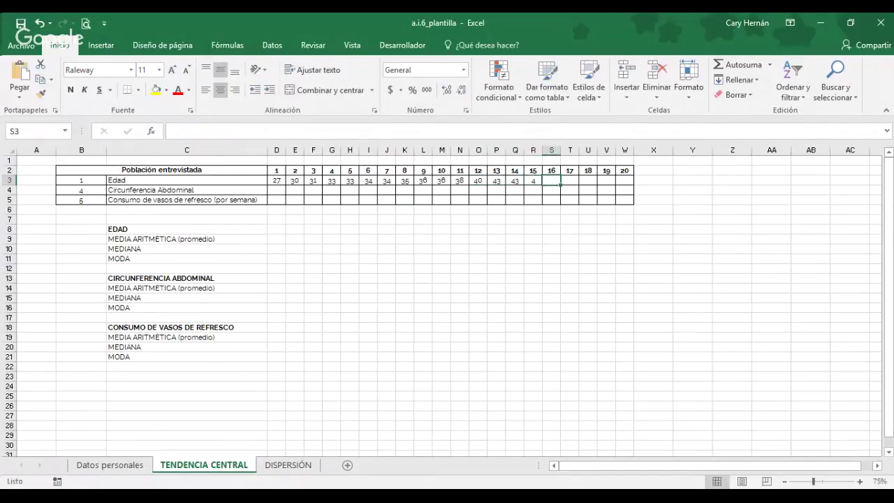
{"action": "type", "text": "4"}
{"action": "key", "text": "Tab"}
Enter the ages 51, 52, 58 and 60 for interviewees 16 to 19
{"action": "type", "text": "4"}
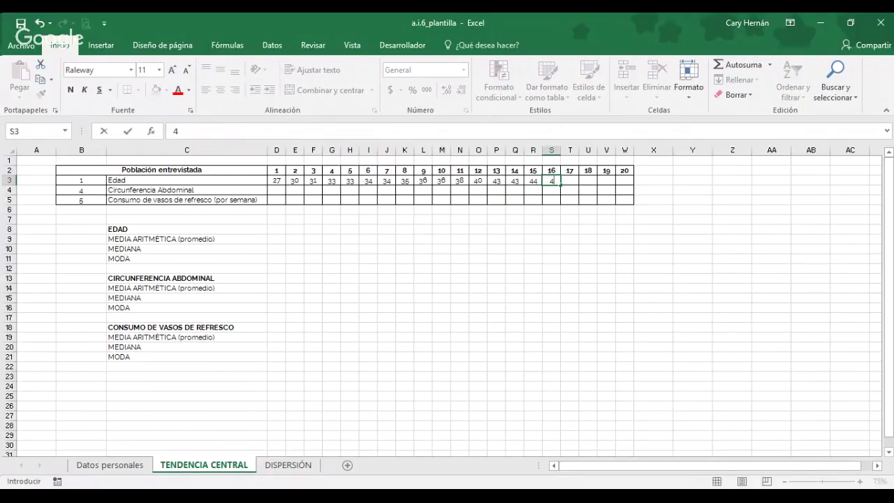
{"action": "key", "text": "BackSpace"}
{"action": "type", "text": "51"}
{"action": "key", "text": "Tab"}
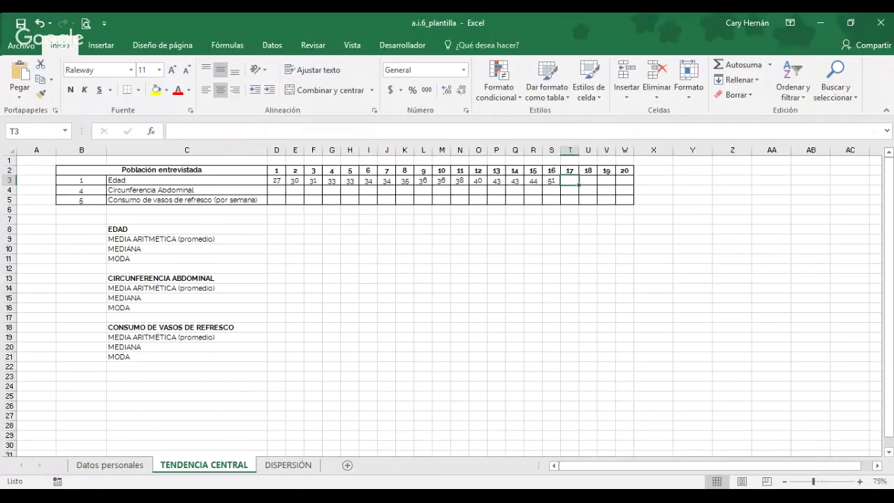
{"action": "type", "text": "52"}
{"action": "key", "text": "Tab"}
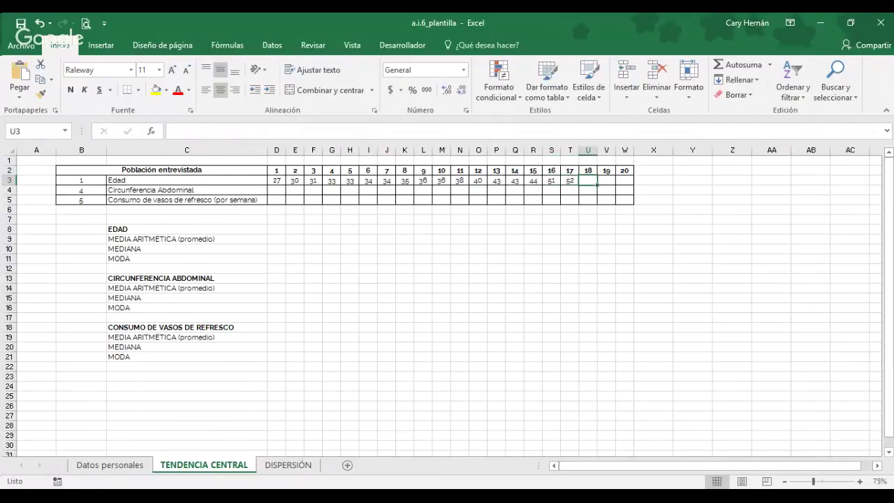
{"action": "type", "text": "58"}
{"action": "key", "text": "Tab"}
{"action": "type", "text": "60"}
{"action": "key", "text": "Down"}
Shift the ages of interviewees 8 to 19 along by one interviewee and enter 34 as the age of interviewee 8
{"action": "left_click", "coordinate": [607, 180]}
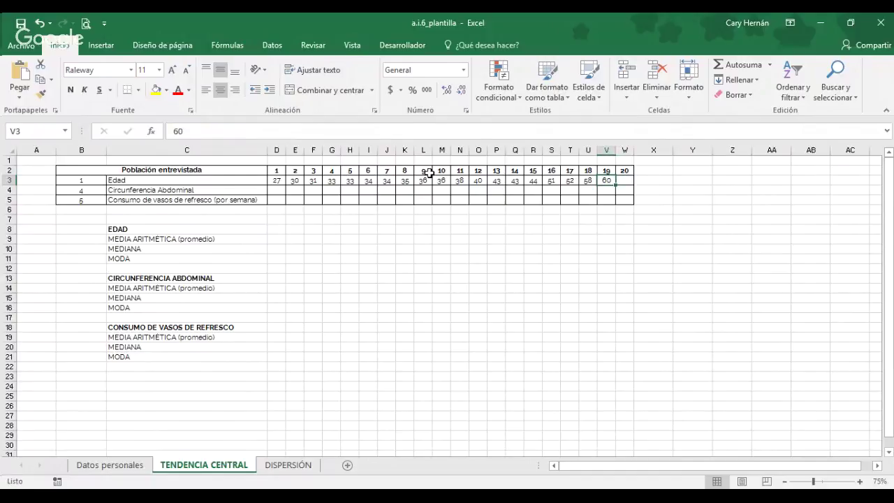
{"action": "left_click_drag", "start_coordinate": [406, 183], "coordinate": [609, 181]}
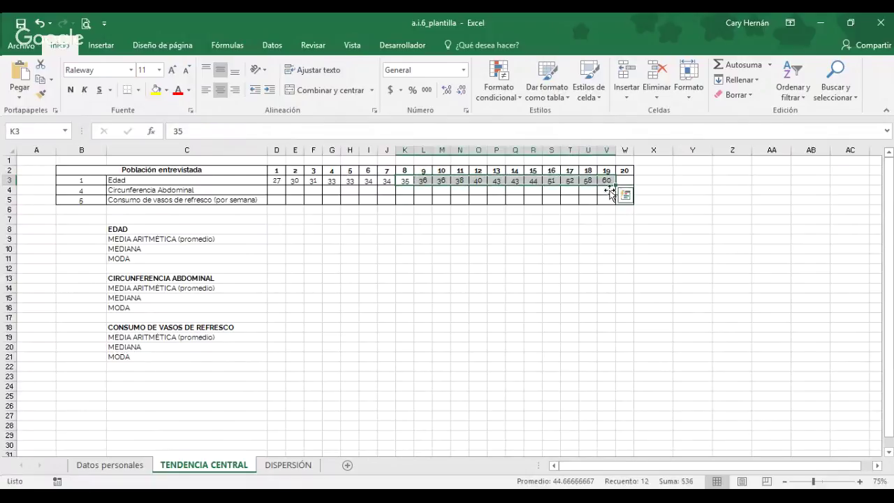
{"action": "key", "text": "ctrl+c"}
{"action": "key", "text": "Right"}
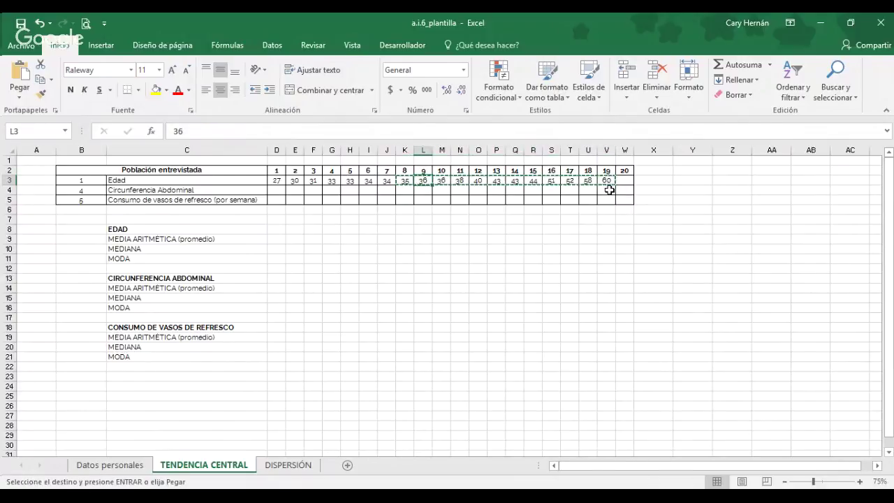
{"action": "key", "text": "ctrl+v"}
{"action": "key", "text": "Left"}
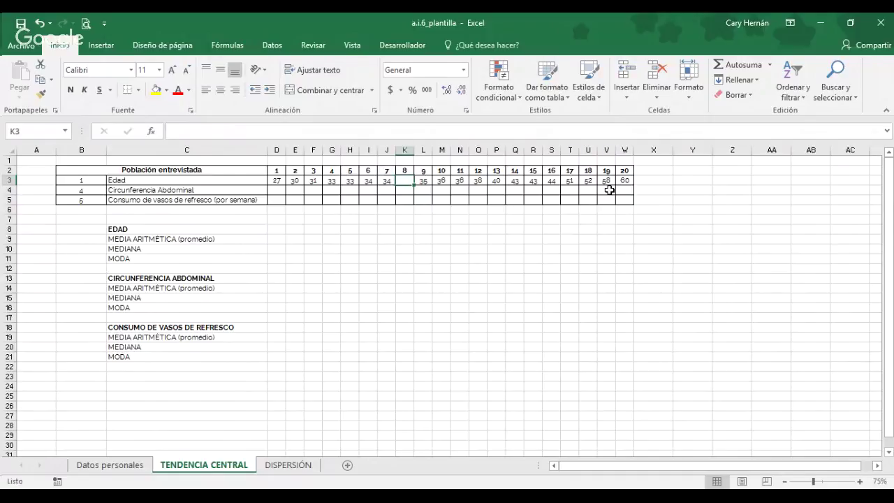
{"action": "type", "text": "34"}
{"action": "key", "text": "Return"}
Enter 145 and 95 in the Circunferencia Abdominal row for interviewees 1 and 2
{"action": "key", "text": "Left"}
{"action": "key", "text": "Left"}
{"action": "key", "text": "Left"}
{"action": "key", "text": "Left"}
{"action": "key", "text": "Left"}
{"action": "key", "text": "Left"}
{"action": "key", "text": "Left"}
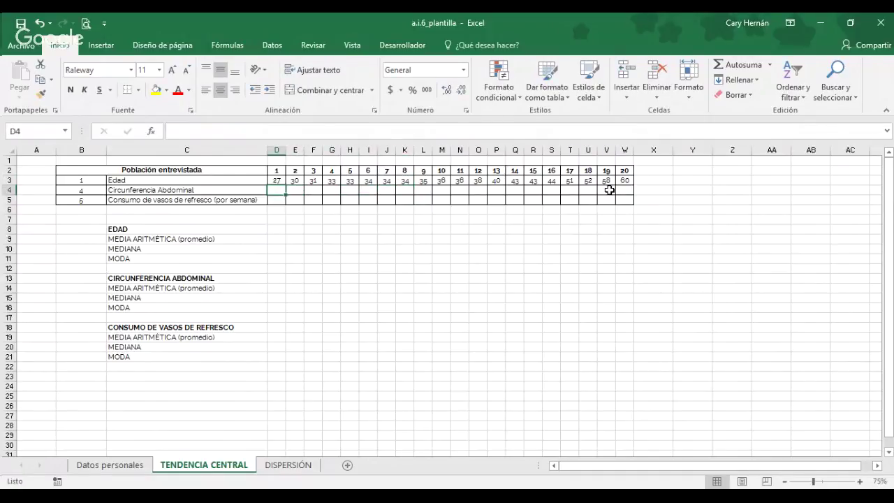
{"action": "type", "text": "145"}
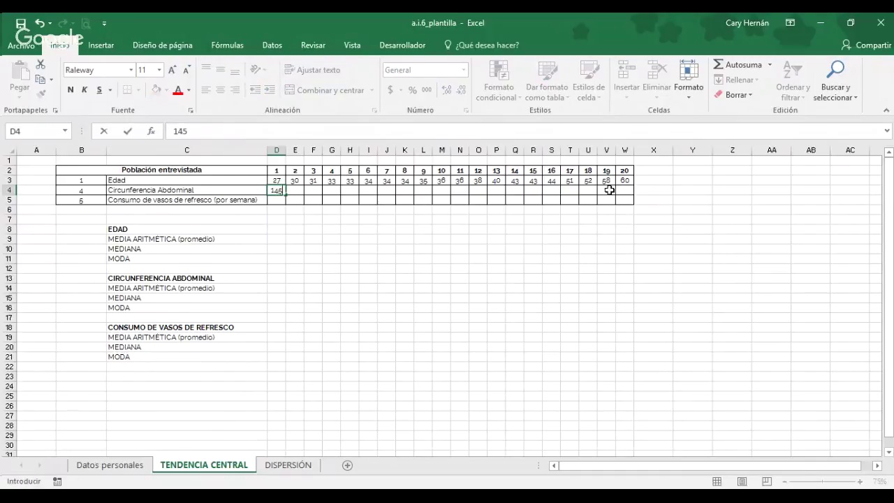
{"action": "key", "text": "Tab"}
{"action": "type", "text": "9"}
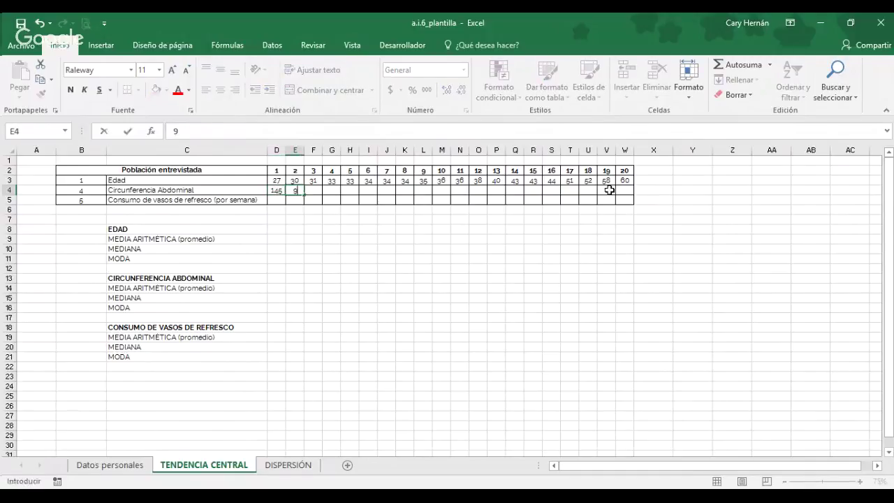
{"action": "type", "text": "5"}
{"action": "key", "text": "Tab"}
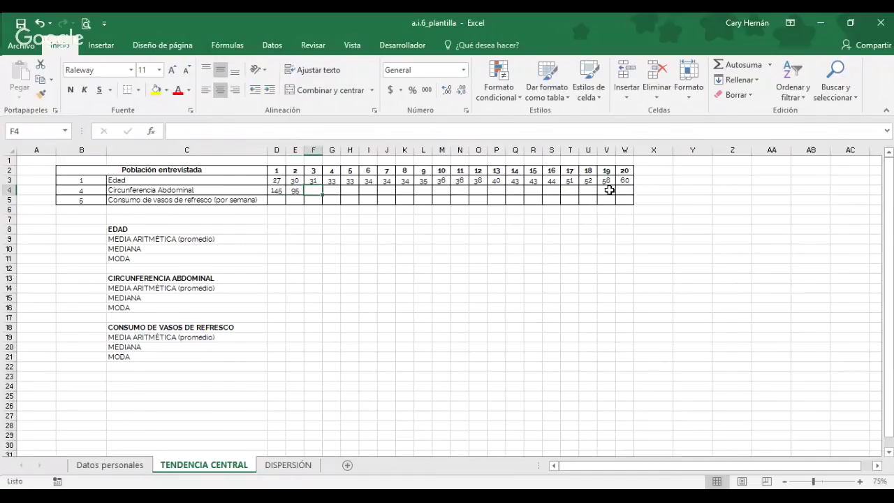
Enter the abdominal circumferences 88, 120, 85 and 98 for interviewees 3 to 6
{"action": "type", "text": "88"}
{"action": "key", "text": "Tab"}
{"action": "type", "text": "120"}
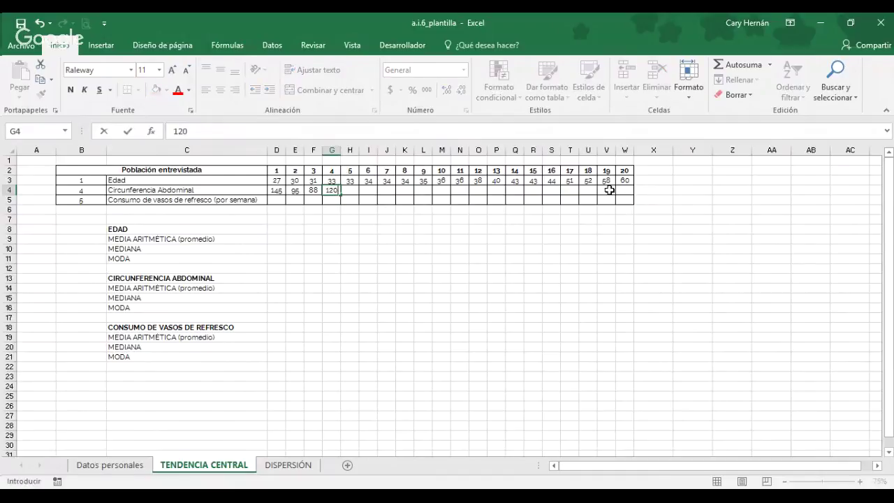
{"action": "key", "text": "Tab"}
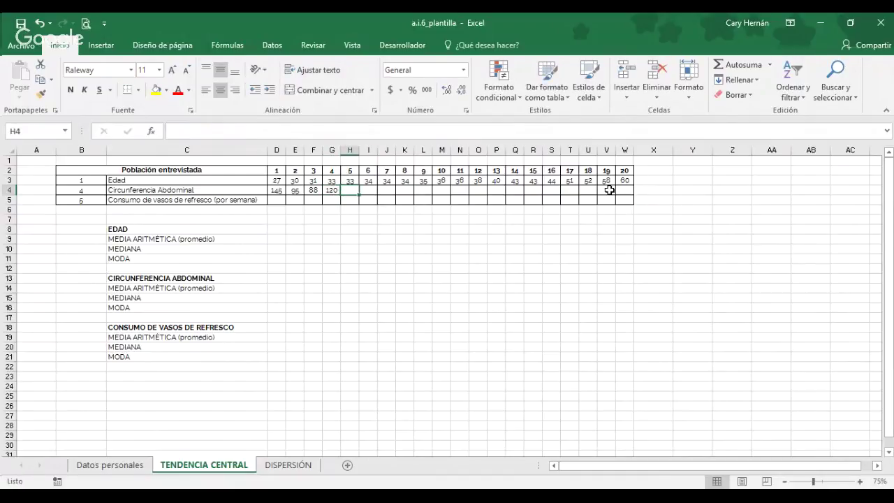
{"action": "type", "text": "85"}
{"action": "key", "text": "Tab"}
{"action": "type", "text": "8"}
{"action": "type", "text": "98"}
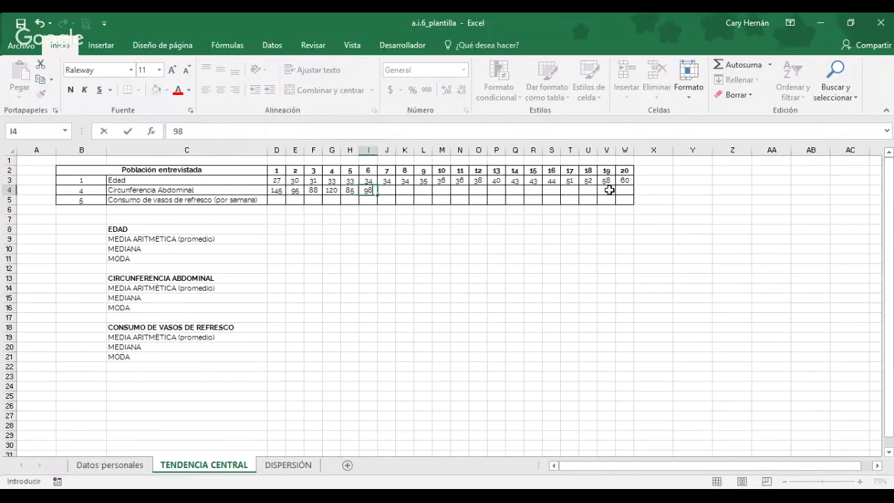
{"action": "key", "text": "Tab"}
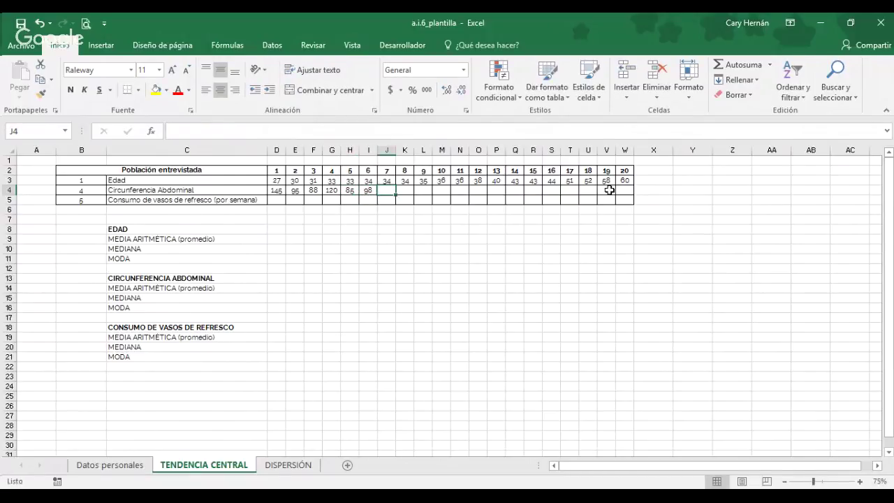
Enter the abdominal circumferences 105, 92, 120 and 110 for interviewees 7 to 10
{"action": "type", "text": "105"}
{"action": "key", "text": "Tab"}
{"action": "type", "text": "92"}
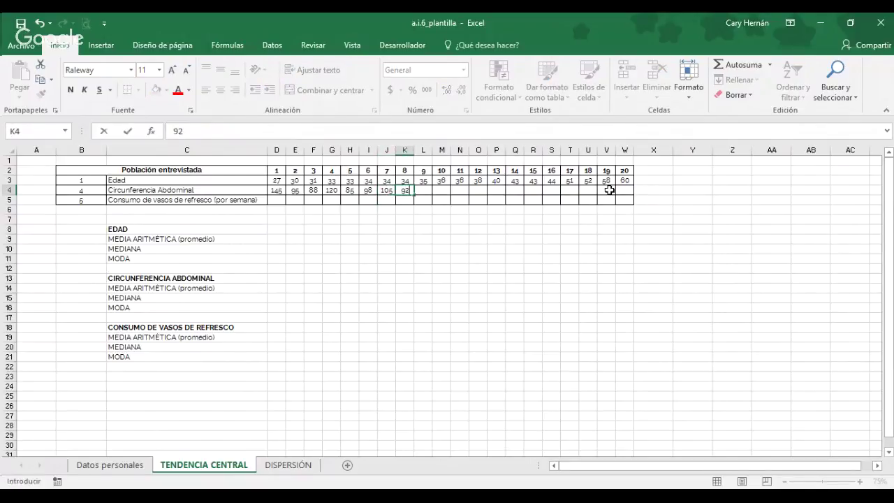
{"action": "key", "text": "Tab"}
{"action": "type", "text": "12"}
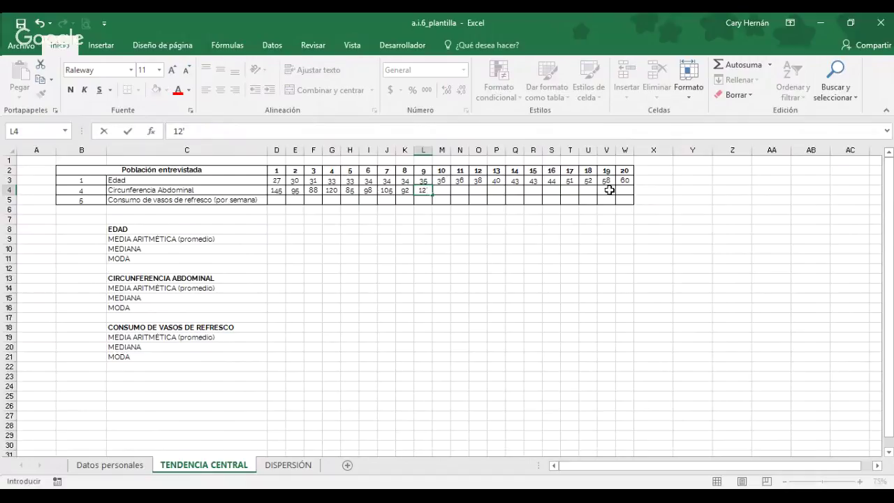
{"action": "type", "text": "0"}
{"action": "key", "text": "Tab"}
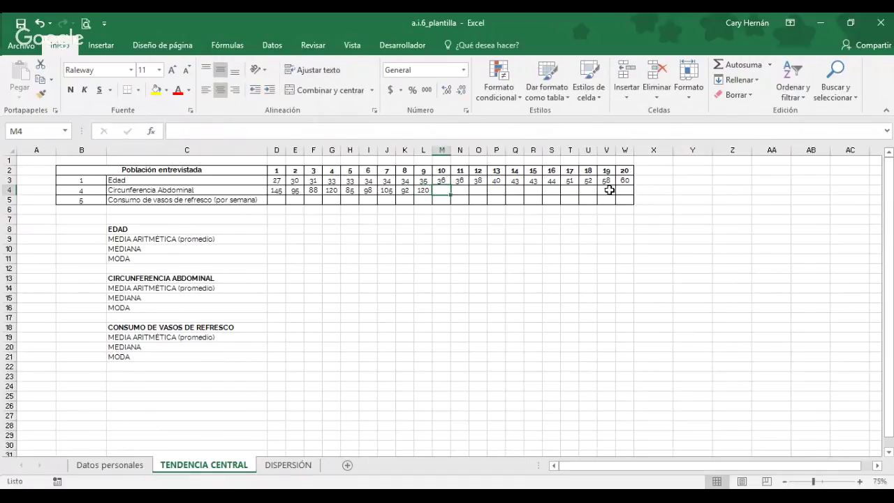
{"action": "type", "text": "110"}
{"action": "key", "text": "Tab"}
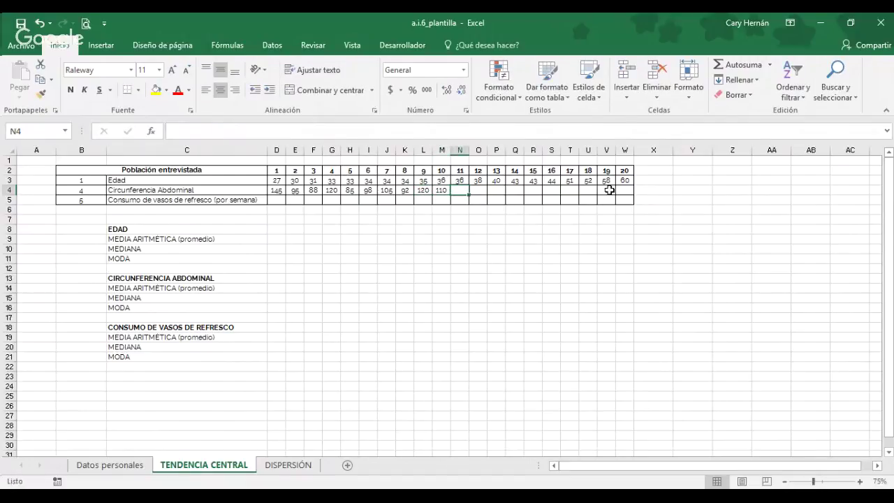
Enter the abdominal circumferences 125, 90, 98 and 95 for interviewees 11 to 14
{"action": "type", "text": "125"}
{"action": "key", "text": "Tab"}
{"action": "type", "text": "90"}
{"action": "key", "text": "Tab"}
{"action": "type", "text": "98"}
{"action": "key", "text": "Tab"}
{"action": "type", "text": "95"}
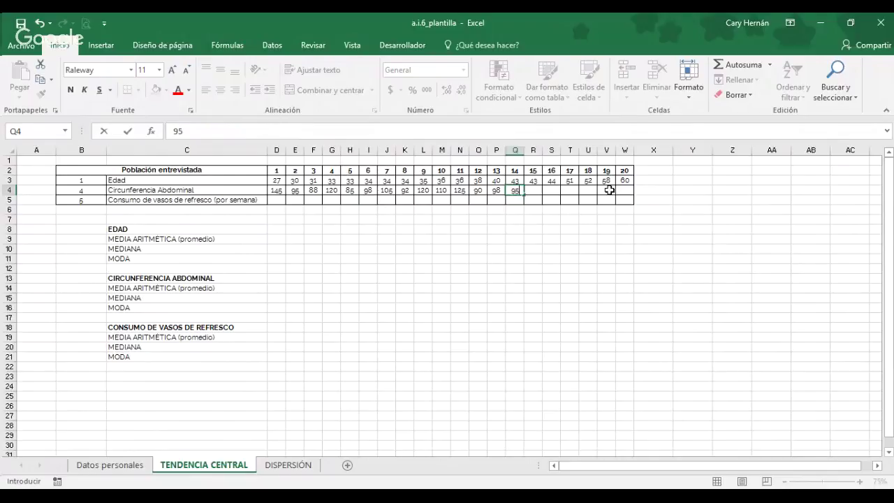
{"action": "key", "text": "Tab"}
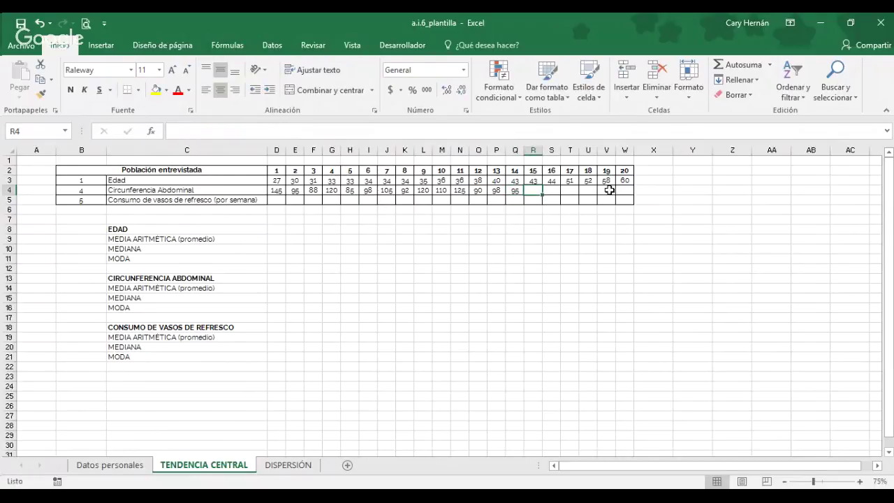
Enter the abdominal circumferences 90, 99, 115, 110 and 93 for interviewees 15 to 19
{"action": "type", "text": "90"}
{"action": "key", "text": "Tab"}
{"action": "type", "text": "99"}
{"action": "key", "text": "Tab"}
{"action": "type", "text": "112"}
{"action": "key", "text": "BackSpace"}
{"action": "type", "text": "5"}
{"action": "key", "text": "Tab"}
{"action": "type", "text": "110"}
{"action": "key", "text": "Tab"}
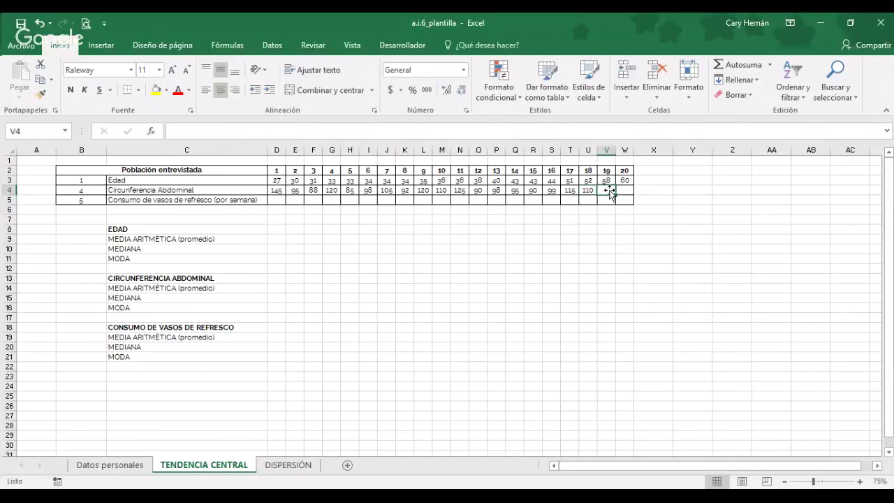
{"action": "type", "text": "93"}
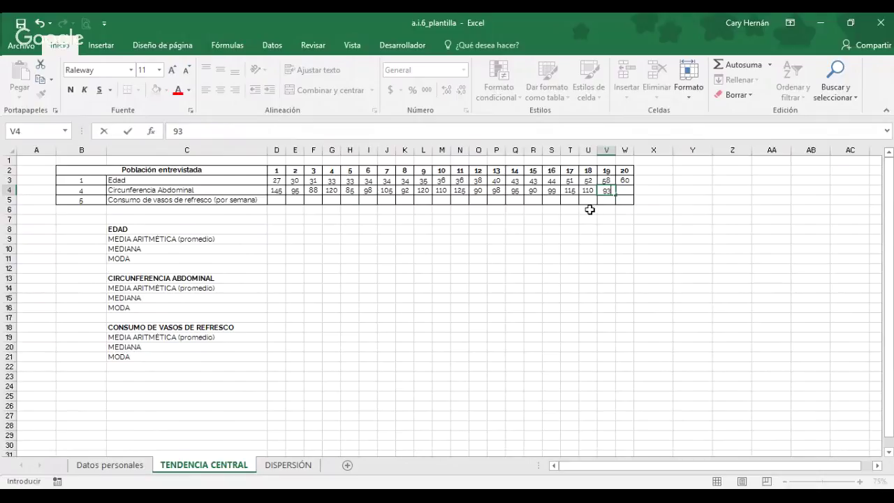
Shift the abdominal circumferences of interviewees 4 to 19 along by one interviewee and enter 98 for interviewee 4
{"action": "left_click_drag", "start_coordinate": [332, 190], "coordinate": [605, 194]}
{"action": "key", "text": "ctrl+c"}
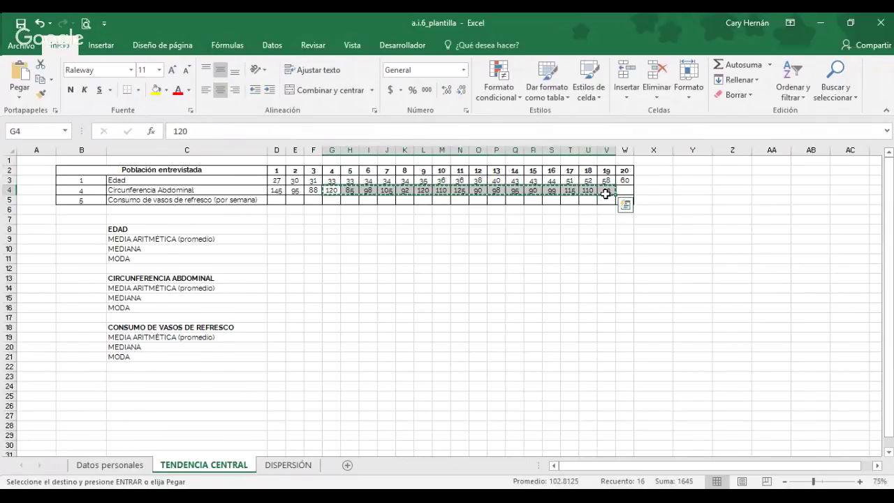
{"action": "left_click", "coordinate": [350, 195]}
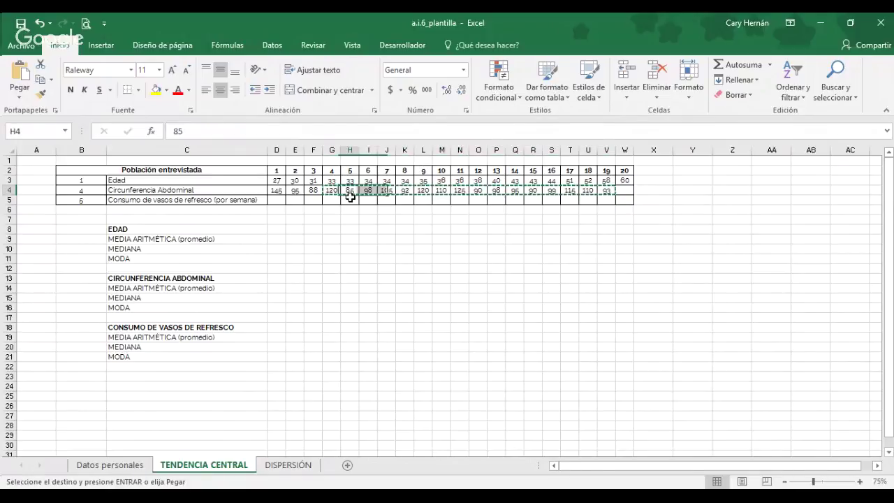
{"action": "key", "text": "ctrl+v"}
{"action": "left_click", "coordinate": [331, 197]}
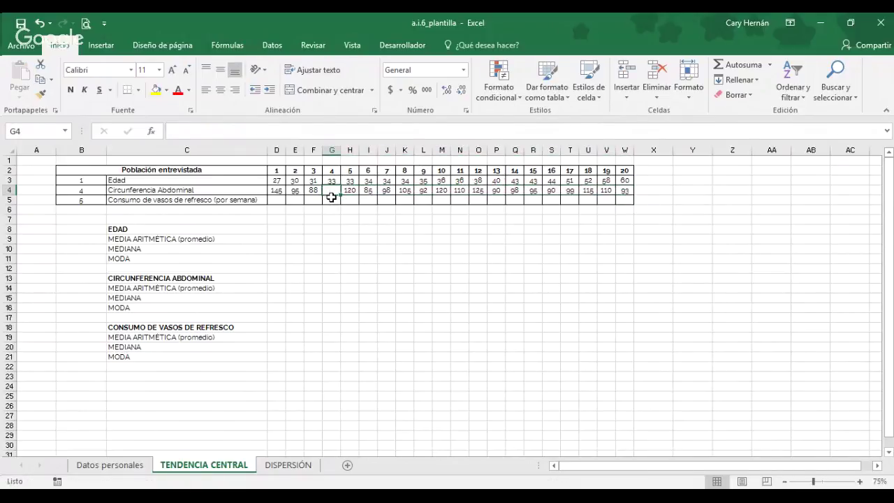
{"action": "type", "text": "98"}
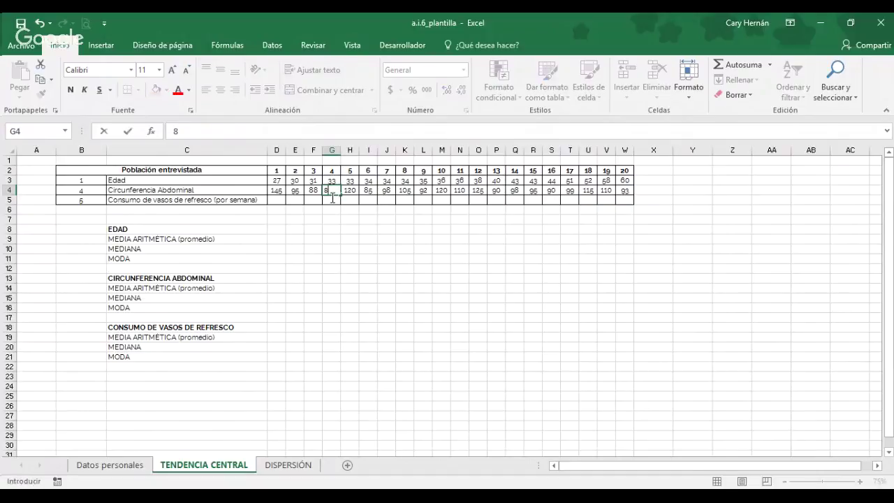
{"action": "key", "text": "Return"}
Enter the weekly soft-drink consumption 30, 14, 0, 3 and 20 for interviewees 1 to 5
{"action": "key", "text": "Left"}
{"action": "key", "text": "Left"}
{"action": "key", "text": "Left"}
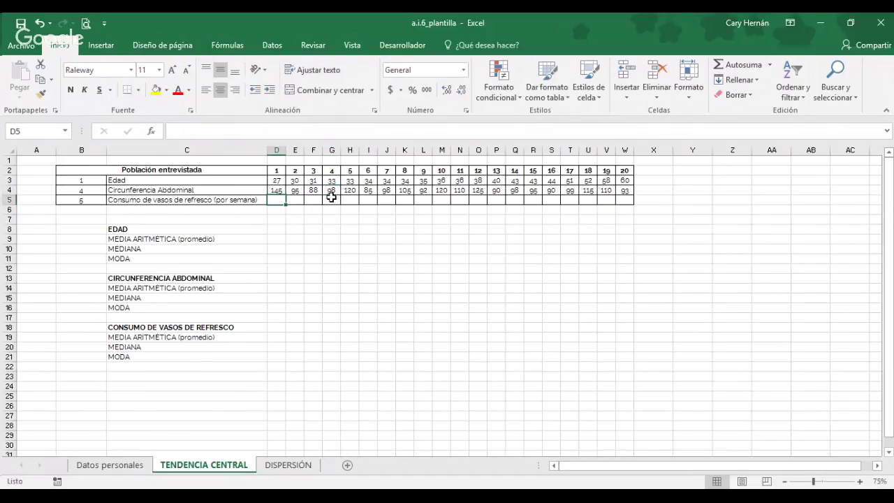
{"action": "type", "text": "30"}
{"action": "key", "text": "Tab"}
{"action": "type", "text": "14"}
{"action": "key", "text": "Tab"}
{"action": "type", "text": "0"}
{"action": "key", "text": "Tab"}
{"action": "key", "text": "Tab"}
{"action": "type", "text": "20"}
{"action": "key", "text": "Tab"}
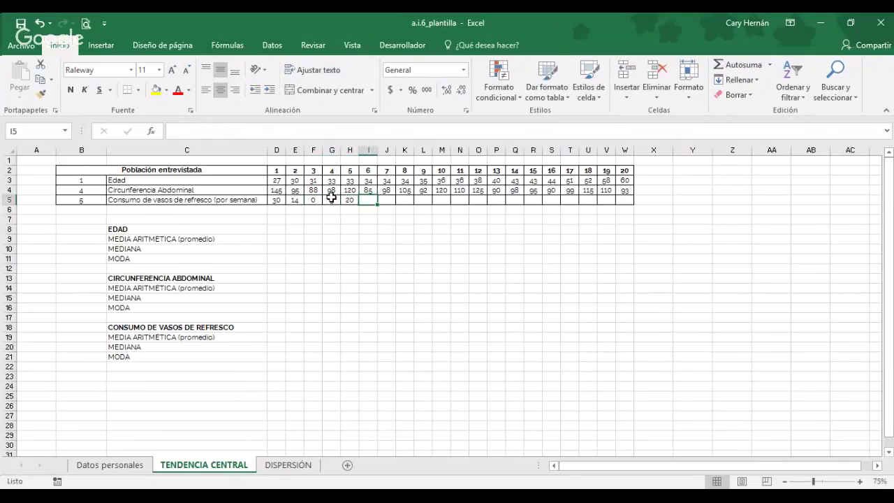
Enter the weekly soft-drink consumption 0, 10, 10, 0 and 5 for interviewees 6 to 10
{"action": "type", "text": "0"}
{"action": "key", "text": "Tab"}
{"action": "type", "text": "10"}
{"action": "key", "text": "Tab"}
{"action": "type", "text": "10"}
{"action": "key", "text": "Tab"}
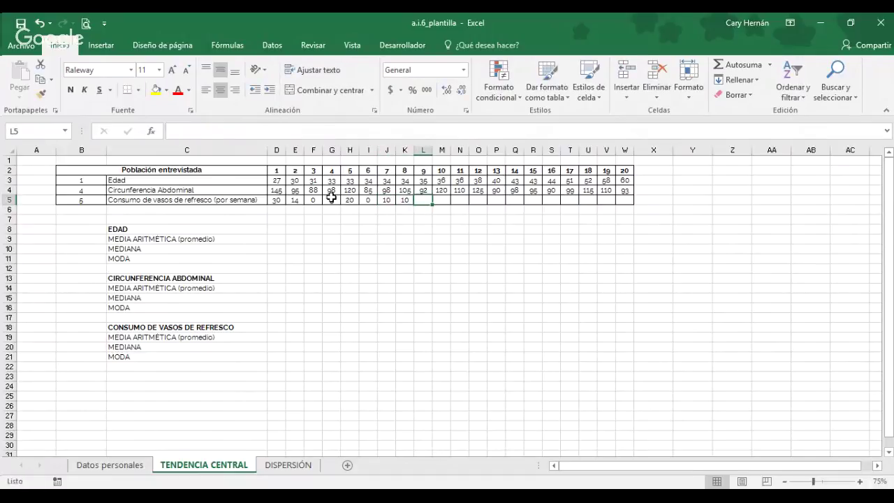
{"action": "type", "text": "0"}
{"action": "key", "text": "Tab"}
{"action": "type", "text": "5"}
{"action": "key", "text": "Tab"}
Enter the weekly soft-drink consumption 3, 0, 0, 2 and 0 for interviewees 11 to 15
{"action": "type", "text": "3"}
{"action": "key", "text": "Tab"}
{"action": "type", "text": "0"}
{"action": "key", "text": "Tab"}
{"action": "type", "text": "0"}
{"action": "key", "text": "Tab"}
{"action": "type", "text": "2"}
{"action": "key", "text": "Tab"}
{"action": "type", "text": "0"}
{"action": "key", "text": "Tab"}
Enter the weekly soft-drink consumption 0, 2, 7, 10 and 1 for interviewees 16 to 20
{"action": "type", "text": "0"}
{"action": "key", "text": "Tab"}
{"action": "type", "text": "2"}
{"action": "key", "text": "Tab"}
{"action": "type", "text": "7"}
{"action": "key", "text": "Tab"}
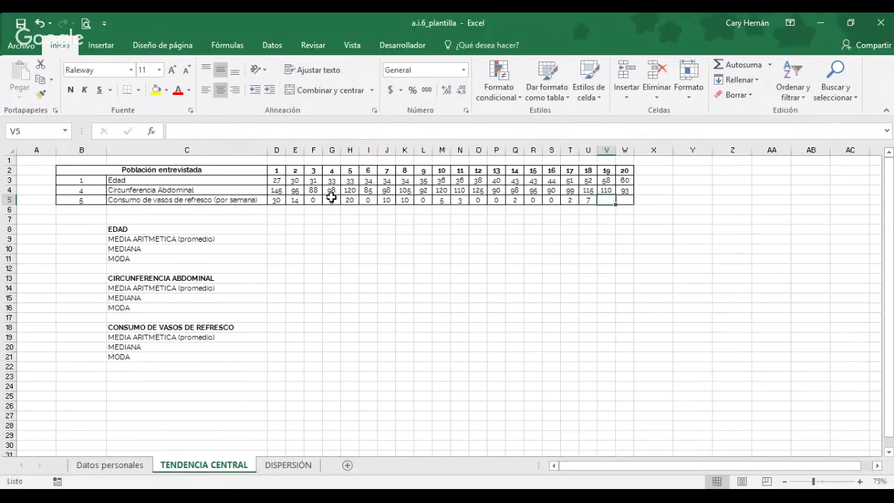
{"action": "type", "text": "10"}
{"action": "key", "text": "Tab"}
{"action": "type", "text": "1"}
{"action": "key", "text": "Tab"}
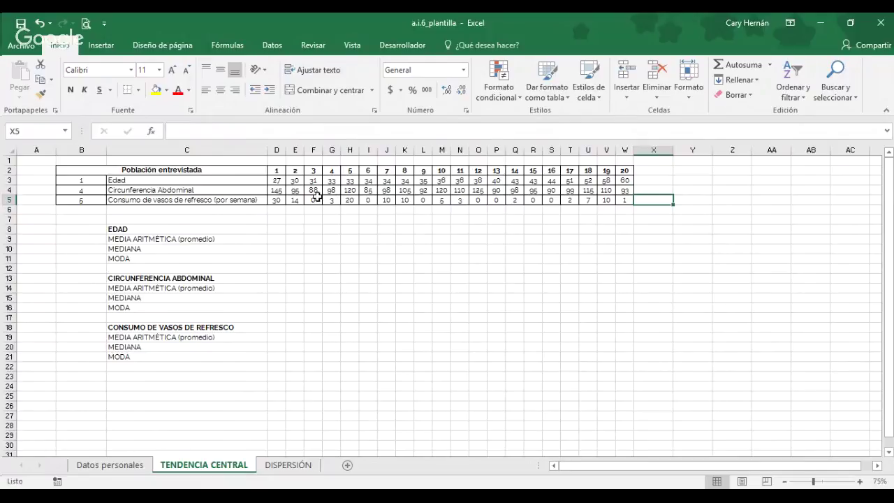
Calculate the average of the ages in D3:W3 with the PROMEDIO function in cell D8, beside the EDAD heading
{"action": "left_click", "coordinate": [276, 234]}
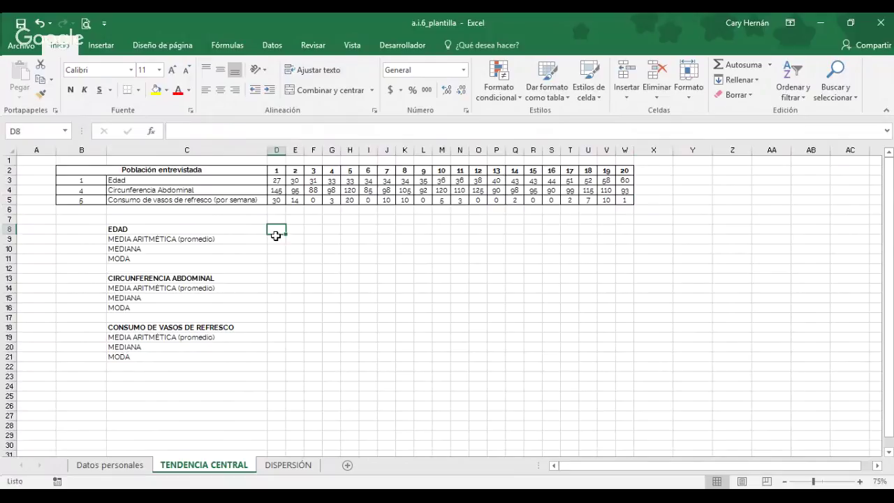
{"action": "type", "text": "="}
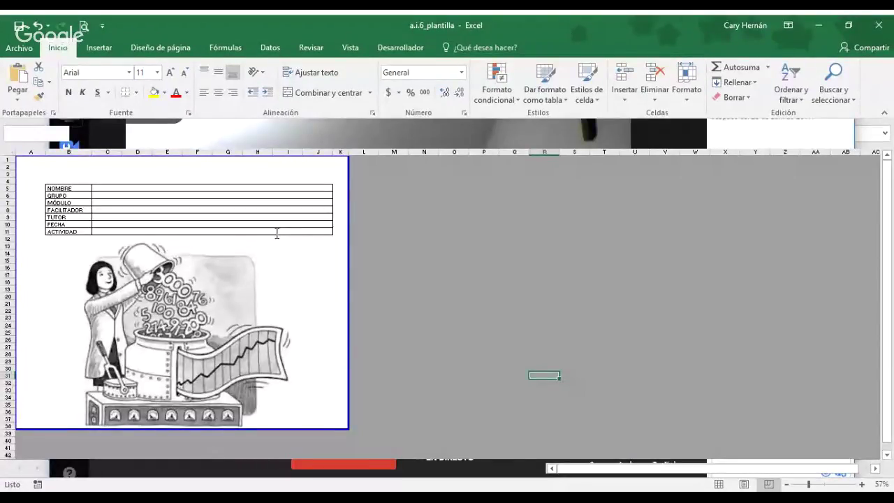
{"action": "type", "text": "promedio"}
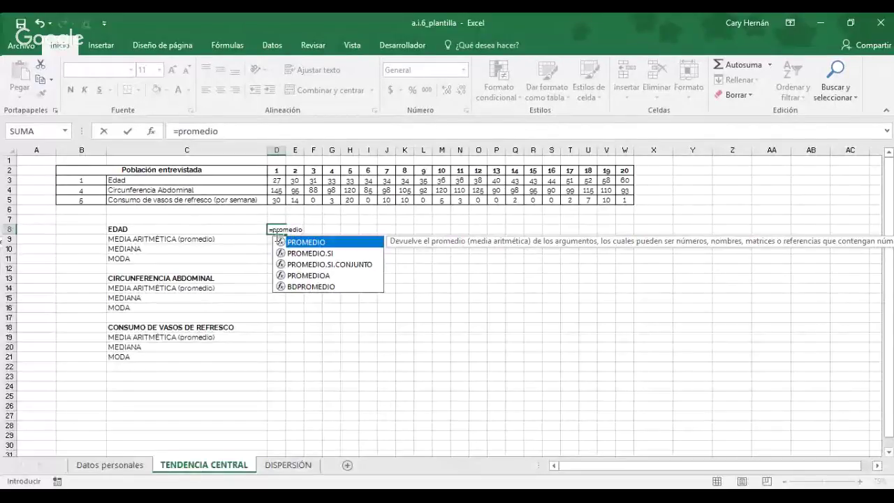
{"action": "type", "text": "("}
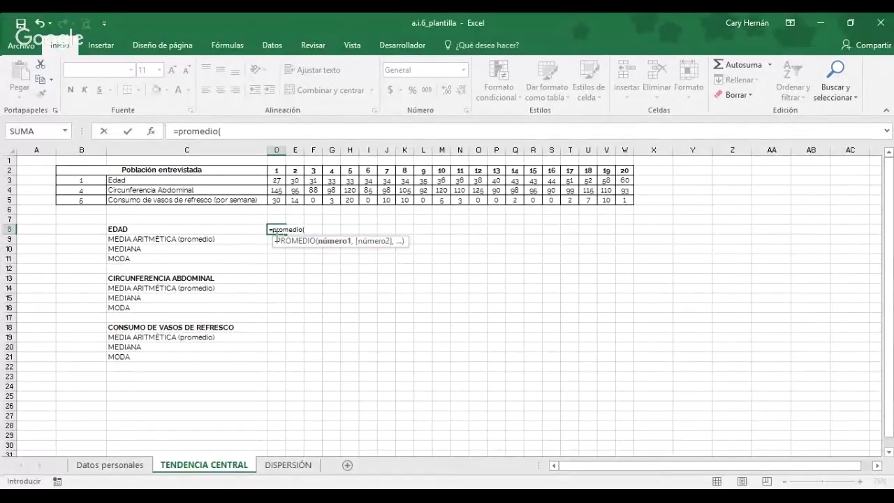
{"action": "left_click_drag", "start_coordinate": [283, 183], "coordinate": [629, 190]}
{"action": "type", "text": ")"}
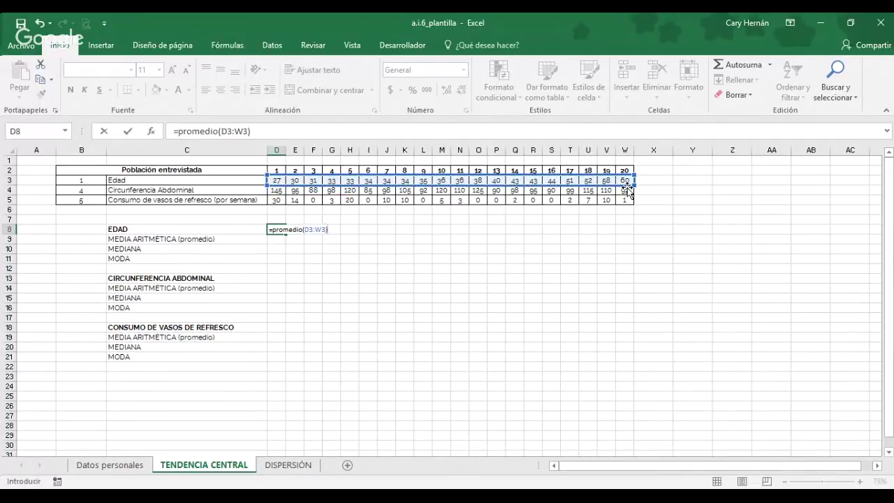
{"action": "key", "text": "Return"}
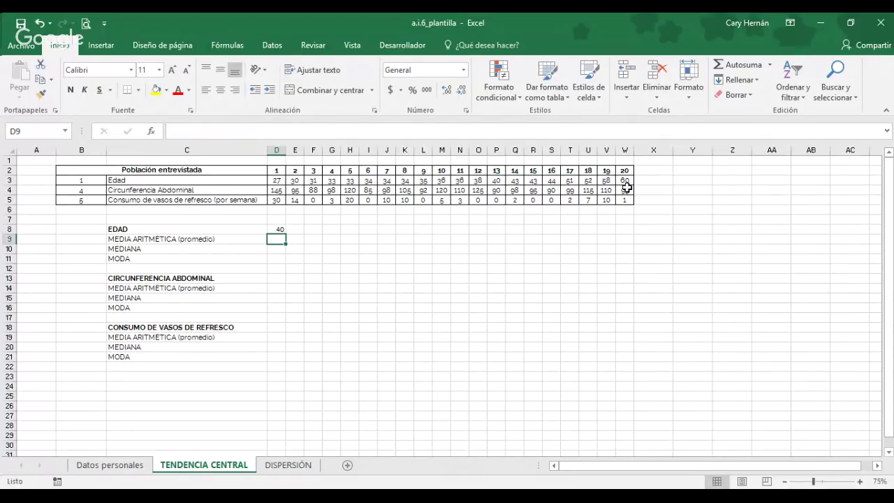
Move the age average formula from D8 to D9, the MEDIA ARITMÉTICA row of the EDAD block
{"action": "type", "text": "="}
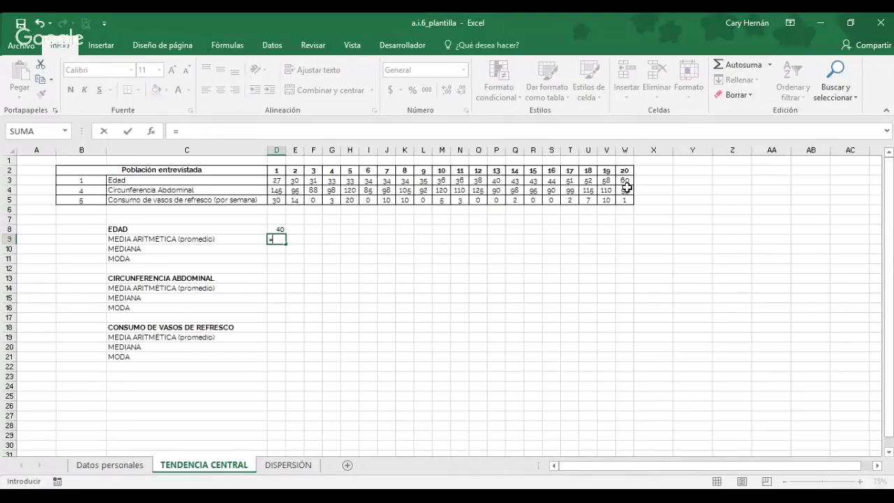
{"action": "key", "text": "BackSpace"}
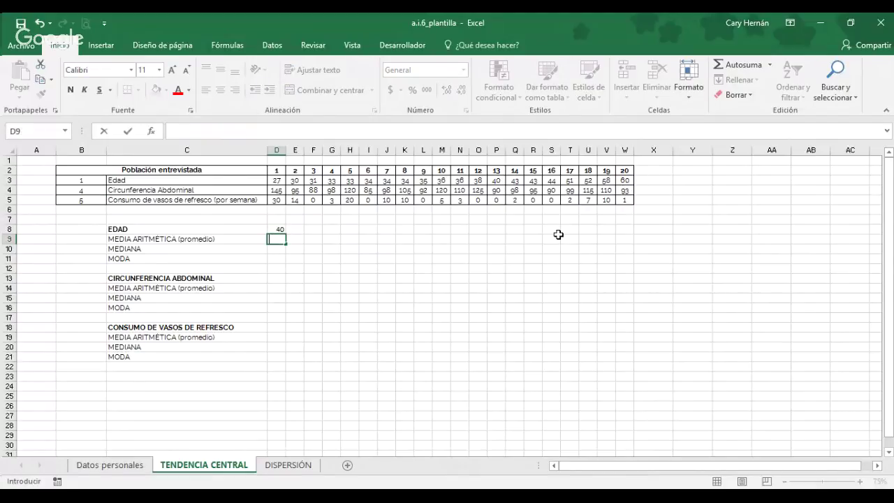
{"action": "key", "text": "Up"}
{"action": "key", "text": "ctrl+c"}
{"action": "key", "text": "Down"}
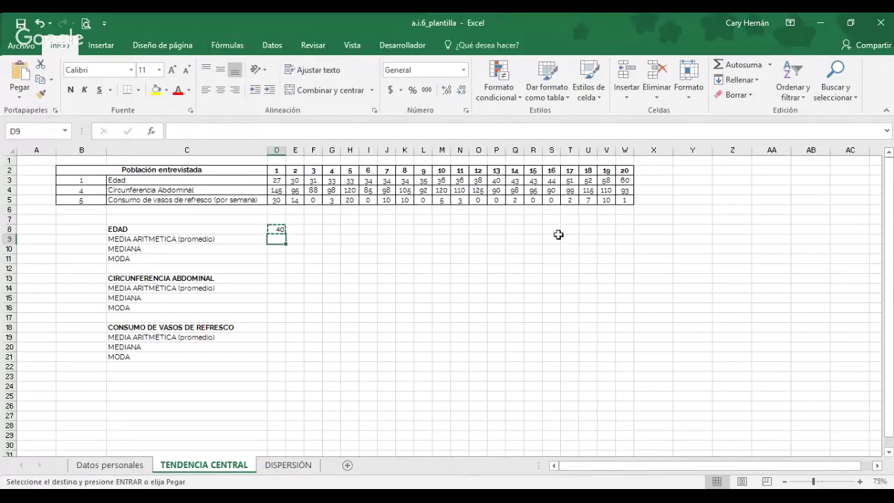
{"action": "key", "text": "Return"}
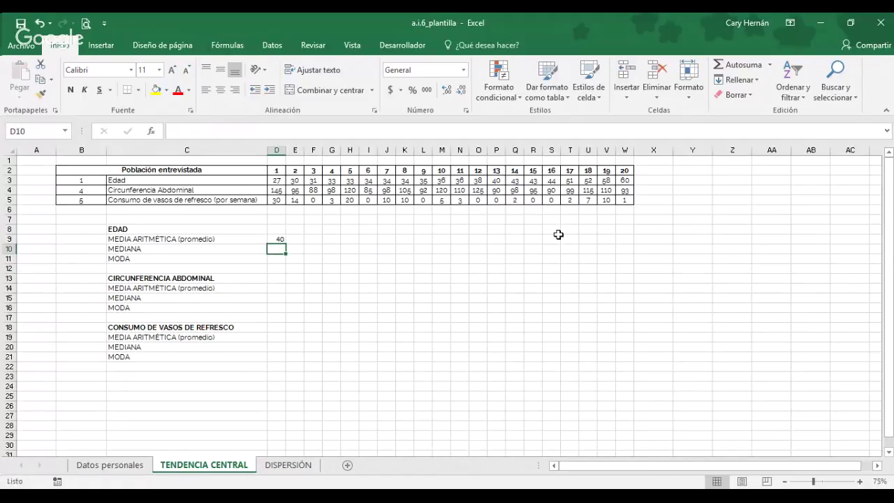
Calculate the median of the ages in D3:W3 with the MEDIANA function in cell D10
{"action": "type", "text": "=mediana"}
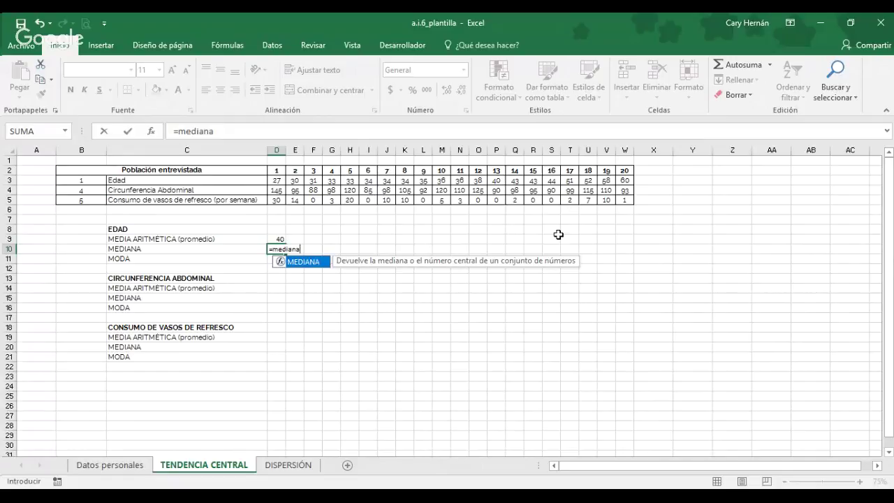
{"action": "type", "text": "("}
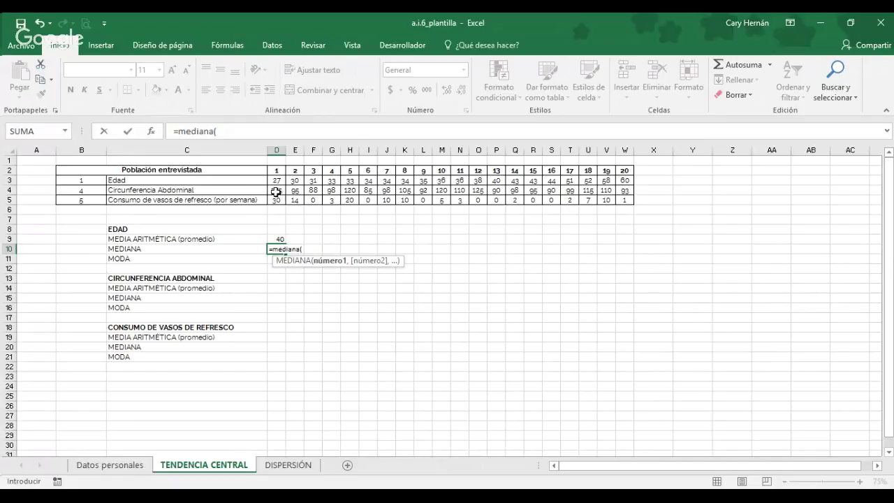
{"action": "left_click_drag", "start_coordinate": [276, 184], "coordinate": [626, 184]}
{"action": "type", "text": ")"}
{"action": "key", "text": "Return"}
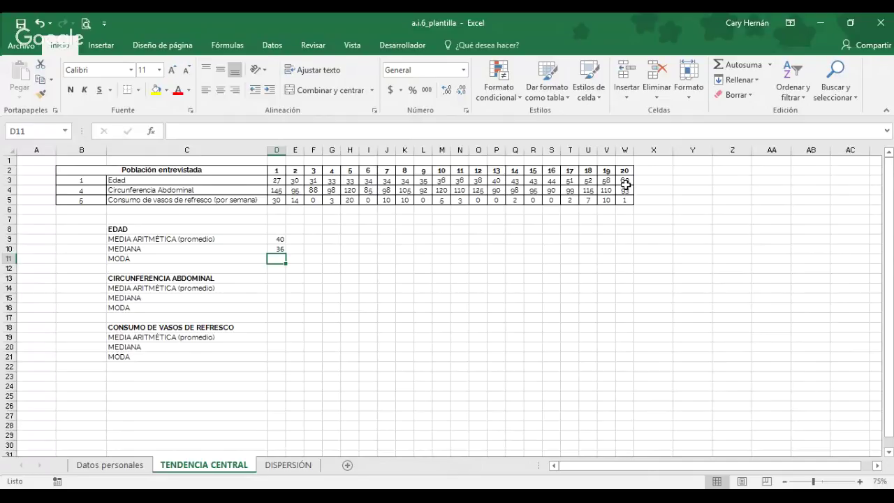
Calculate the mode of the ages in D3:W3 with the MODA function in cell D11
{"action": "type", "text": "=moda"}
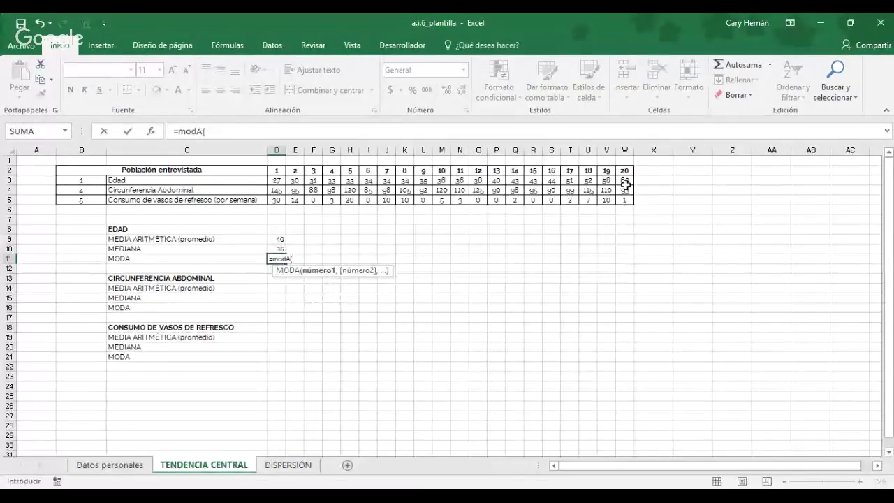
{"action": "left_click_drag", "start_coordinate": [277, 181], "coordinate": [619, 187]}
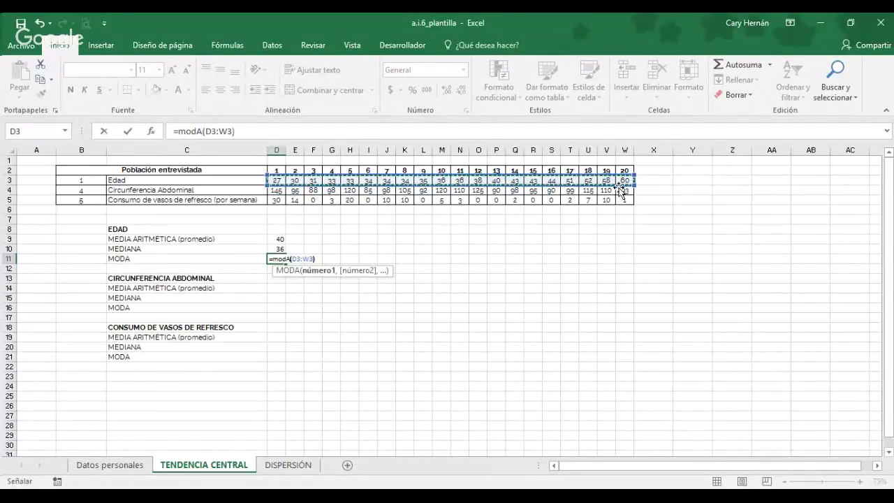
{"action": "key", "text": "Return"}
{"action": "key", "text": "Down"}
{"action": "key", "text": "Down"}
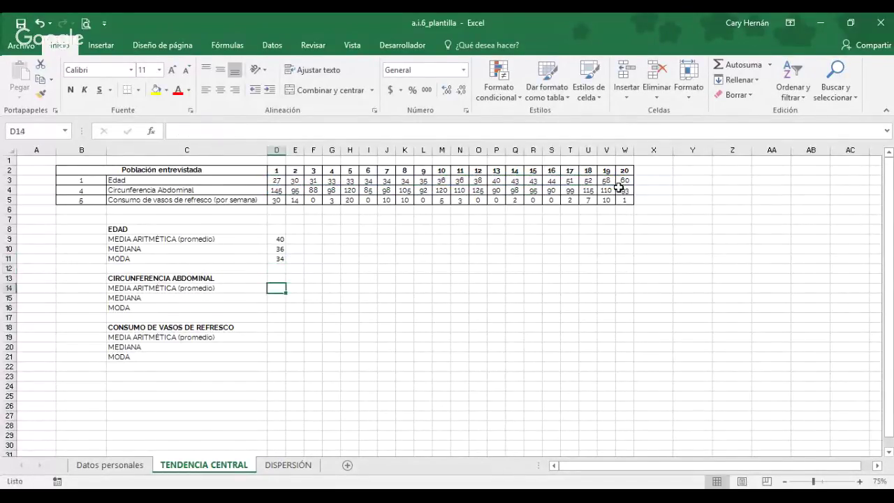
{"action": "key", "text": "Up"}
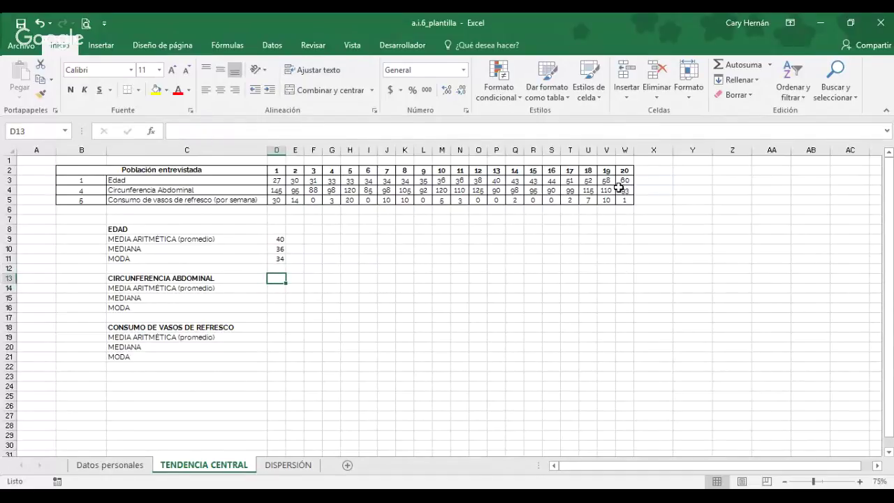
{"action": "key", "text": "Down"}
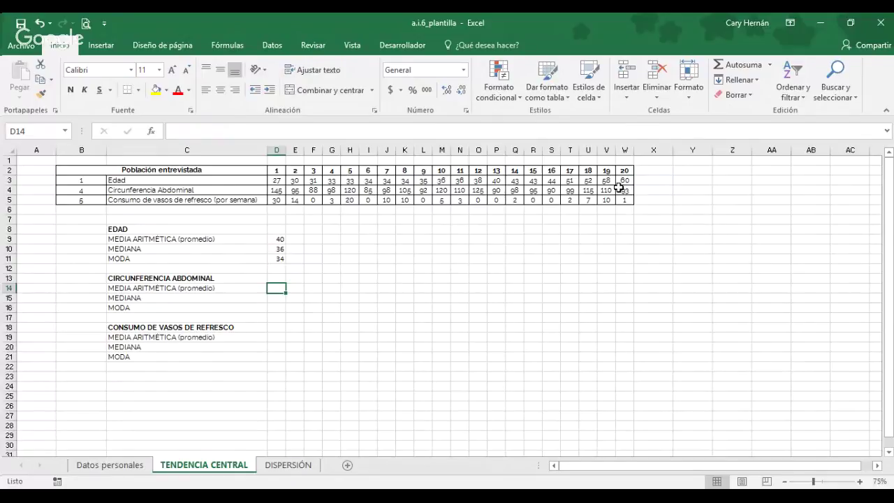
Enter a MEDIANA formula over the abdominal circumferences in D4:W4 in cell D14, the MEDIA ARITMÉTICA row
{"action": "type", "text": "="}
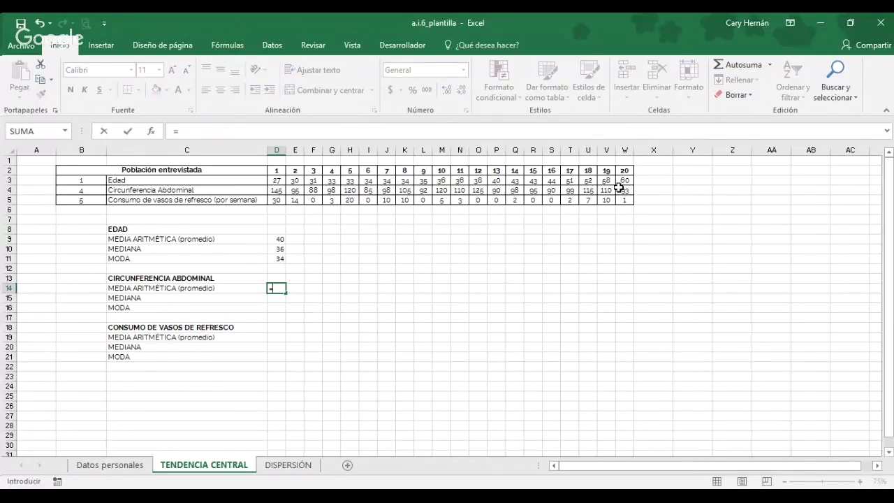
{"action": "type", "text": "MEDIANA"}
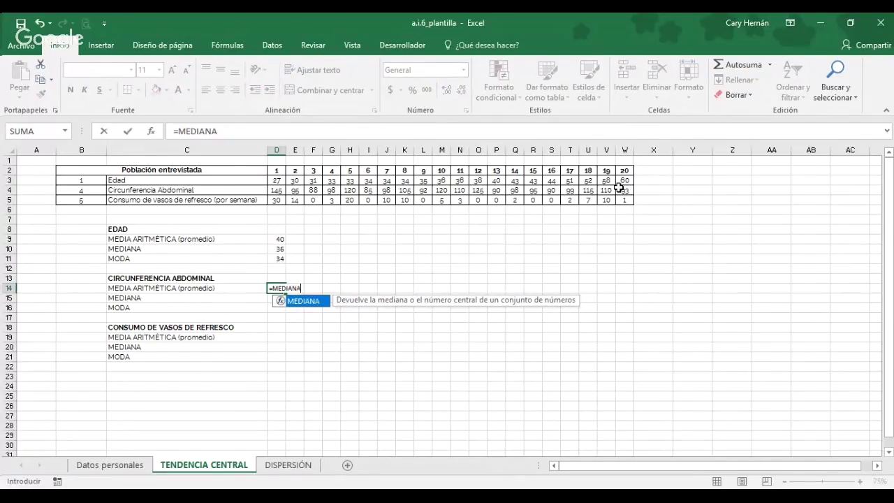
{"action": "type", "text": "("}
{"action": "left_click_drag", "start_coordinate": [273, 195], "coordinate": [626, 197]}
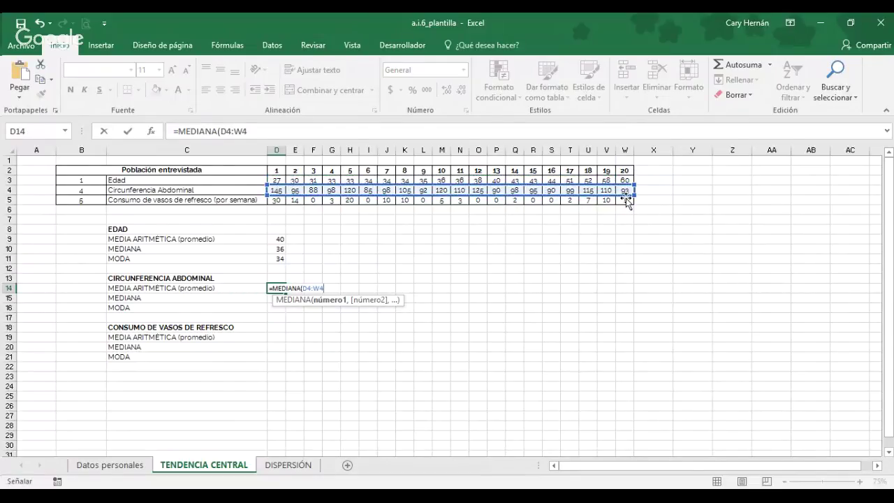
{"action": "key", "text": "Return"}
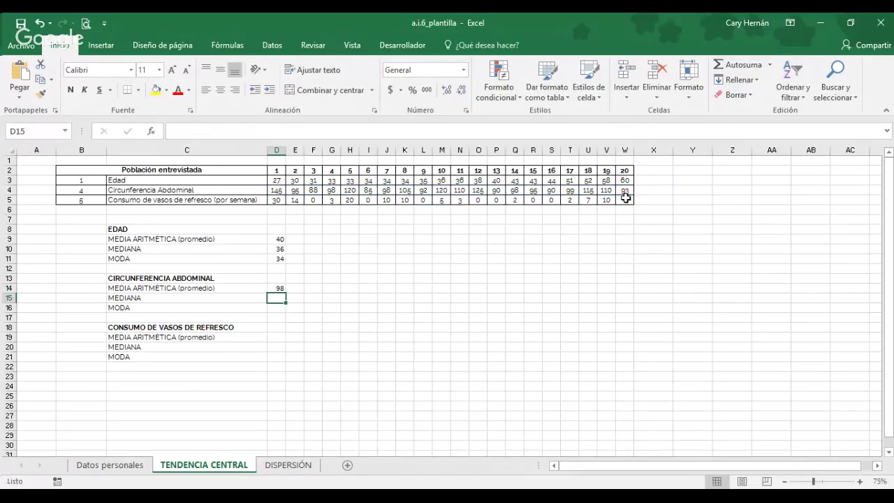
Calculate the median of the abdominal circumferences in D4:W4 with the MEDIANA function in cell D15
{"action": "type", "text": "=MEDIANA("}
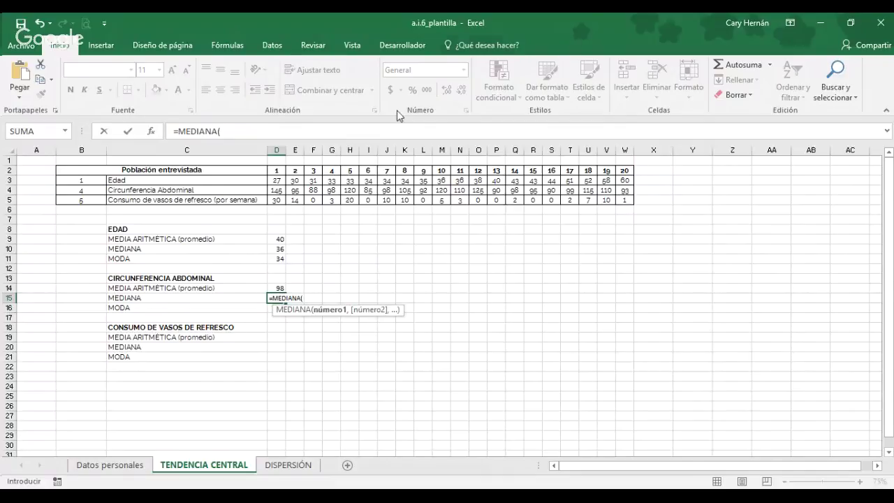
{"action": "left_click_drag", "start_coordinate": [274, 194], "coordinate": [625, 198]}
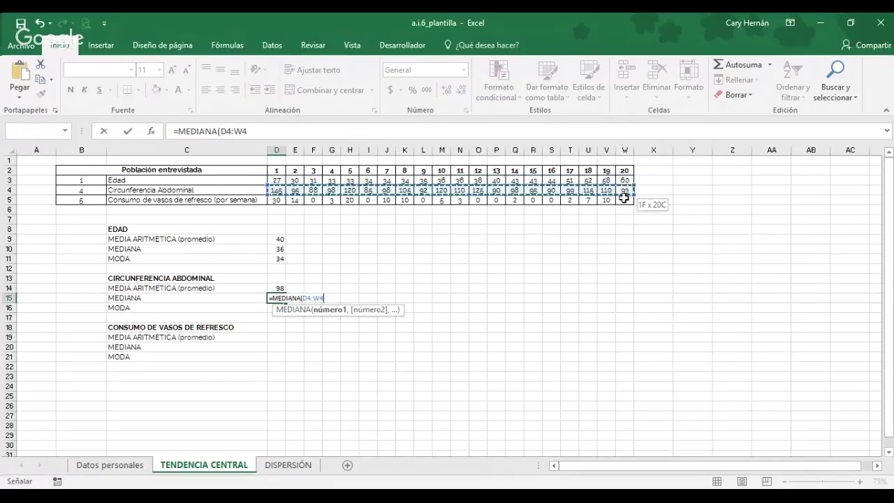
{"action": "key", "text": "Return"}
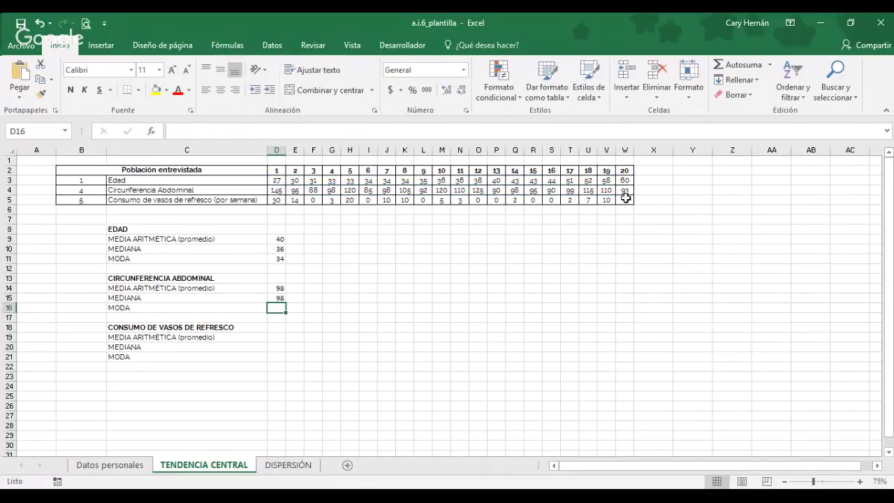
Calculate the mode of the abdominal circumferences in D4:W4 with the MODA function in cell D16
{"action": "type", "text": "="}
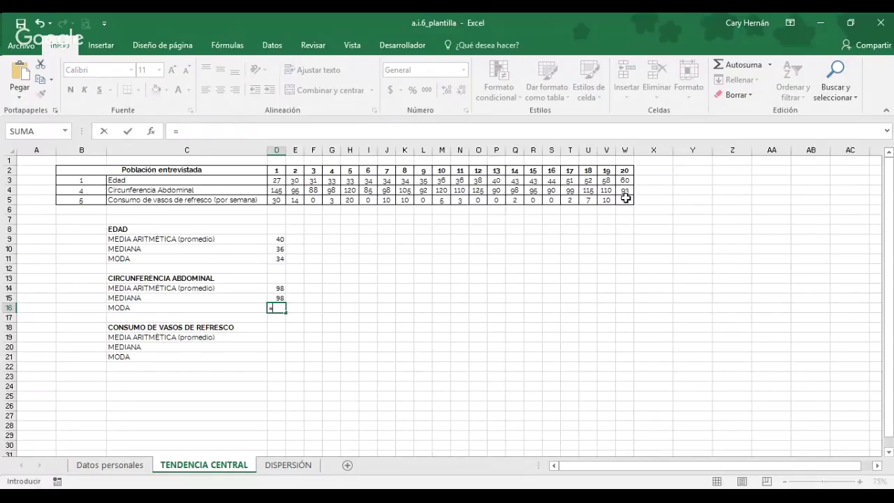
{"action": "type", "text": "MODA("}
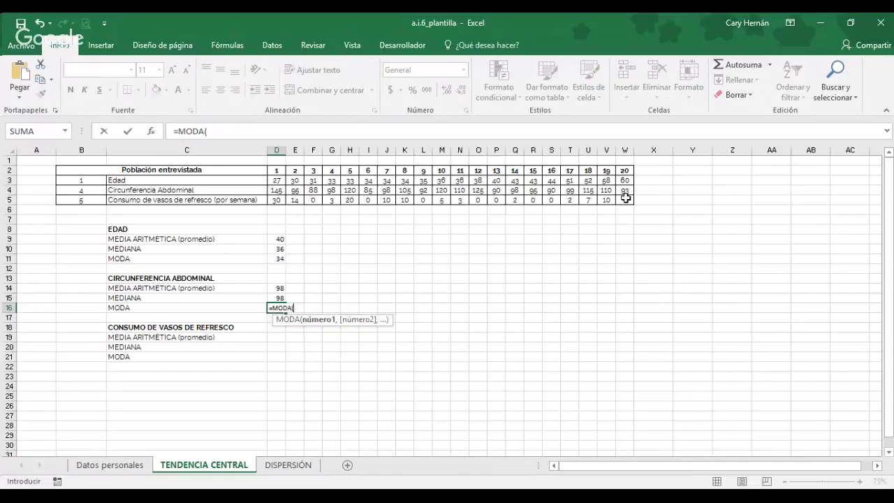
{"action": "left_click_drag", "start_coordinate": [279, 195], "coordinate": [624, 201]}
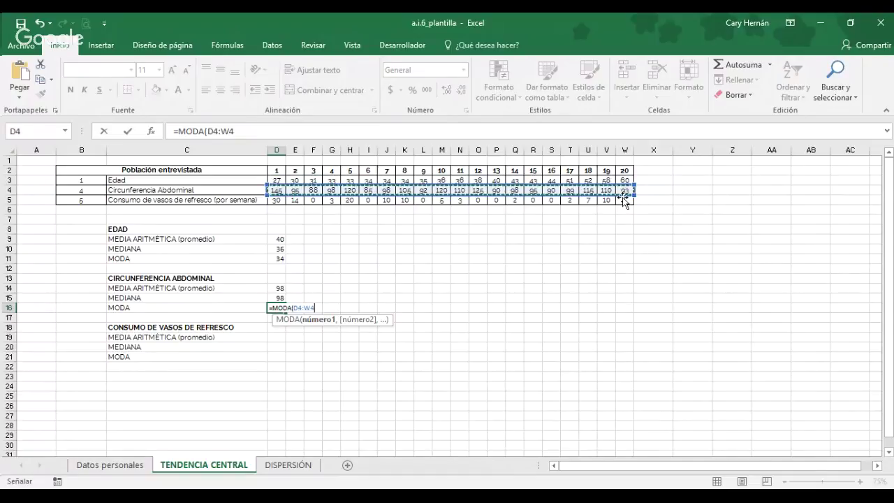
{"action": "key", "text": "Return"}
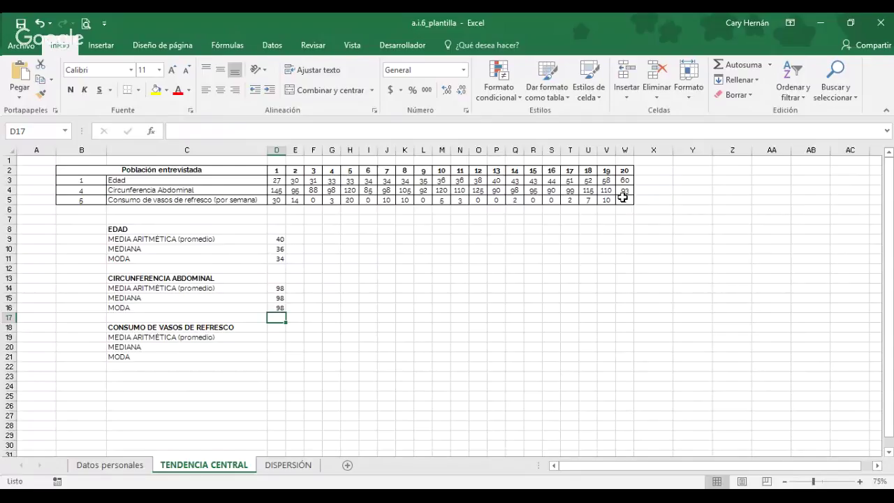
Replace the formula in D14 with a PROMEDIO of the abdominal circumferences in D4:W4
{"action": "left_click", "coordinate": [277, 291]}
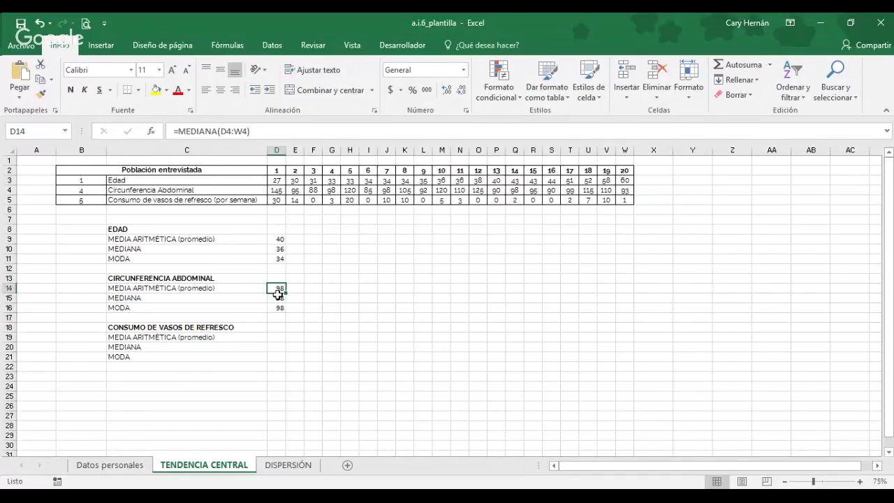
{"action": "type", "text": "=PROMEDIO"}
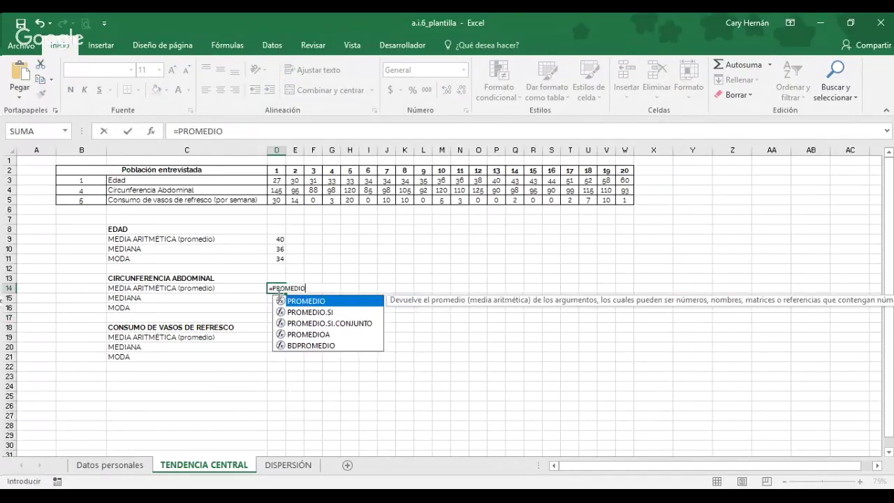
{"action": "type", "text": "("}
{"action": "left_click_drag", "start_coordinate": [276, 191], "coordinate": [623, 199]}
{"action": "key", "text": "Return"}
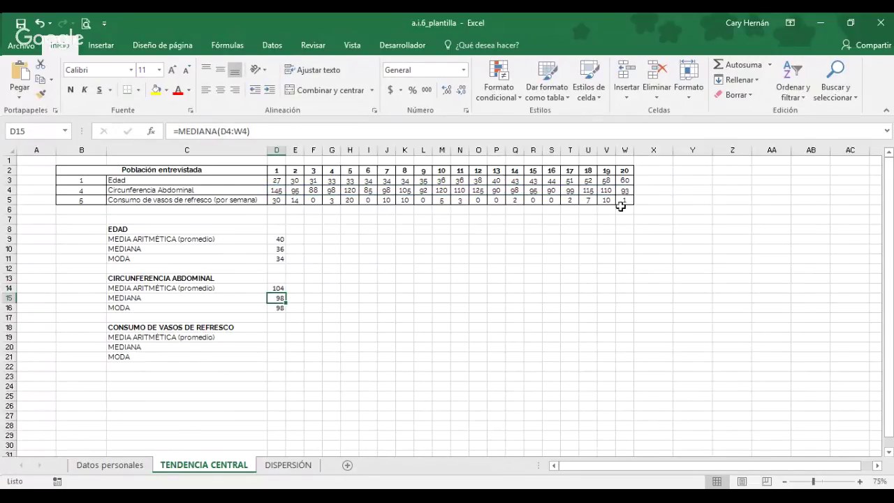
Enter a PROMEDIO formula over D4:W4 in cell D19, the MEDIA ARITMÉTICA row of the soft-drink block
{"action": "key", "text": "Down"}
{"action": "key", "text": "Down"}
{"action": "key", "text": "Down"}
{"action": "key", "text": "Down"}
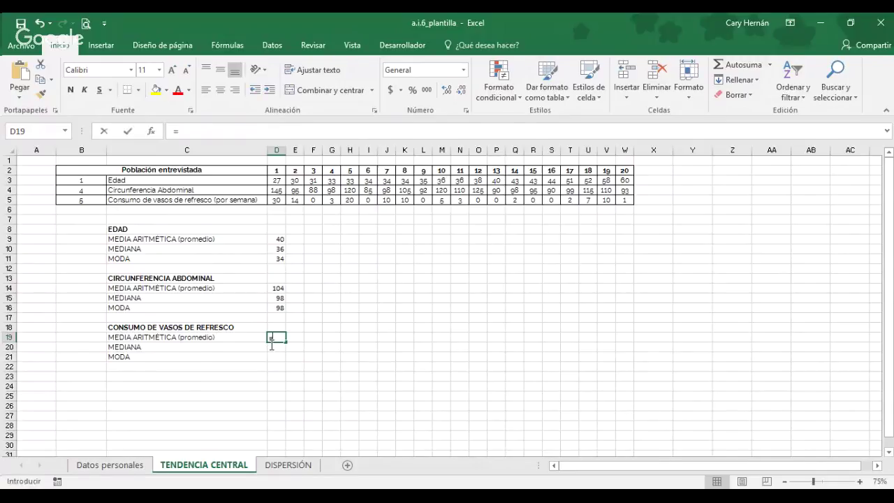
{"action": "type", "text": "=PROMEDIO("}
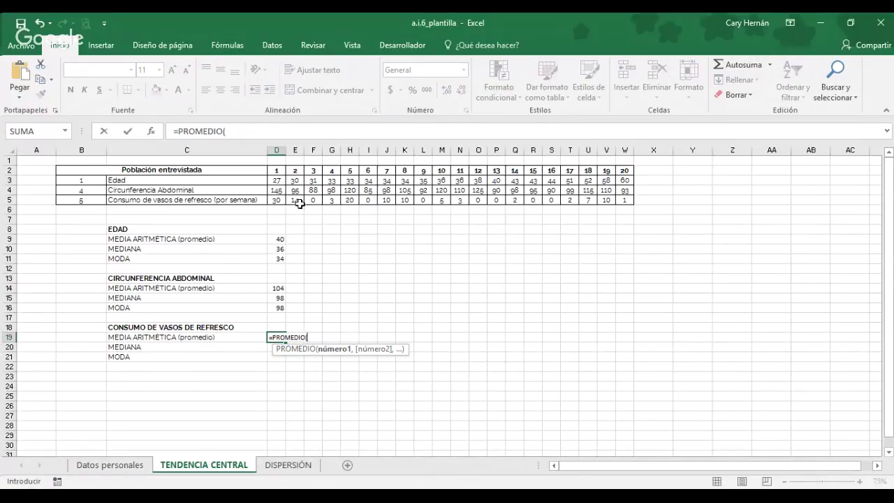
{"action": "left_click_drag", "start_coordinate": [278, 191], "coordinate": [626, 192]}
{"action": "key", "text": "Return"}
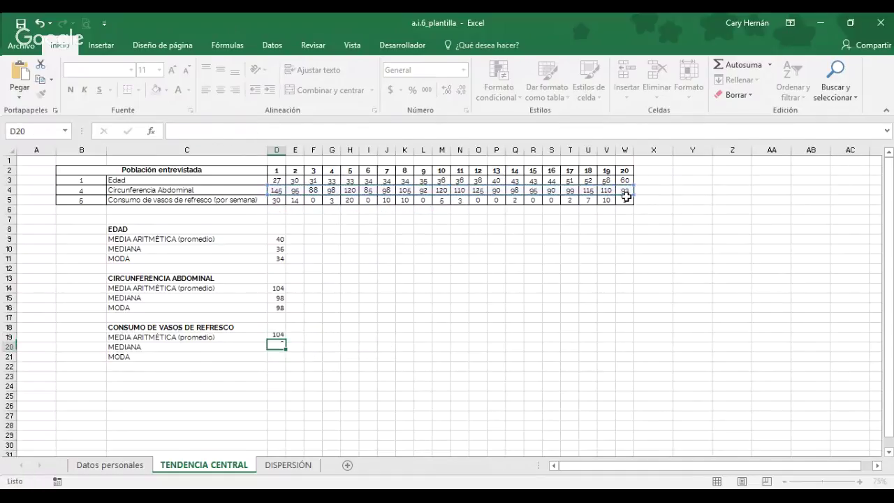
Calculate the median of the weekly soft-drink glasses in D5:W5 with the MEDIANA function in cell D20
{"action": "type", "text": "=MEDIANAN"}
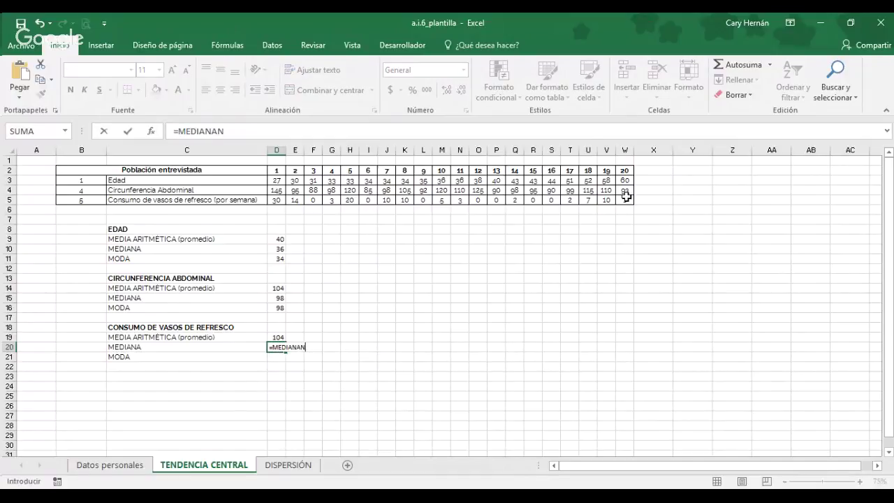
{"action": "key", "text": "BackSpace"}
{"action": "type", "text": "("}
{"action": "left_click_drag", "start_coordinate": [277, 191], "coordinate": [667, 203]}
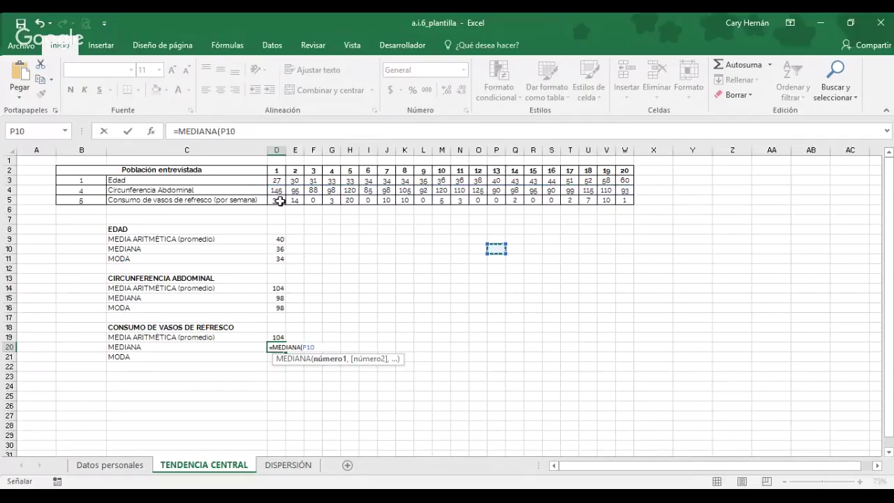
{"action": "left_click_drag", "start_coordinate": [277, 193], "coordinate": [624, 205]}
{"action": "key", "text": "Return"}
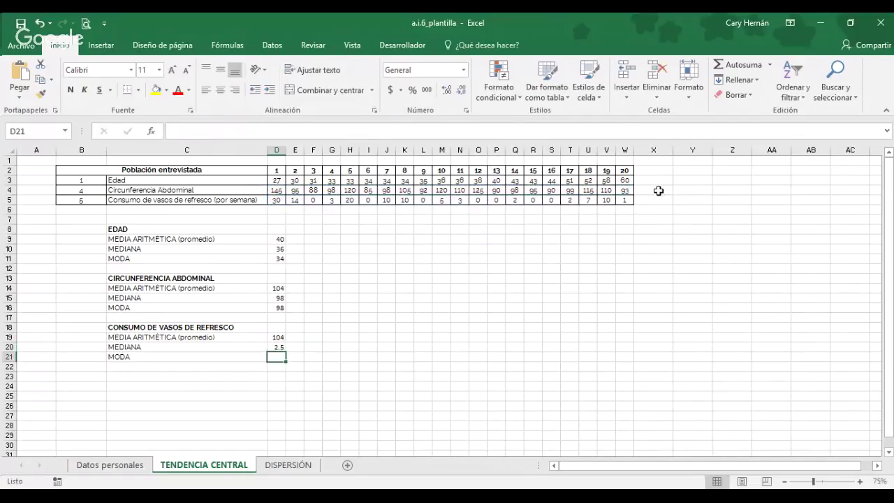
Replace the formula in D19 with a PROMEDIO of the weekly soft-drink glasses in D5:W5
{"action": "left_click", "coordinate": [276, 339]}
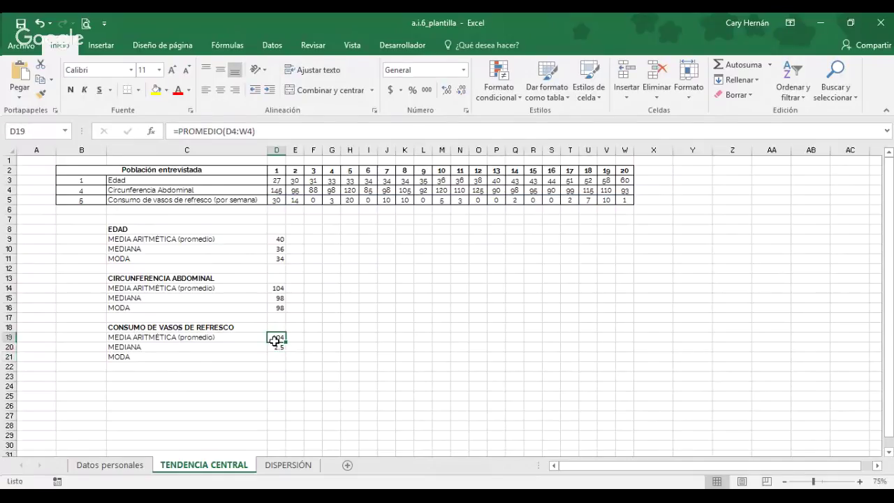
{"action": "type", "text": "=PROMEDIO"}
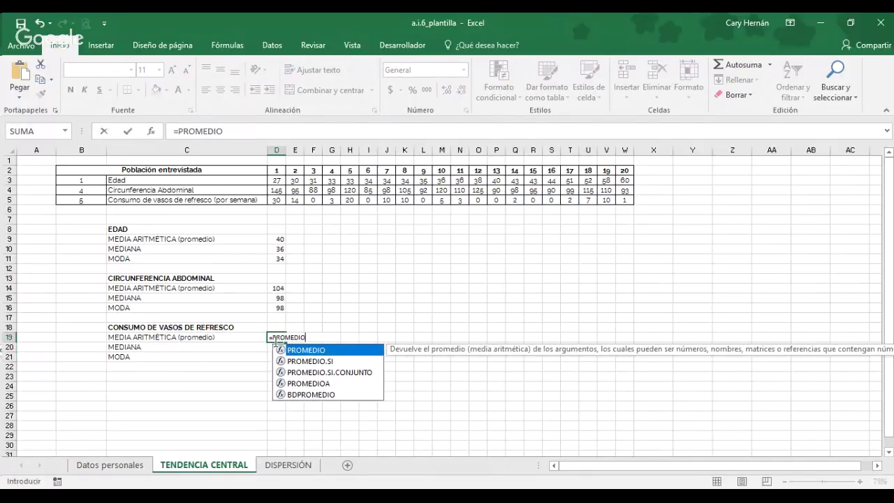
{"action": "type", "text": "("}
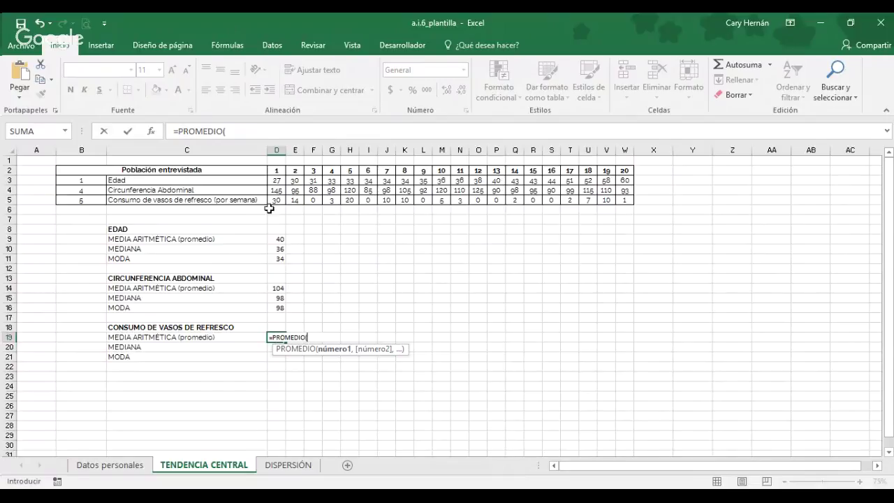
{"action": "left_click_drag", "start_coordinate": [274, 208], "coordinate": [624, 214]}
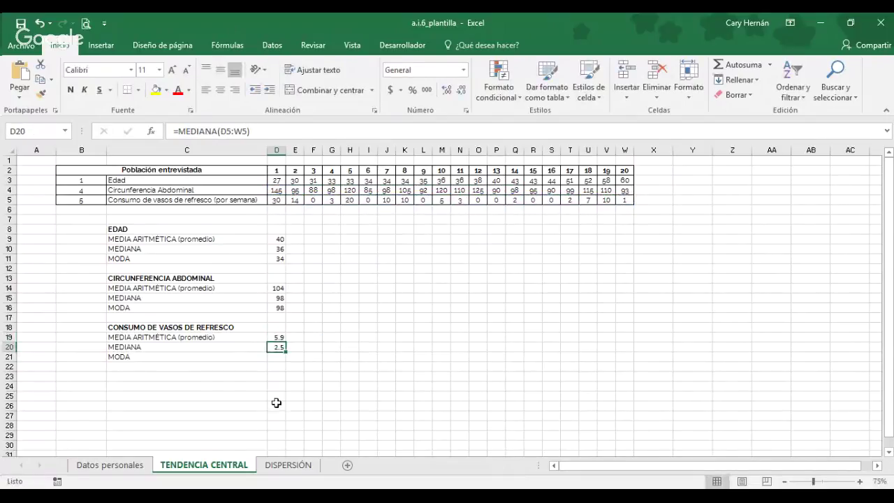
Calculate the mode of the weekly soft-drink glasses in D5:W5 with the MODA function in cell D21
{"action": "left_click", "coordinate": [274, 362]}
{"action": "type", "text": "="}
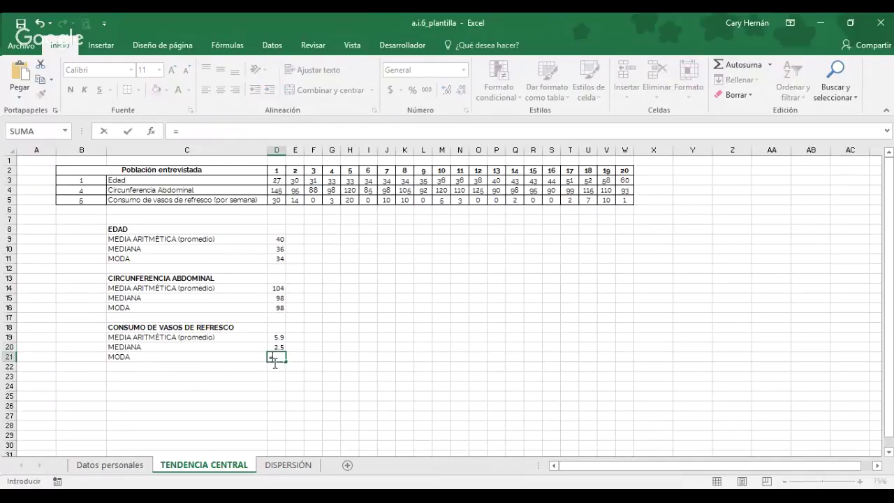
{"action": "type", "text": "MODA("}
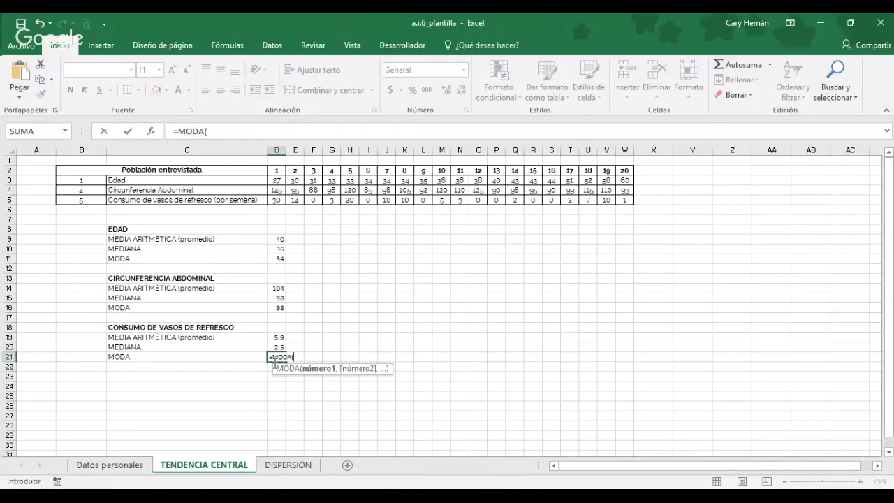
{"action": "left_click_drag", "start_coordinate": [277, 203], "coordinate": [626, 202]}
{"action": "type", "text": ")"}
{"action": "key", "text": "Return"}
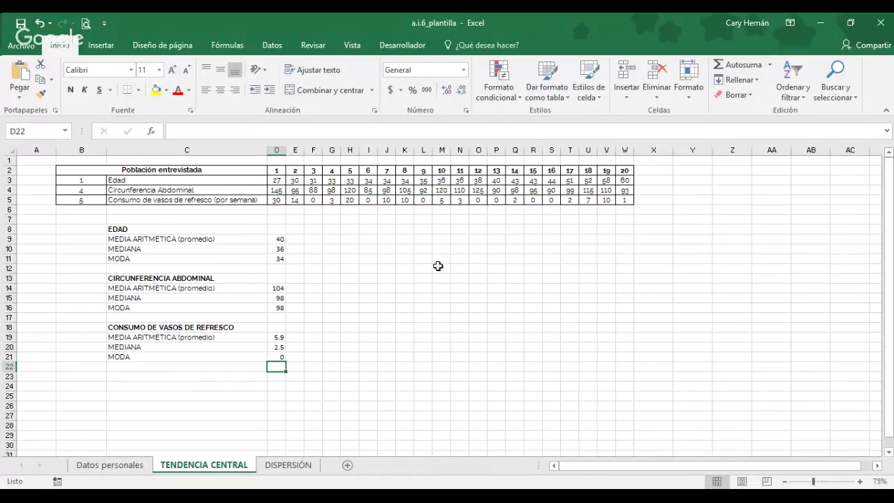
Review the average, median and mode formulas of the EDAD block in cells D9 to D11
{"action": "left_click", "coordinate": [296, 241]}
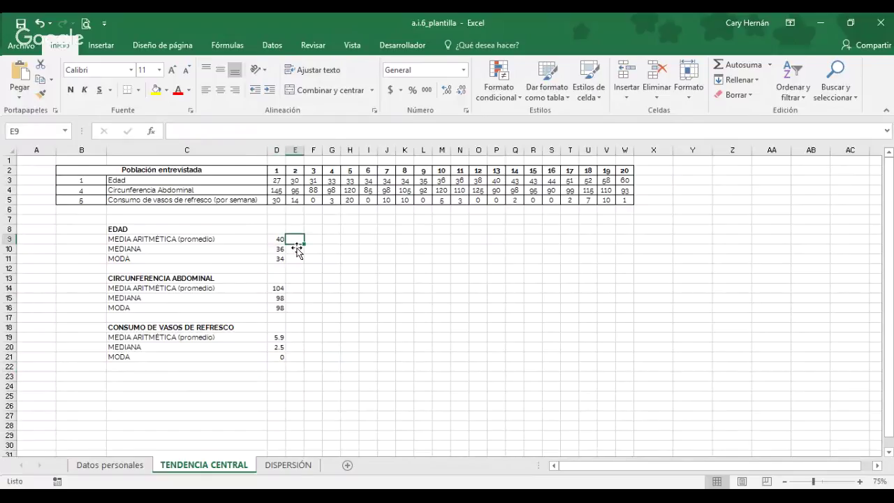
{"action": "double_click", "coordinate": [277, 240]}
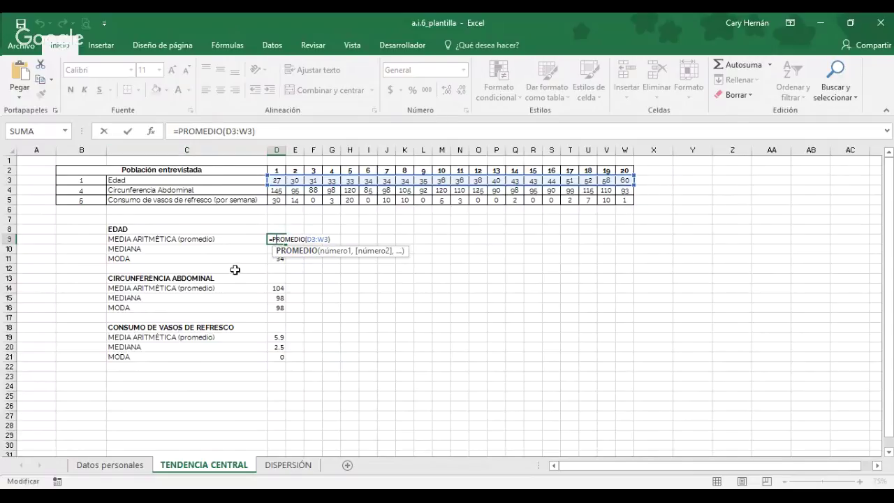
{"action": "left_click", "coordinate": [312, 292]}
{"action": "left_click", "coordinate": [279, 250]}
{"action": "double_click", "coordinate": [279, 253]}
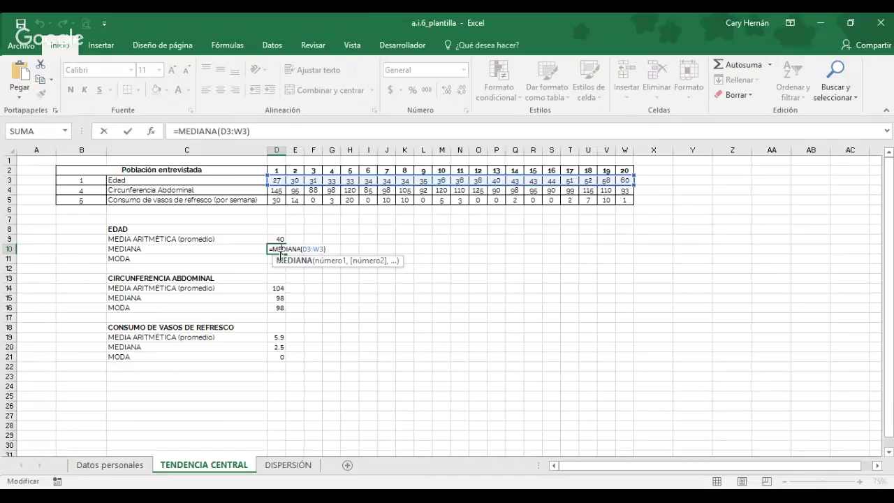
{"action": "left_click", "coordinate": [279, 258]}
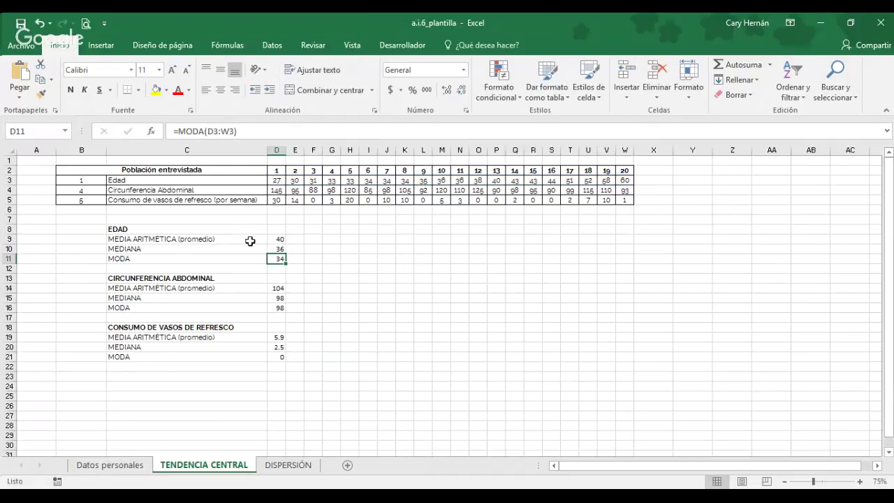
{"action": "left_click_drag", "start_coordinate": [175, 133], "coordinate": [246, 136]}
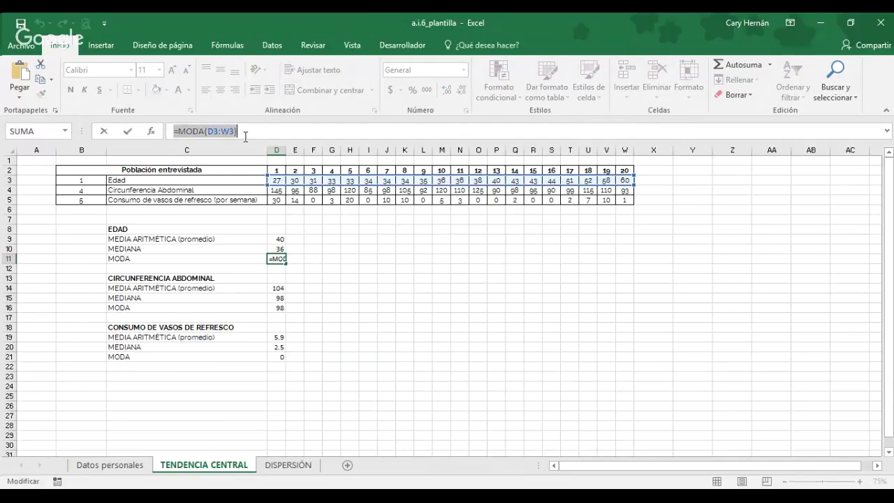
{"action": "key", "text": "Return"}
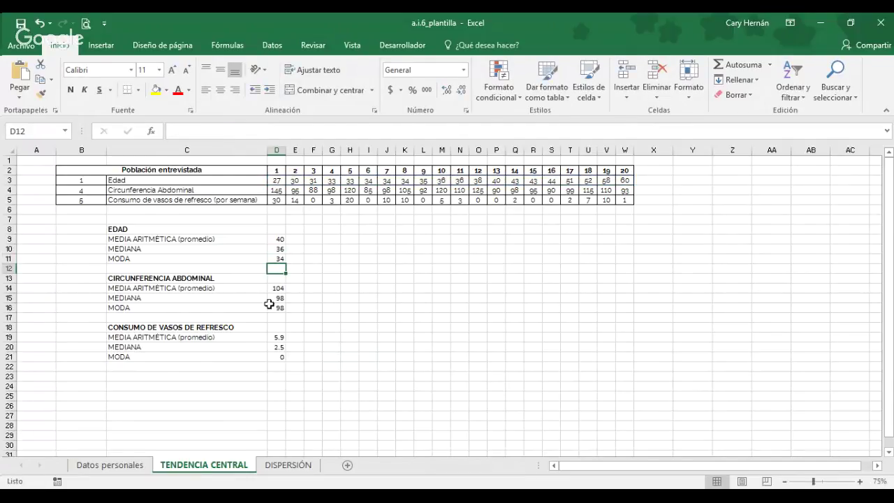
View the age-range table on the DISPERSIÓN sheet and return to the TENDENCIA CENTRAL sheet
{"action": "left_click", "coordinate": [288, 465]}
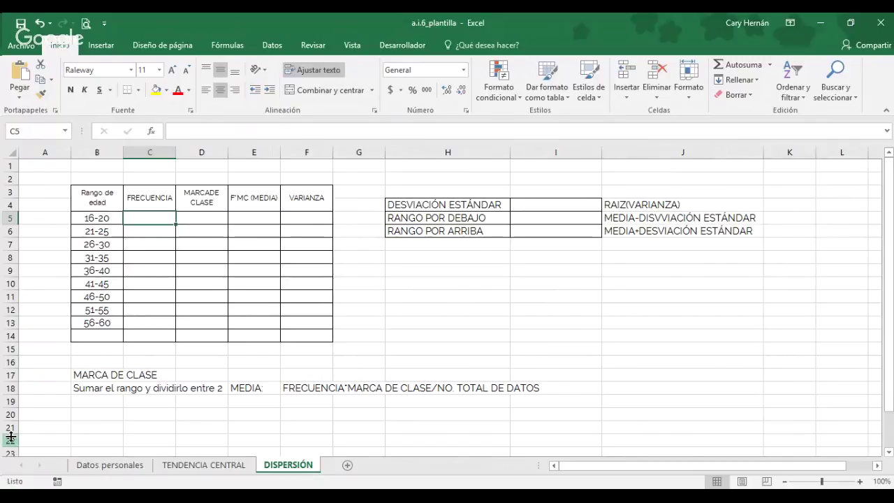
{"action": "left_click", "coordinate": [180, 469]}
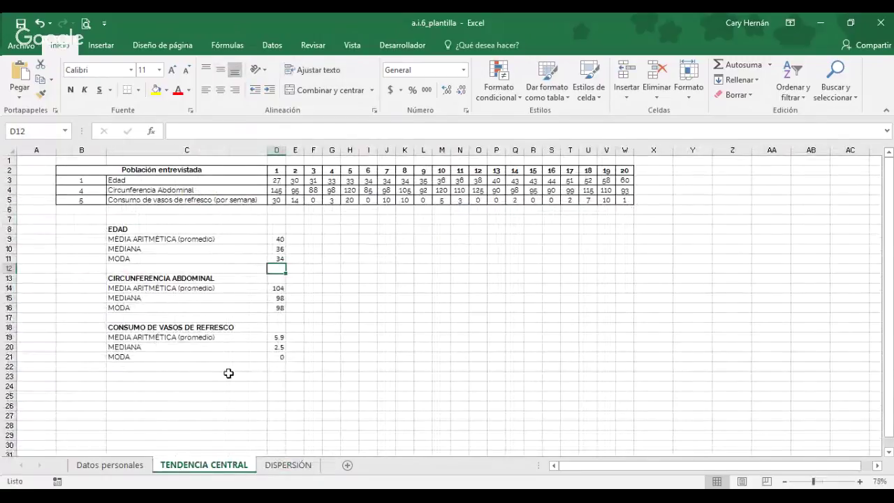
Insert a recommended pie chart (Circular) of the EDAD mean, median and mode in C9:D11
{"action": "left_click_drag", "start_coordinate": [129, 240], "coordinate": [280, 259]}
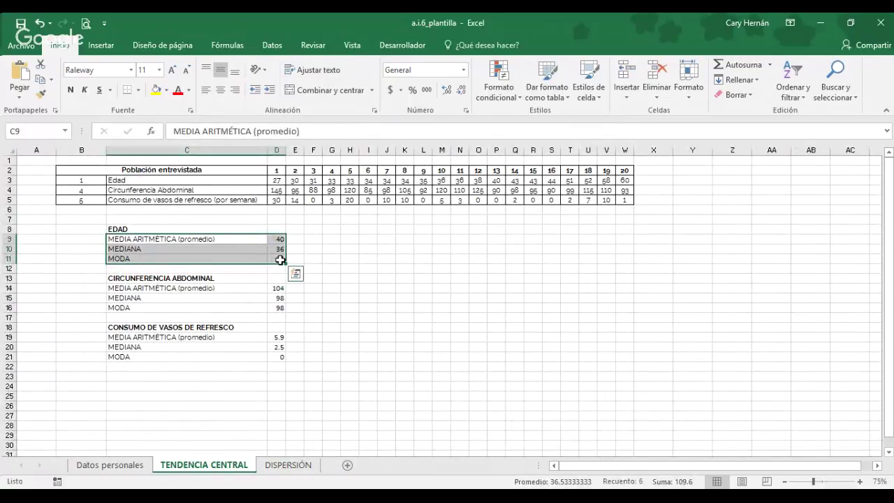
{"action": "left_click", "coordinate": [91, 46]}
{"action": "left_click", "coordinate": [325, 80]}
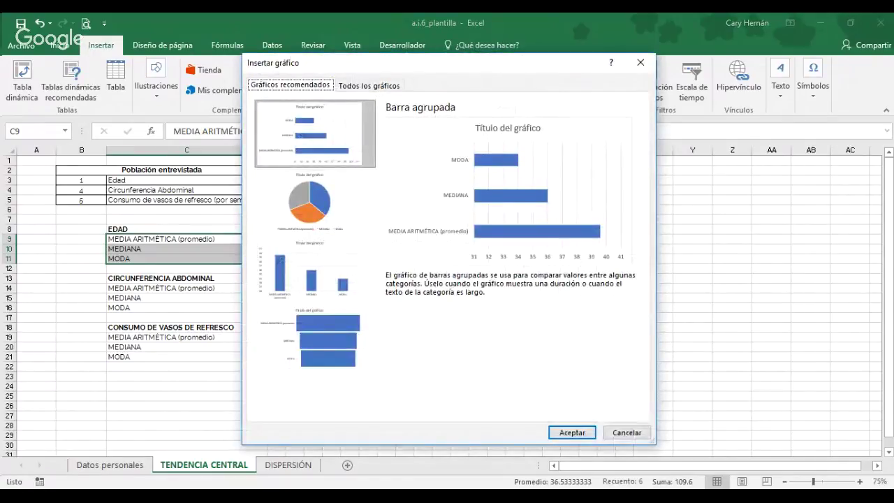
{"action": "left_click", "coordinate": [314, 201]}
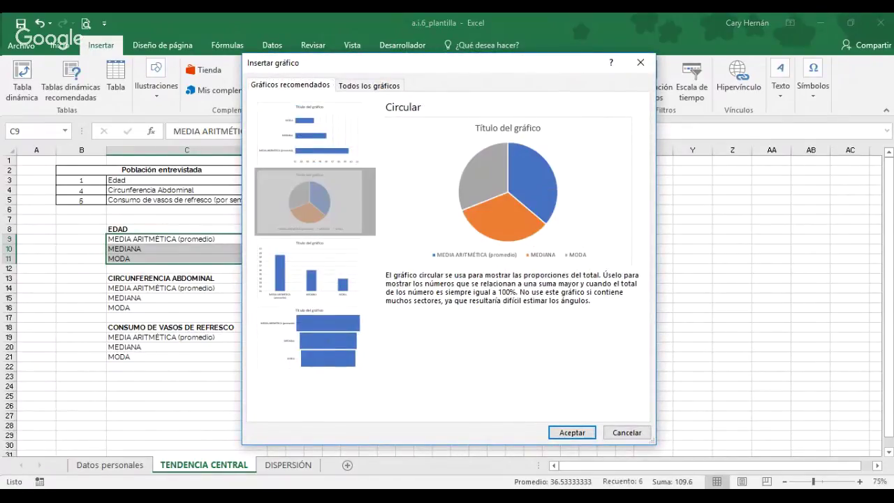
{"action": "left_click", "coordinate": [573, 433]}
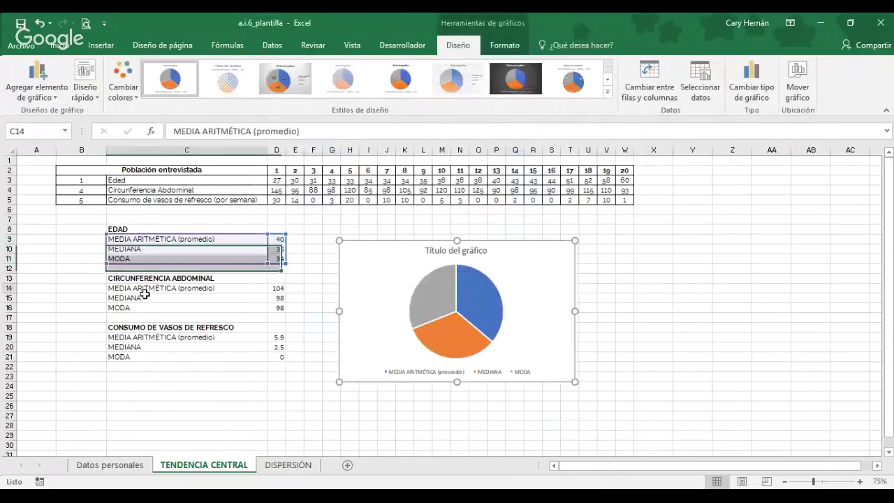
Insert a clustered bar chart (Barra agrupada) of the CIRCUNFERENCIA ABDOMINAL measures in C14:D16 and place it beside the pie chart
{"action": "left_click_drag", "start_coordinate": [143, 294], "coordinate": [274, 314]}
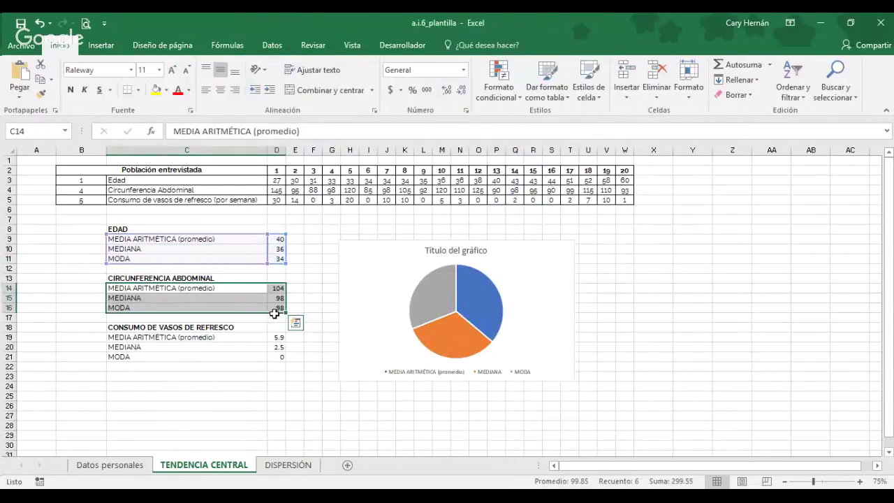
{"action": "left_click", "coordinate": [101, 45]}
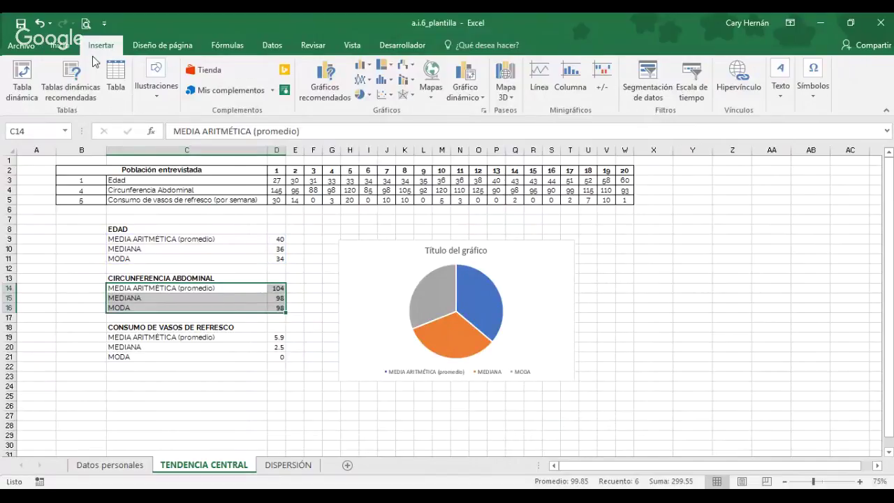
{"action": "left_click", "coordinate": [324, 78]}
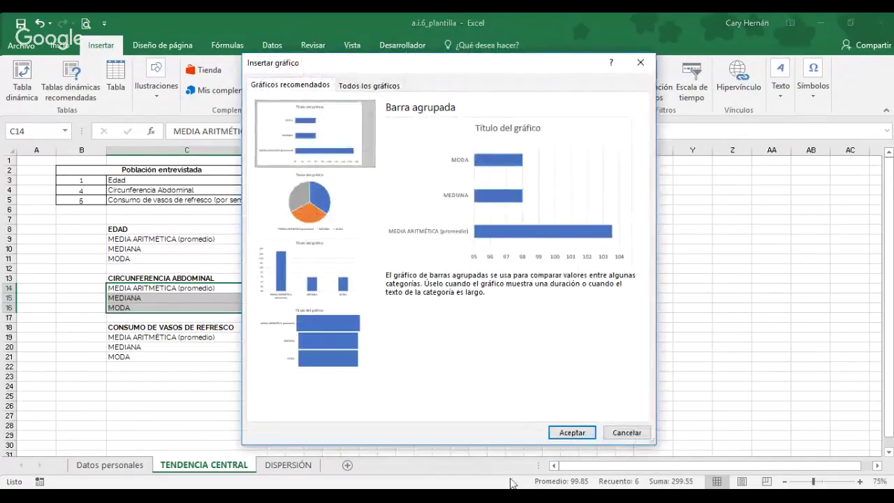
{"action": "left_click", "coordinate": [572, 433]}
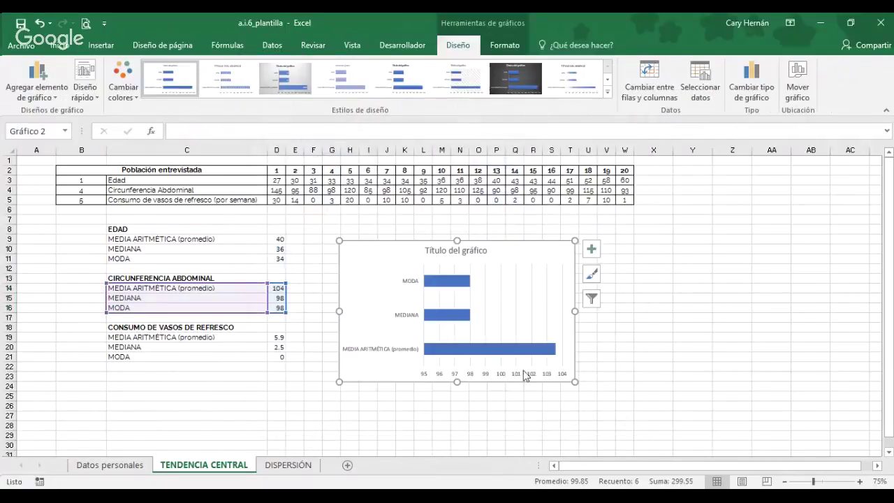
{"action": "left_click", "coordinate": [514, 274]}
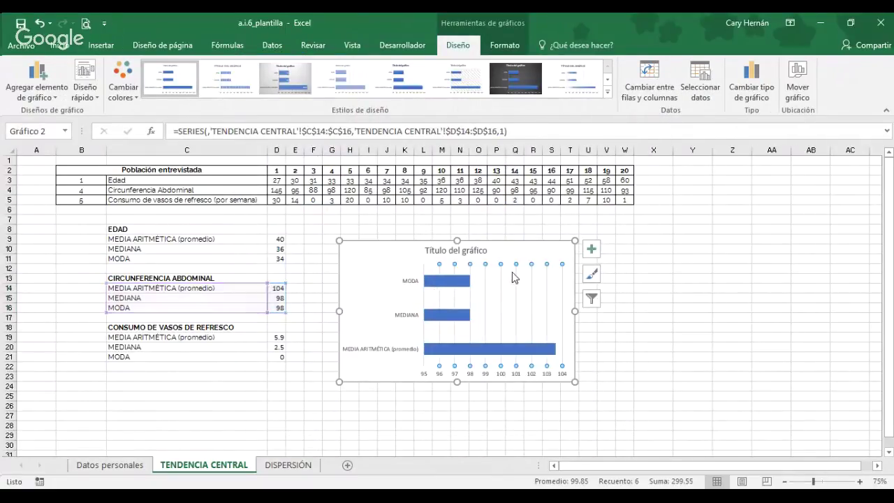
{"action": "left_click_drag", "start_coordinate": [528, 254], "coordinate": [777, 225]}
Insert a clustered bar chart (Barra agrupada) of the CONSUMO DE VASOS DE REFRESCO measures in C19:D21
{"action": "left_click_drag", "start_coordinate": [115, 338], "coordinate": [280, 357]}
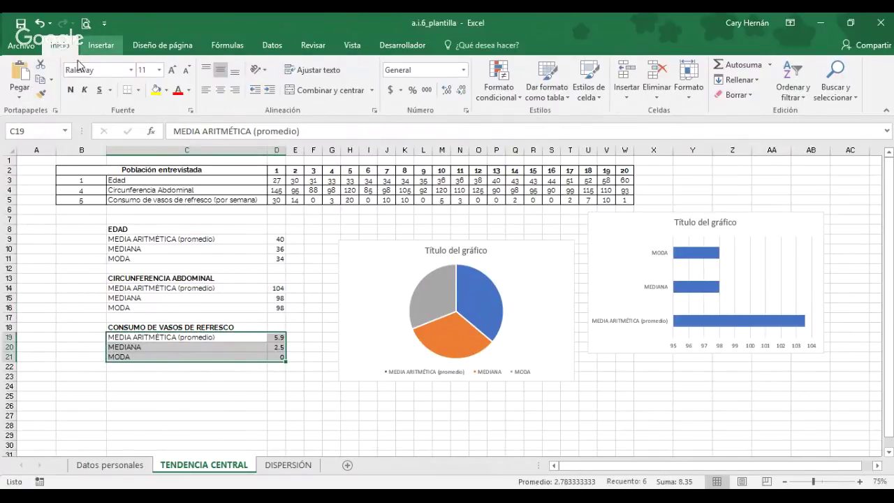
{"action": "left_click", "coordinate": [101, 45]}
{"action": "left_click", "coordinate": [333, 92]}
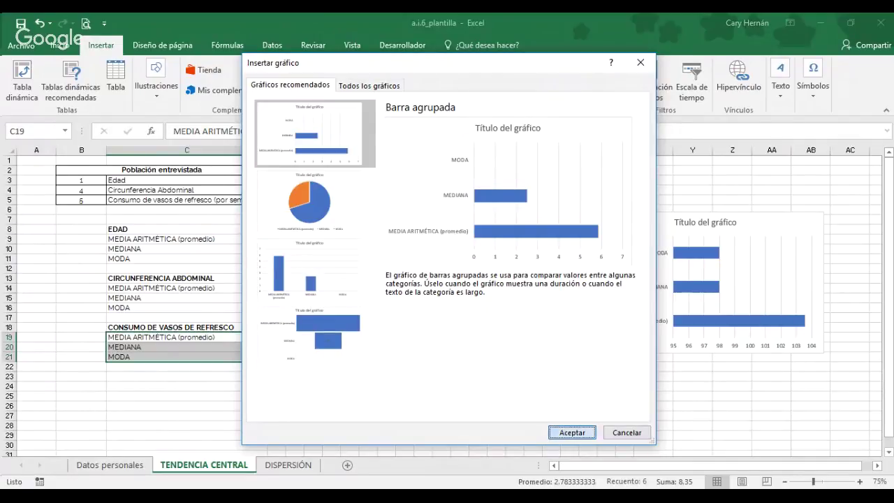
{"action": "left_click", "coordinate": [571, 432]}
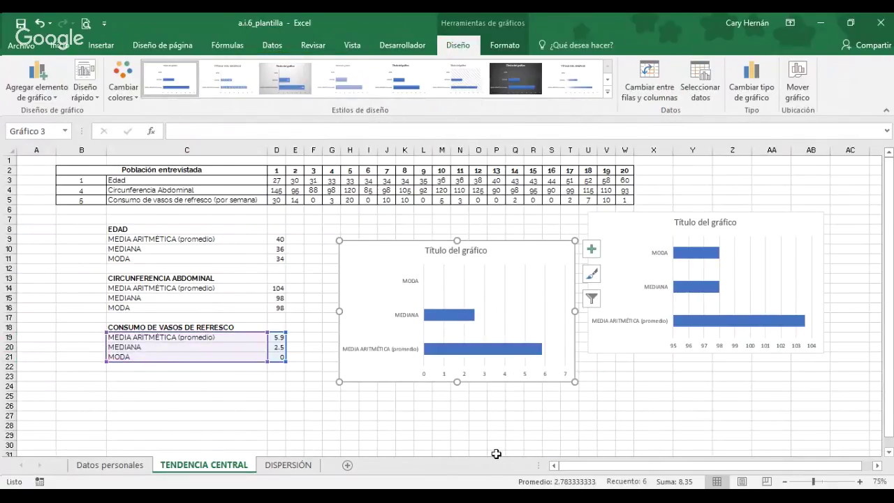
Re-enter the mode formula in D21 with MODA over the weekly soft-drink glasses in D5:W5
{"action": "left_click", "coordinate": [278, 357]}
{"action": "type", "text": "="}
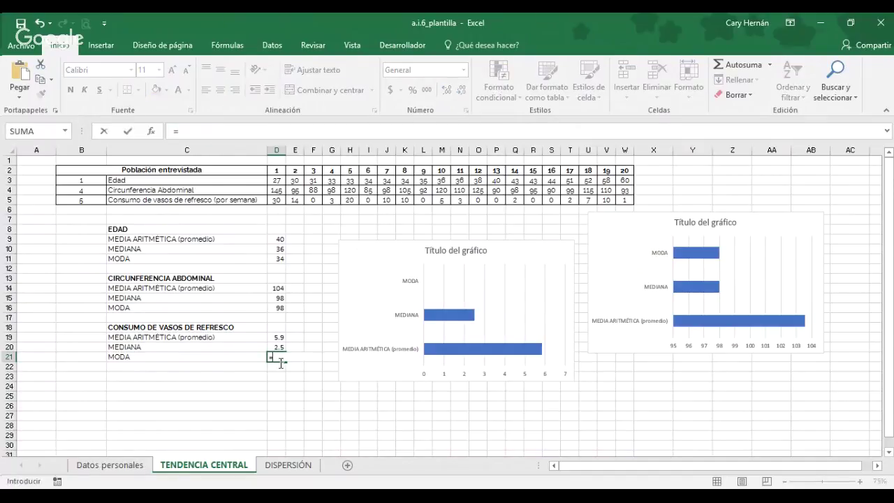
{"action": "type", "text": "MODA("}
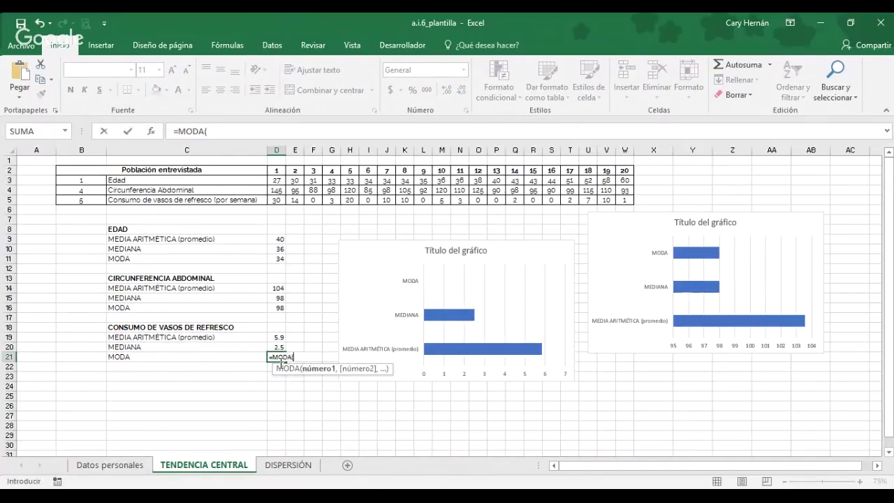
{"action": "left_click_drag", "start_coordinate": [284, 203], "coordinate": [629, 204]}
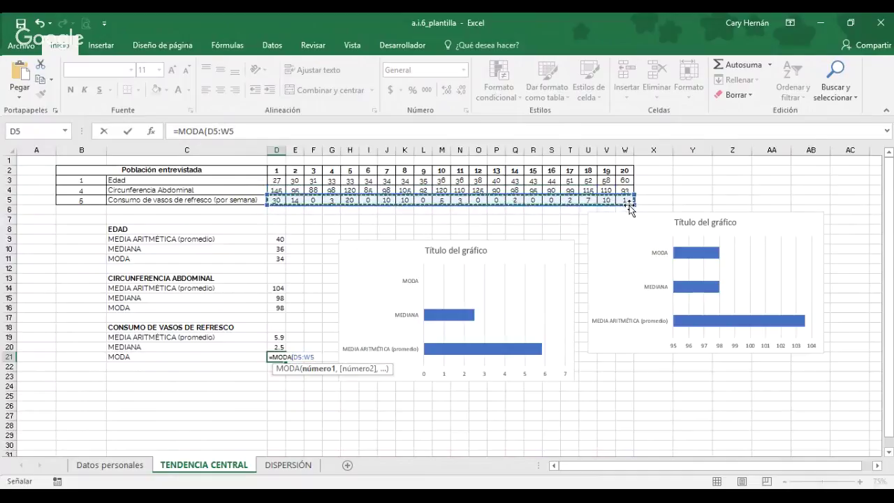
{"action": "key", "text": "Return"}
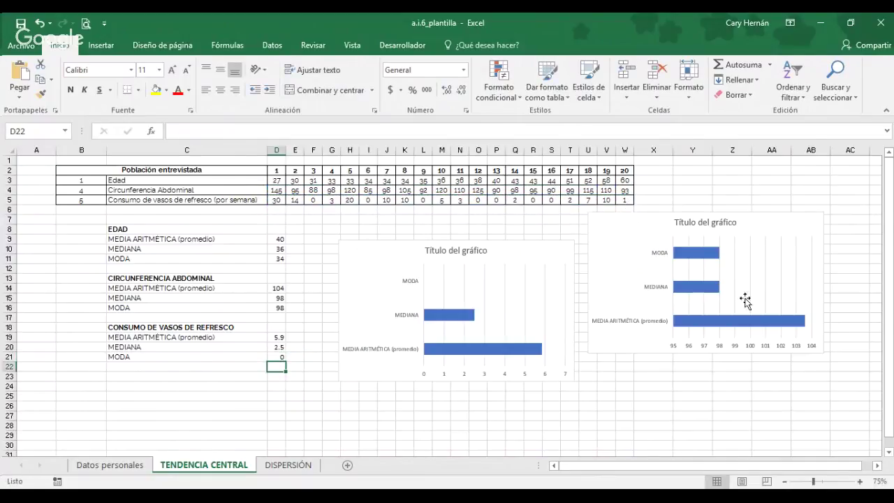
Move the soft-drink consumption chart directly below the abdominal circumference chart
{"action": "left_click", "coordinate": [504, 330]}
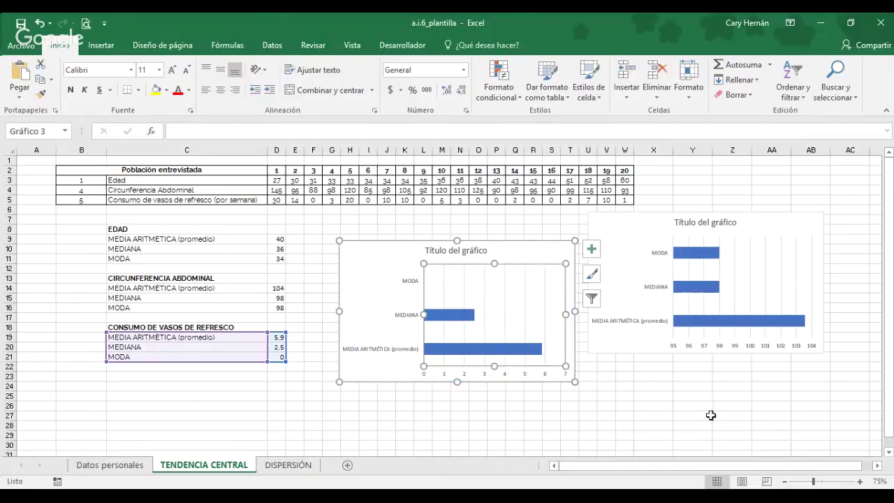
{"action": "left_click", "coordinate": [40, 23]}
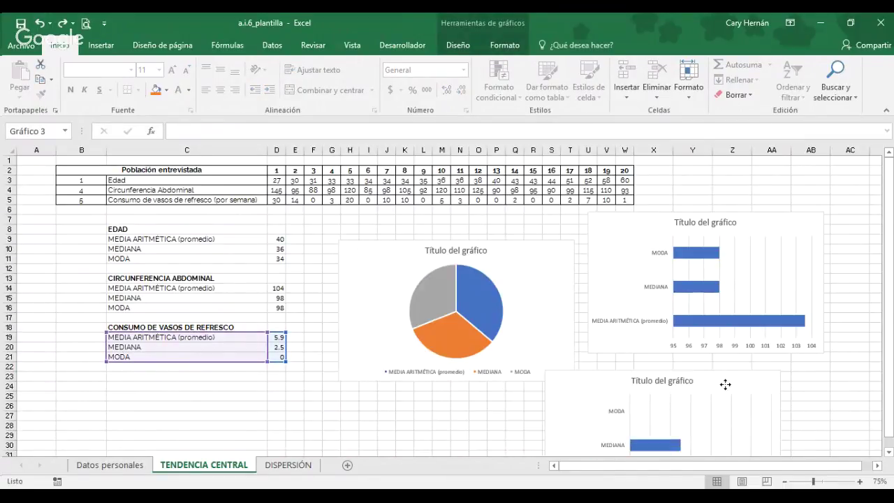
{"action": "mouse_move", "coordinate": [725, 384]}
{"action": "left_mouse_down"}
{"action": "mouse_move", "coordinate": [795, 383]}
{"action": "mouse_move", "coordinate": [769, 375]}
{"action": "left_mouse_up"}
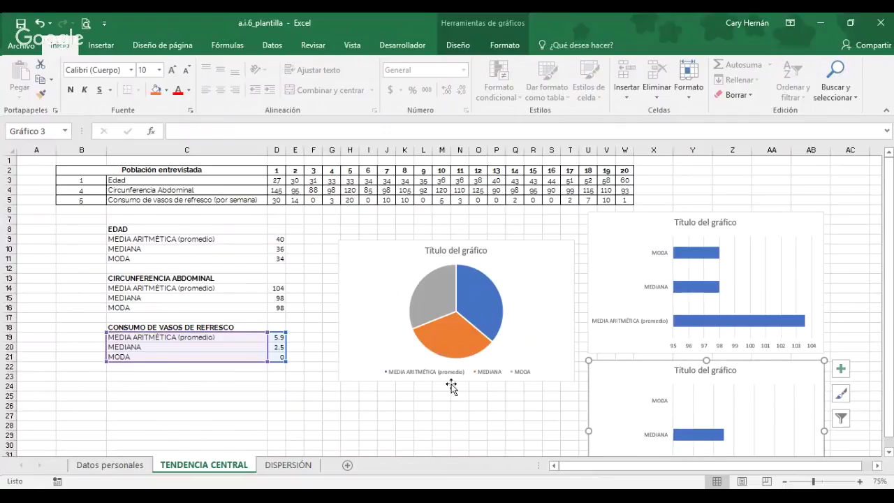
{"action": "left_click", "coordinate": [798, 481]}
{"action": "left_click_drag", "start_coordinate": [798, 481], "coordinate": [810, 484]}
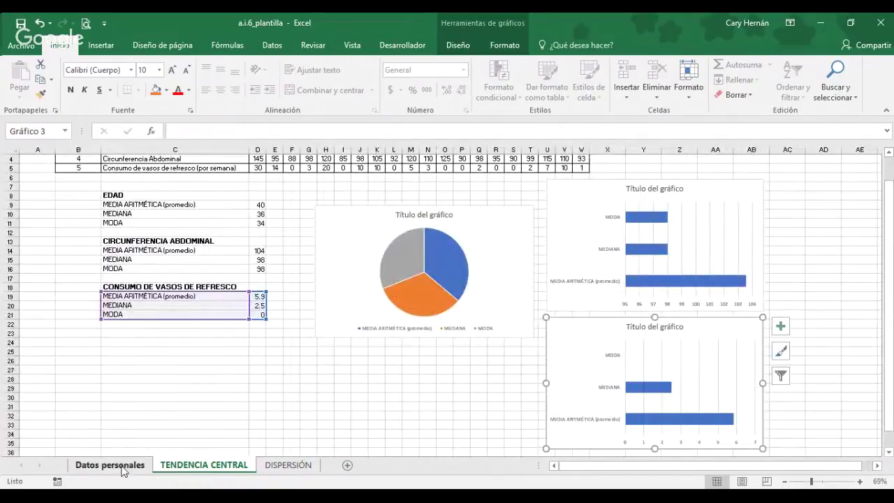
On the DISPERSIÓN sheet, enter the frequencies 0, 0, 2, 7 and 4 for the age ranges 16-20 to 36-40 in C5:C9
{"action": "left_click", "coordinate": [288, 465]}
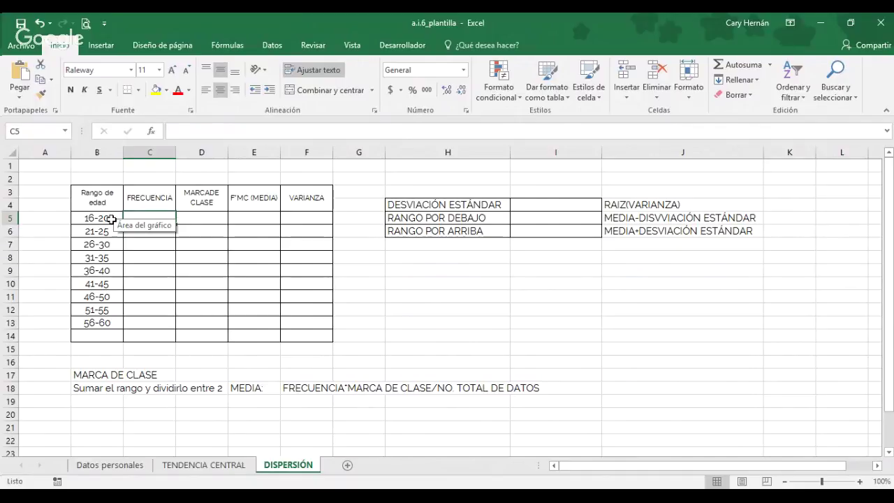
{"action": "type", "text": "0"}
{"action": "key", "text": "Return"}
{"action": "type", "text": "0"}
{"action": "key", "text": "Return"}
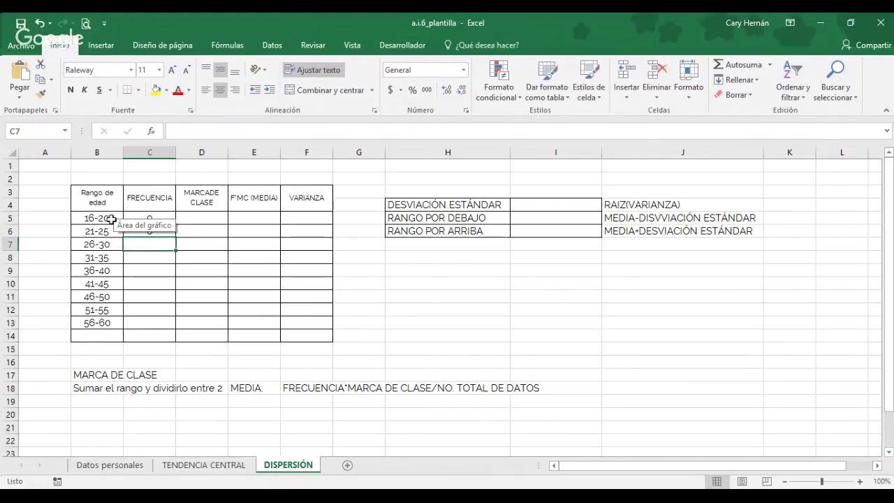
{"action": "type", "text": "2"}
{"action": "key", "text": "Return"}
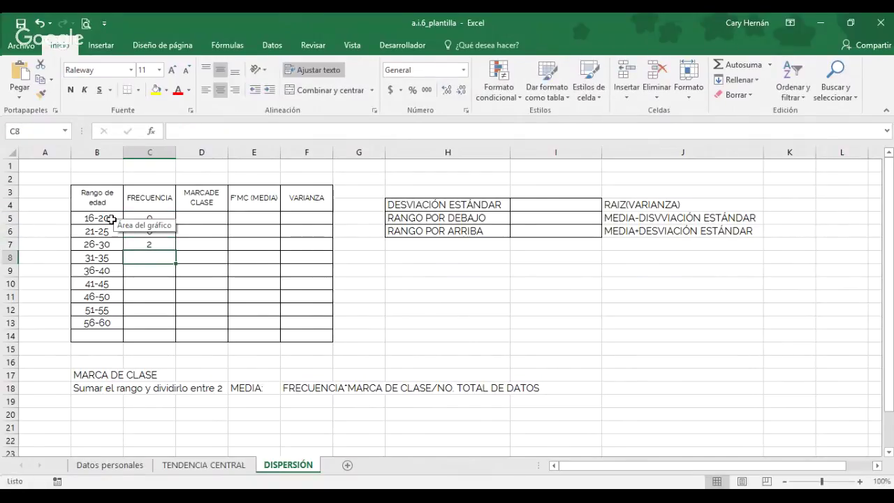
{"action": "type", "text": "7"}
{"action": "key", "text": "Return"}
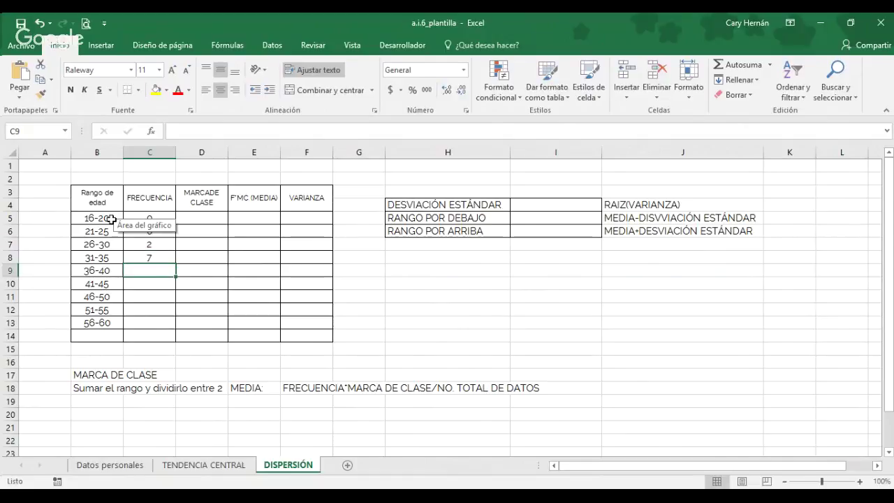
{"action": "type", "text": "4"}
{"action": "key", "text": "Return"}
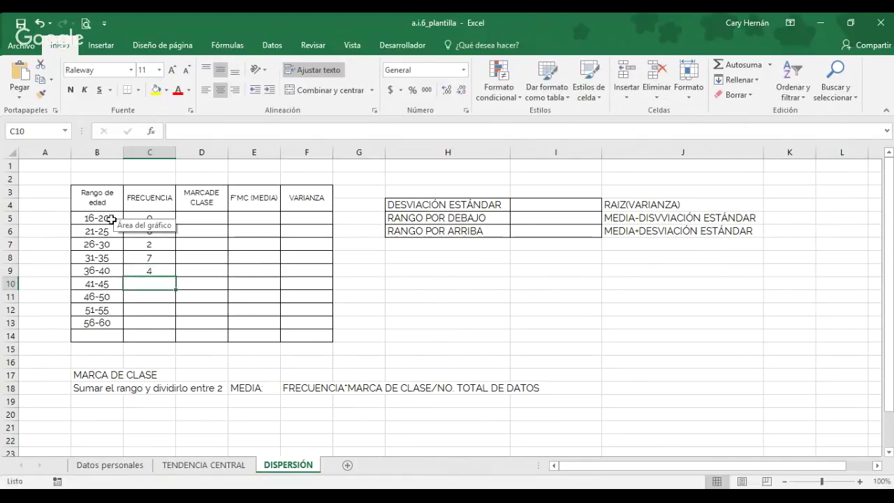
Enter the frequencies 3, 0, 2 and 2 for the age ranges 41-45 to 56-60 and sum the FRECUENCIA column in C14
{"action": "type", "text": "3"}
{"action": "key", "text": "Return"}
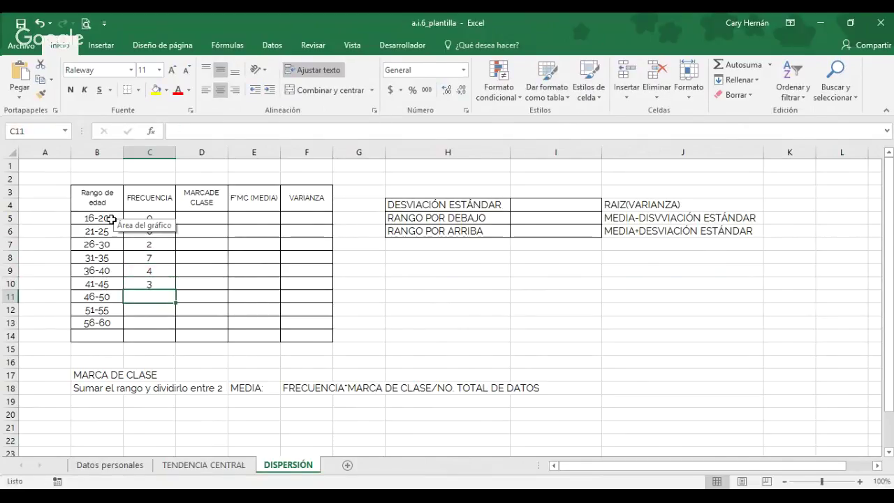
{"action": "type", "text": "0"}
{"action": "key", "text": "Return"}
{"action": "type", "text": "2"}
{"action": "key", "text": "Return"}
{"action": "type", "text": "2"}
{"action": "key", "text": "Return"}
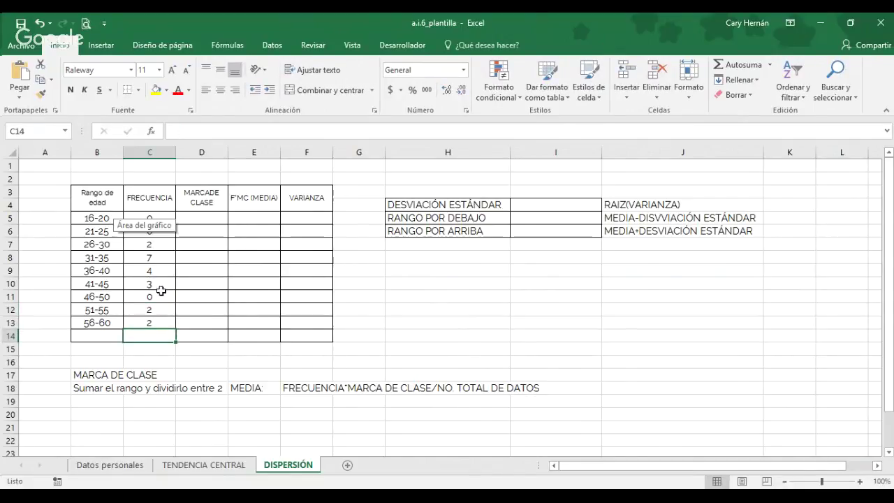
{"action": "left_click_drag", "start_coordinate": [148, 220], "coordinate": [144, 342]}
{"action": "left_click", "coordinate": [730, 65]}
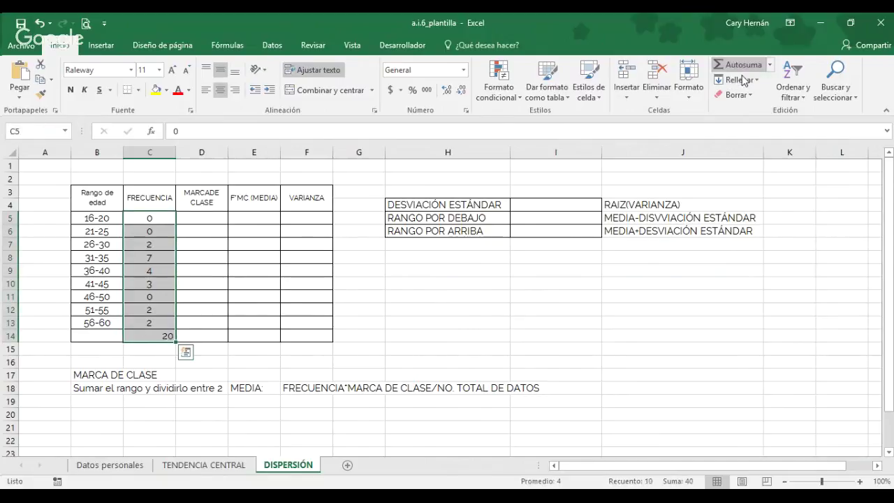
Enter the class mark formula =16+20/2 in D5 and fill it down to D13
{"action": "left_click", "coordinate": [194, 224]}
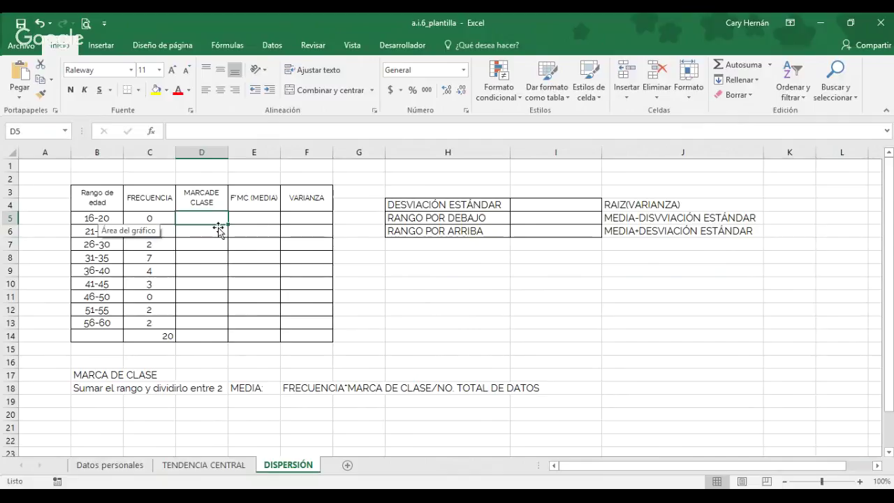
{"action": "type", "text": "=1"}
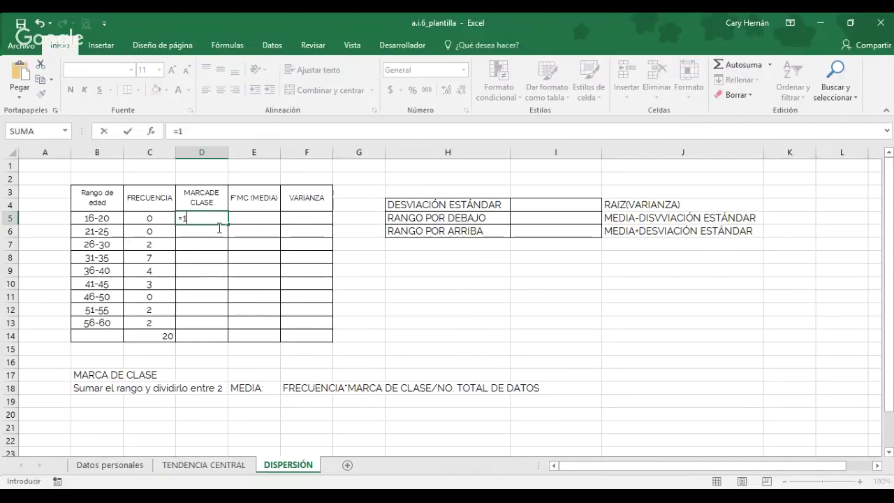
{"action": "type", "text": "6+20/2"}
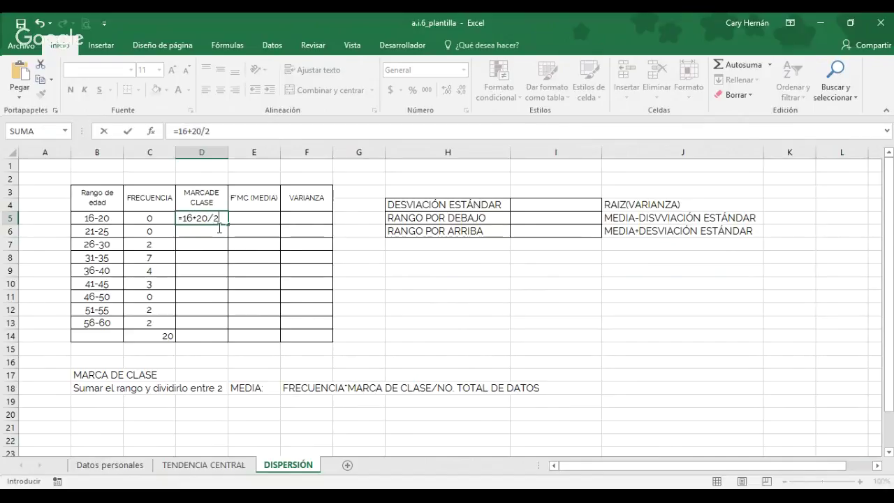
{"action": "key", "text": "Return"}
{"action": "left_click", "coordinate": [216, 220]}
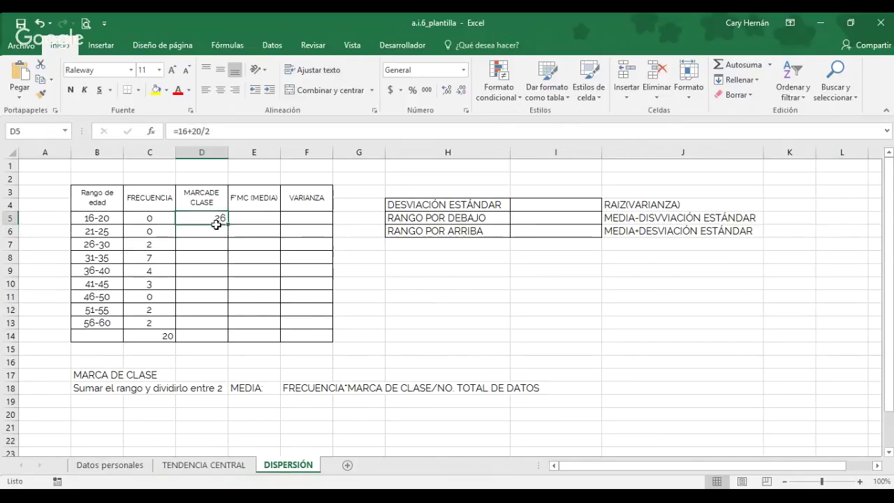
{"action": "left_click_drag", "start_coordinate": [226, 227], "coordinate": [230, 338]}
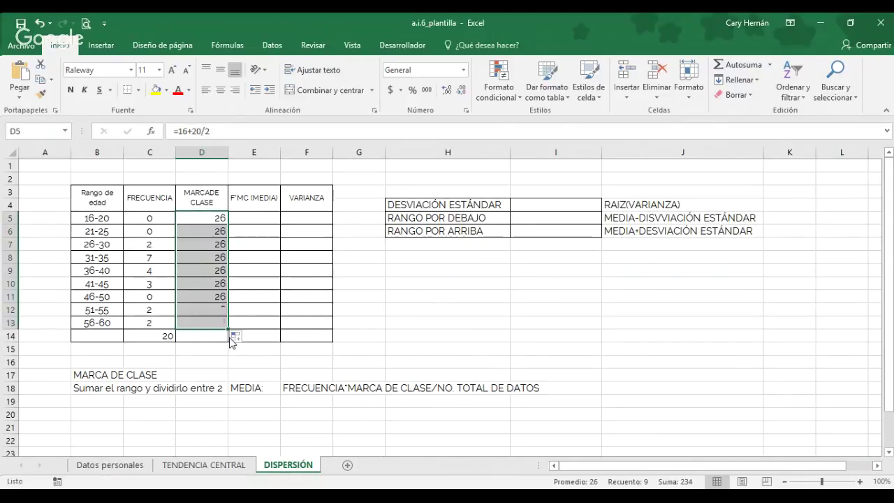
Inspect the class mark formula in cell D5
{"action": "left_click", "coordinate": [209, 224]}
{"action": "double_click", "coordinate": [210, 226]}
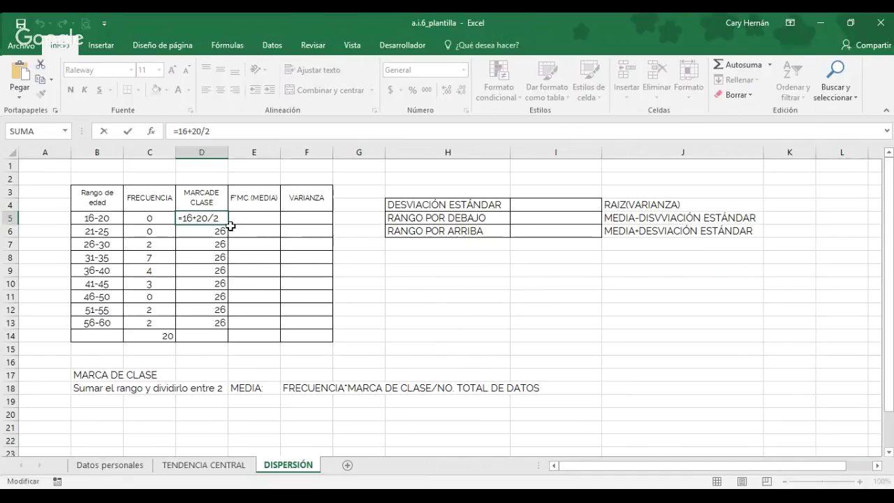
{"action": "left_click", "coordinate": [253, 320]}
{"action": "key", "text": "Escape"}
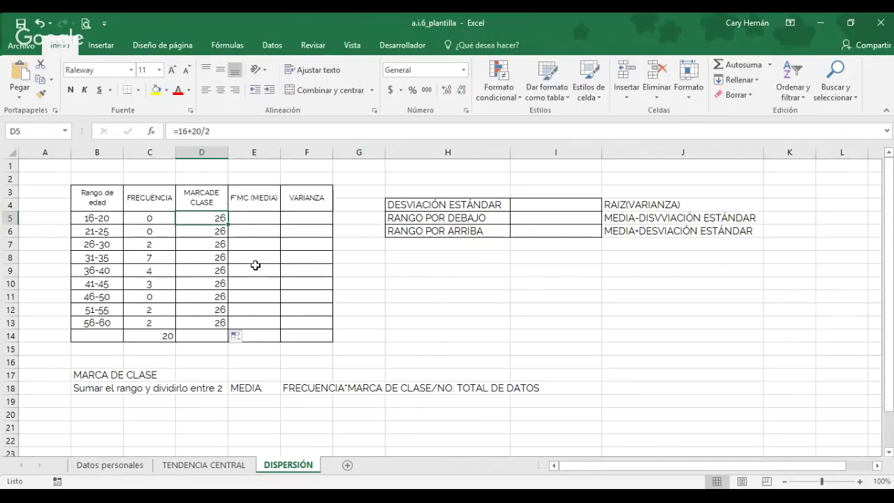
Clear the class mark formulas from D5:D13
{"action": "left_click_drag", "start_coordinate": [218, 224], "coordinate": [217, 334]}
{"action": "key", "text": "Delete"}
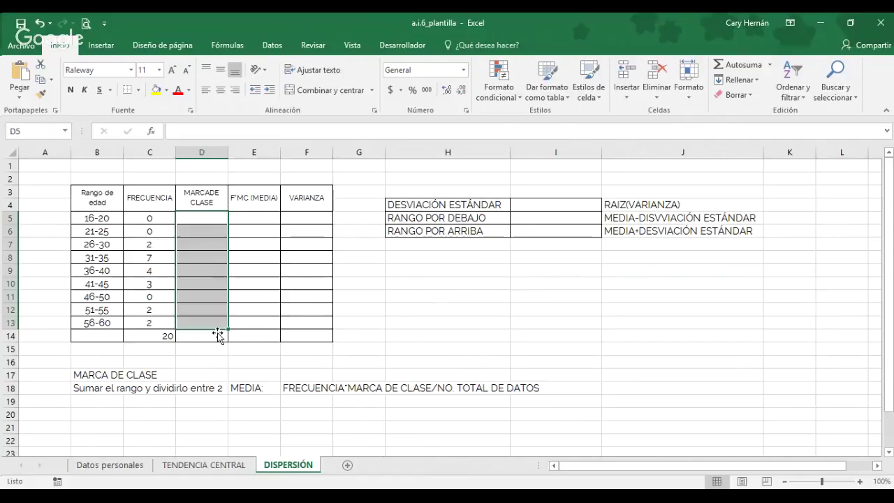
Try the formula =16+20/2 in D5 again and clear the cell
{"action": "left_click", "coordinate": [206, 224]}
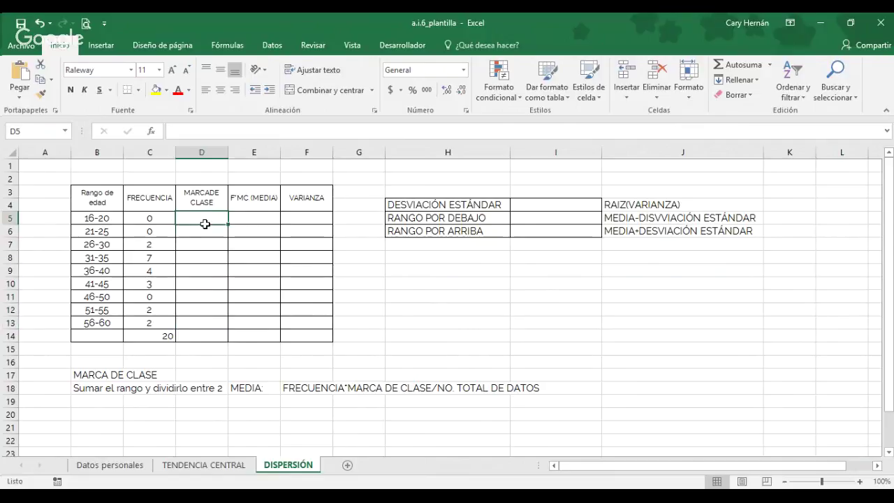
{"action": "type", "text": "16"}
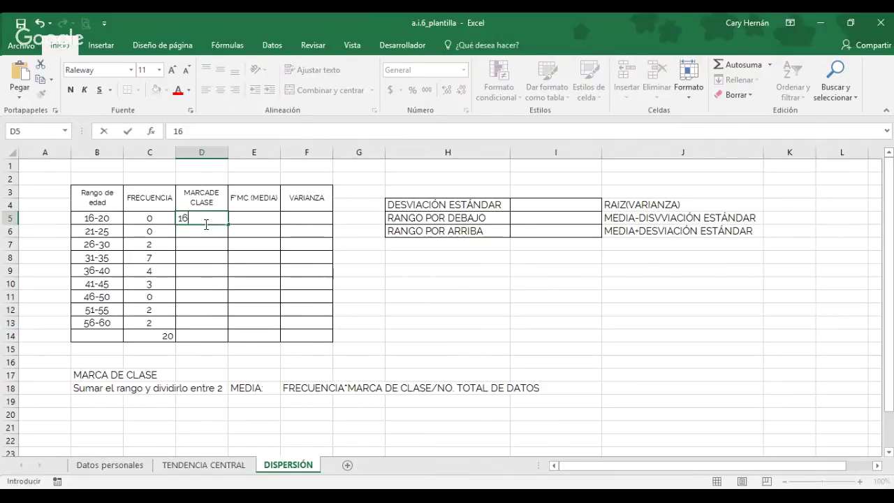
{"action": "type", "text": "+20/2"}
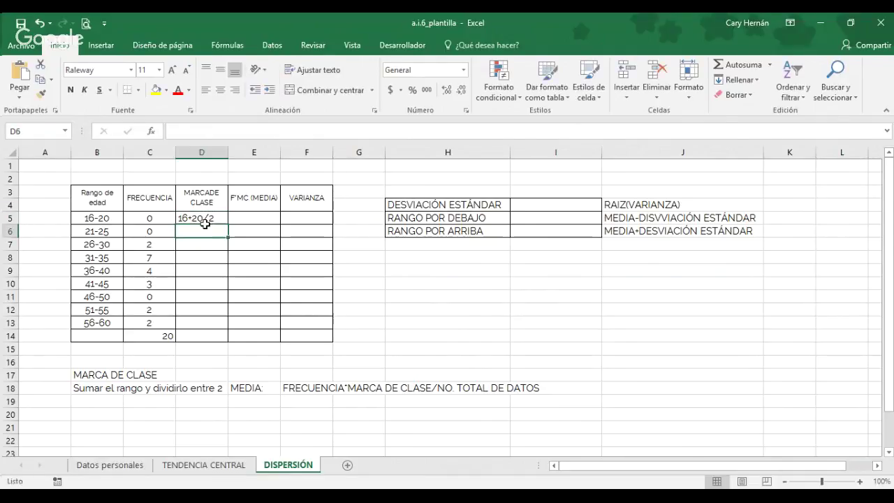
{"action": "key", "text": "Return"}
{"action": "left_click", "coordinate": [180, 221]}
{"action": "double_click", "coordinate": [180, 221]}
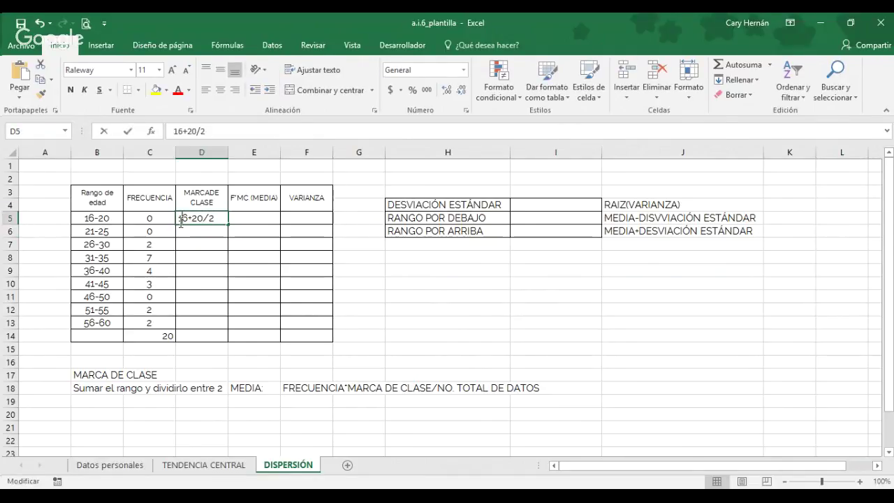
{"action": "type", "text": "="}
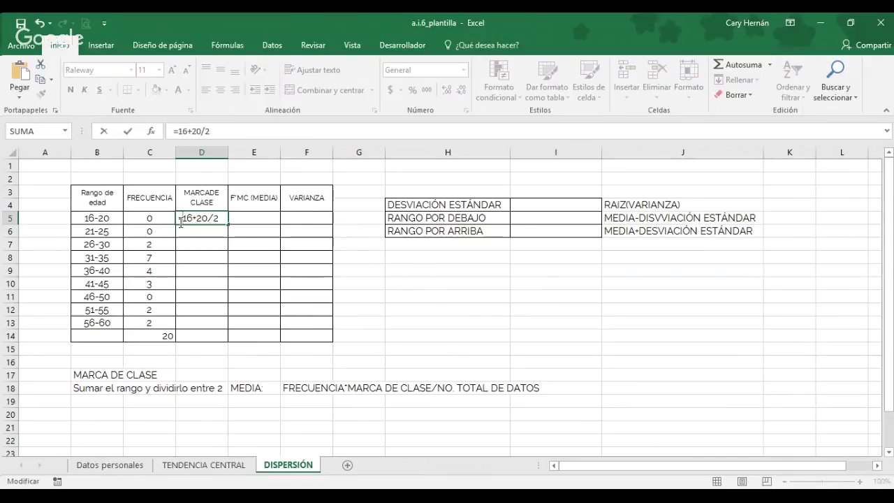
{"action": "key", "text": "Return"}
{"action": "left_click", "coordinate": [186, 222]}
{"action": "key", "text": "Delete"}
Enter the range limits 16 and 20 as test values in C20 and D20 below the table
{"action": "left_click", "coordinate": [144, 417]}
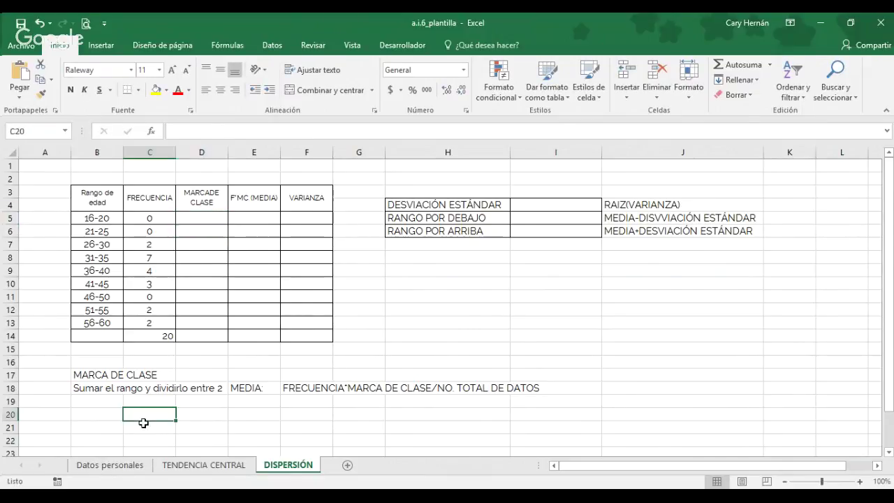
{"action": "type", "text": "10"}
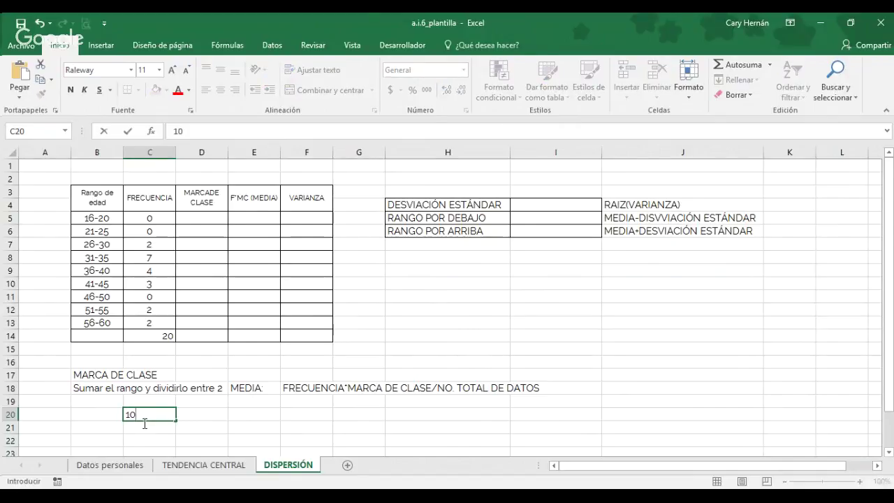
{"action": "key", "text": "Tab"}
{"action": "type", "text": "20"}
{"action": "key", "text": "Tab"}
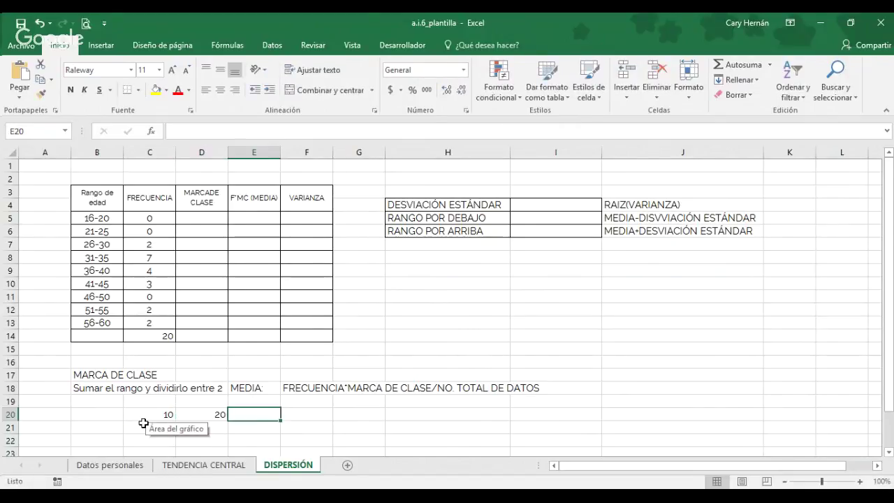
{"action": "key", "text": "Left"}
{"action": "key", "text": "Left"}
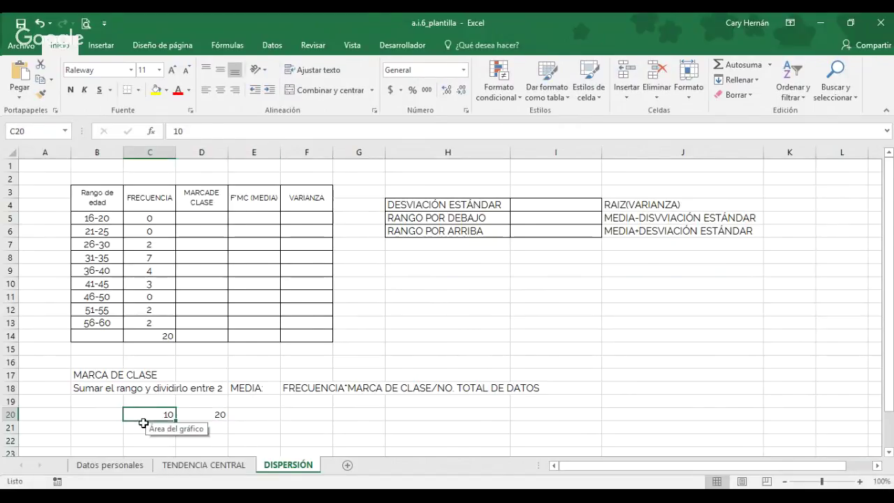
{"action": "type", "text": "16"}
{"action": "key", "text": "Tab"}
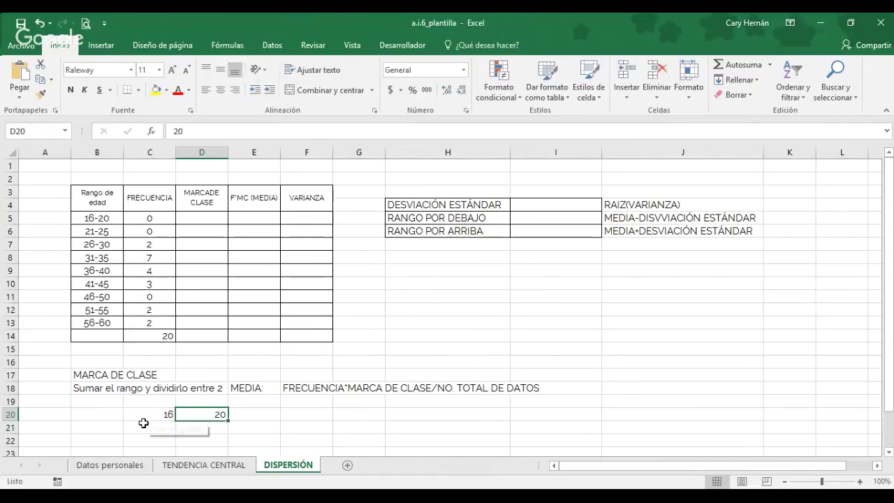
{"action": "key", "text": "Tab"}
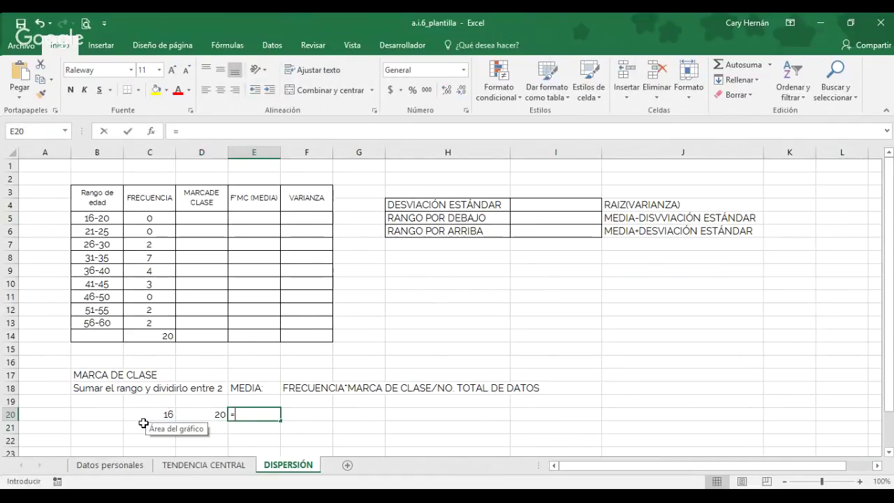
Try the class mark formula =C20+D20/2 in E20 and delete it
{"action": "type", "text": "="}
{"action": "left_click", "coordinate": [143, 419]}
{"action": "type", "text": "+"}
{"action": "key", "text": "Right"}
{"action": "key", "text": "Right"}
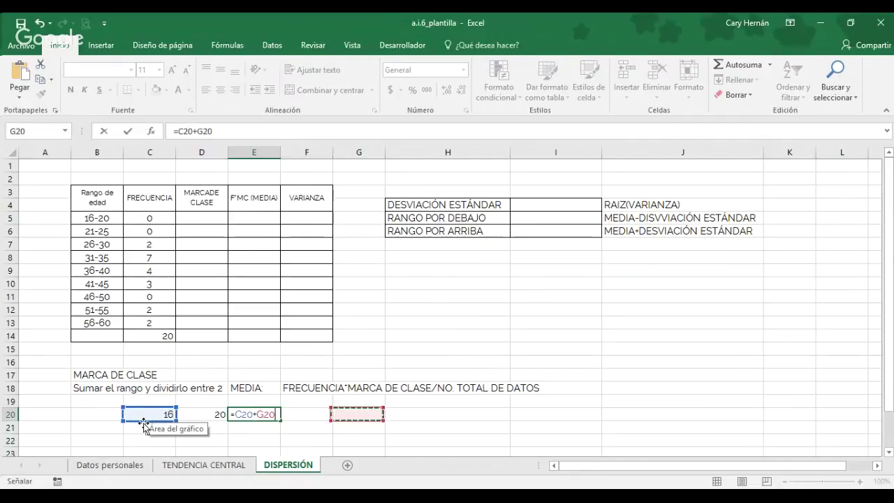
{"action": "key", "text": "Left"}
{"action": "key", "text": "Left"}
{"action": "key", "text": "Left"}
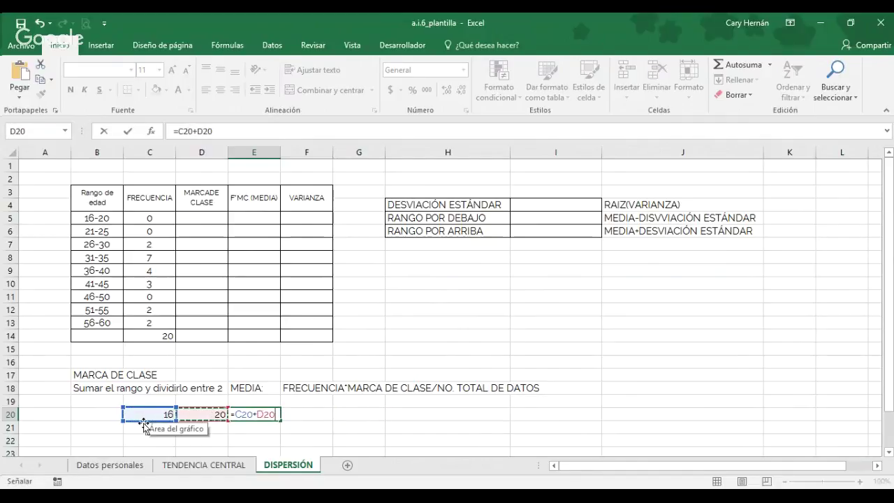
{"action": "type", "text": "/2"}
{"action": "key", "text": "Return"}
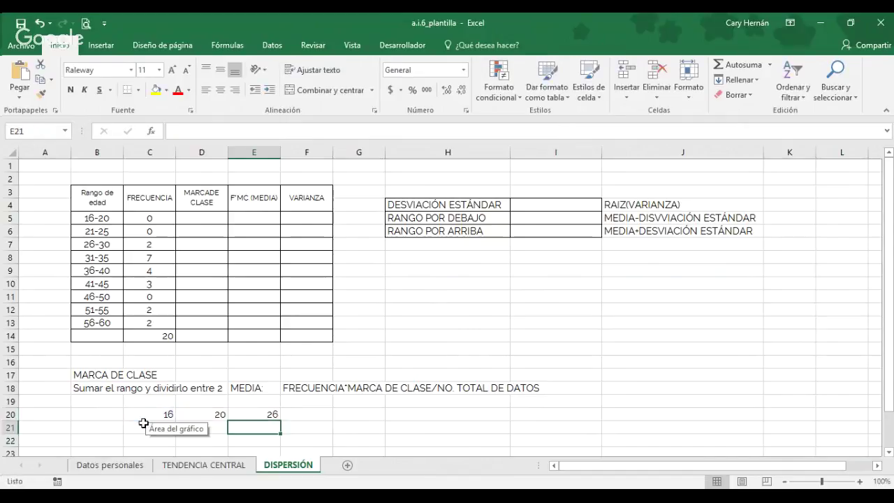
{"action": "left_click", "coordinate": [251, 422]}
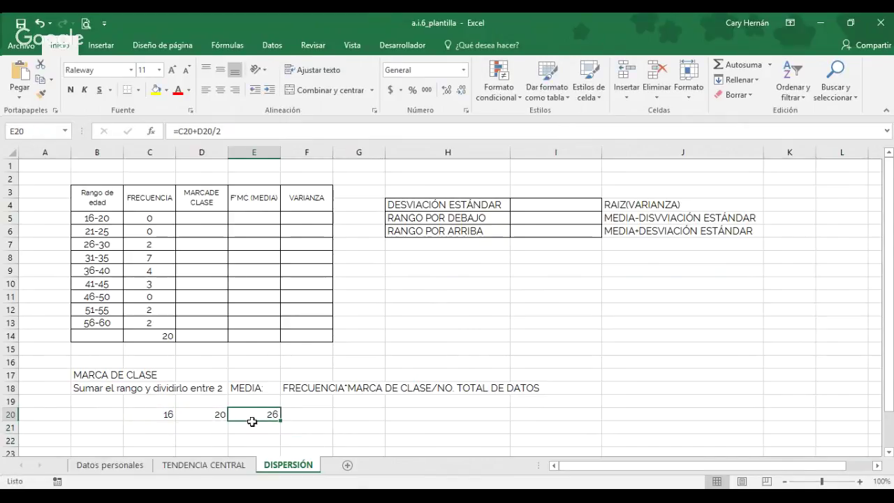
{"action": "key", "text": "Delete"}
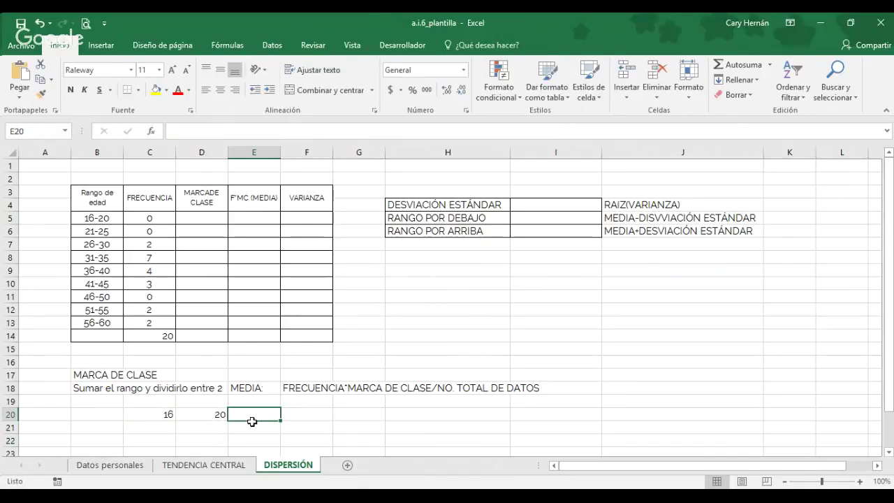
Enter the class marks 18, 23, 28 and 33 for the age ranges 16-20 to 31-35 in D5:D8
{"action": "left_click", "coordinate": [201, 223]}
{"action": "type", "text": "1"}
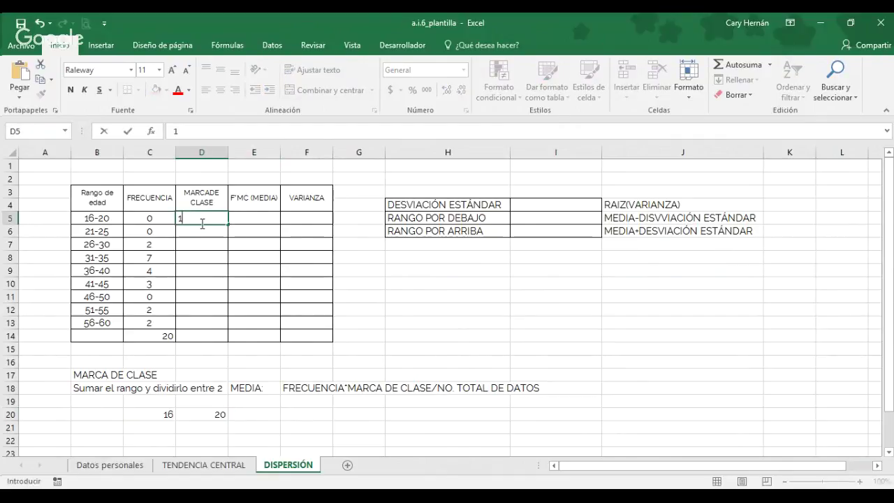
{"action": "type", "text": "8"}
{"action": "key", "text": "Return"}
{"action": "type", "text": "23"}
{"action": "key", "text": "Return"}
{"action": "type", "text": "2"}
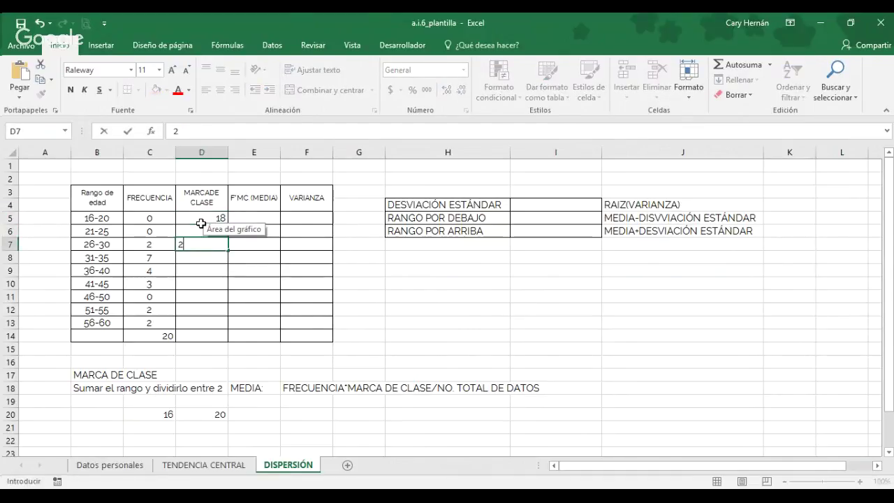
{"action": "type", "text": "8"}
{"action": "key", "text": "Return"}
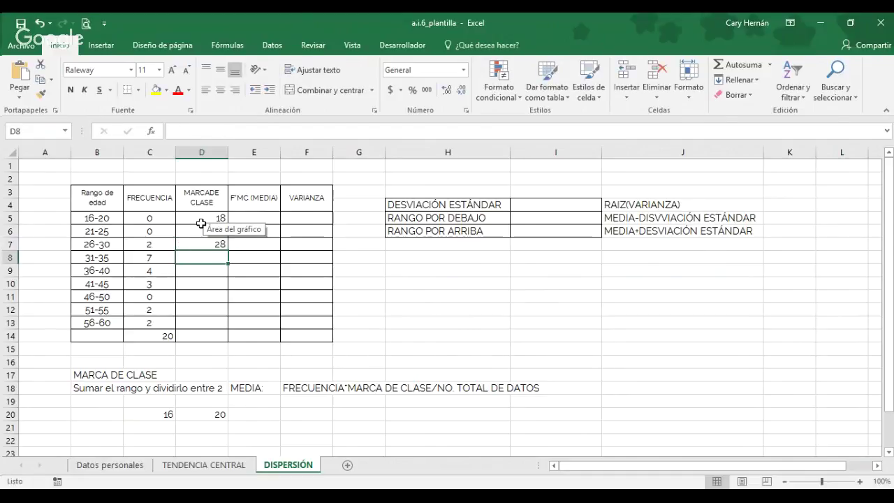
{"action": "type", "text": "33"}
{"action": "key", "text": "Return"}
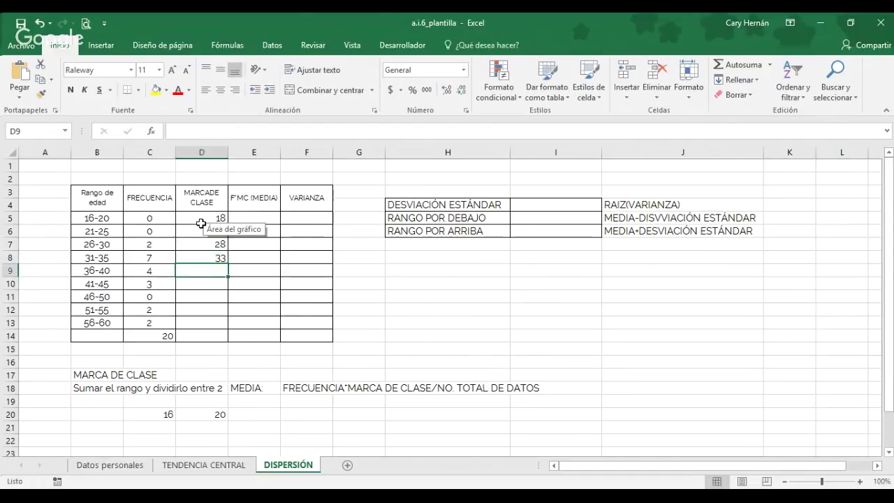
Clear the test values from C20:D20 and review the class mark instruction in row 18
{"action": "left_click_drag", "start_coordinate": [127, 415], "coordinate": [202, 419]}
{"action": "key", "text": "Delete"}
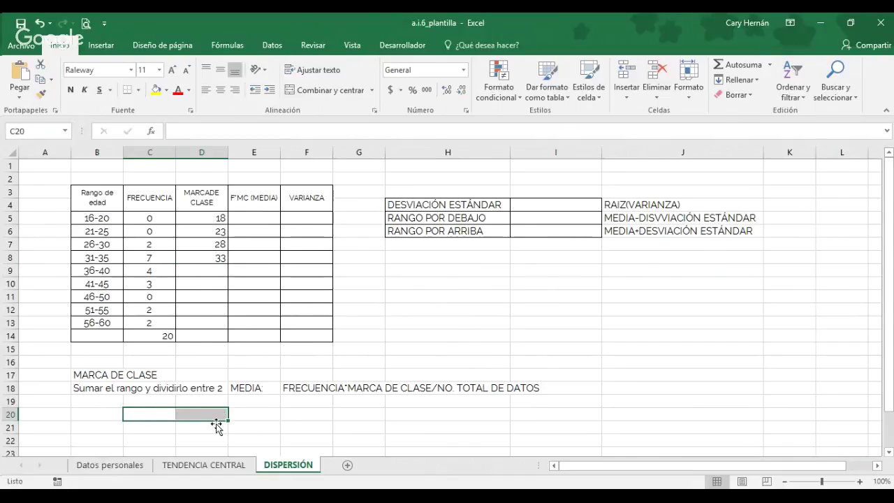
{"action": "left_click", "coordinate": [96, 392]}
{"action": "left_click", "coordinate": [199, 392]}
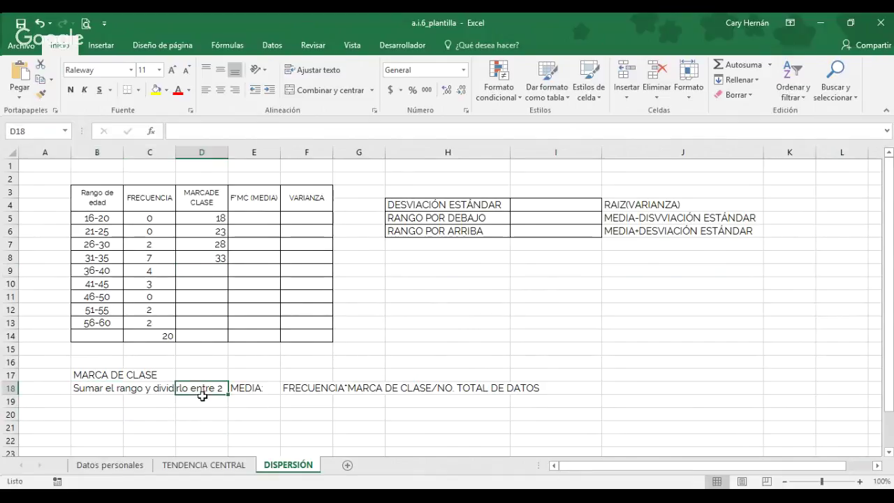
Enter the class marks 38, 43, 48, 53 and 58 for the age ranges 36-40 to 56-60 in D9:D13
{"action": "left_click", "coordinate": [219, 273]}
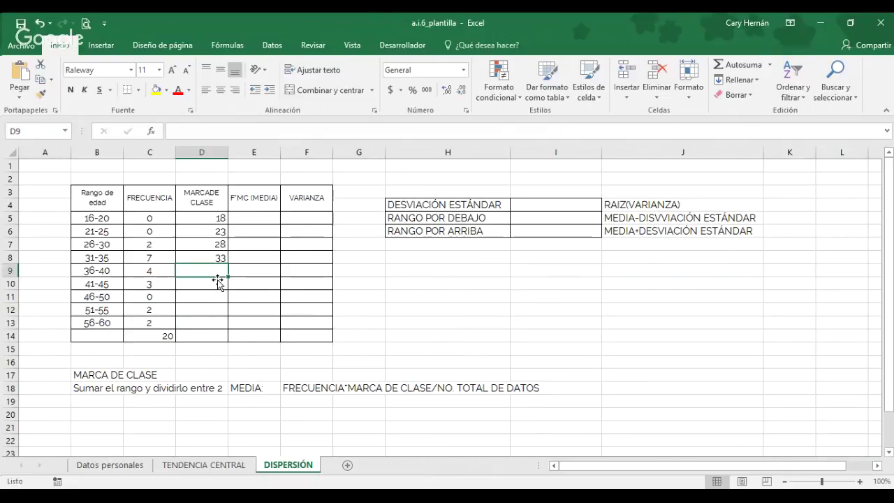
{"action": "type", "text": "38"}
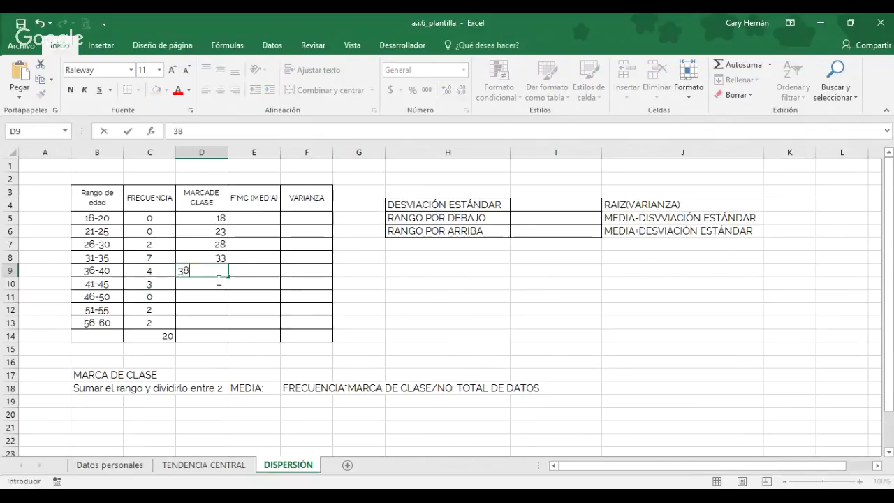
{"action": "key", "text": "Return"}
{"action": "type", "text": "43"}
{"action": "key", "text": "Return"}
{"action": "type", "text": "48"}
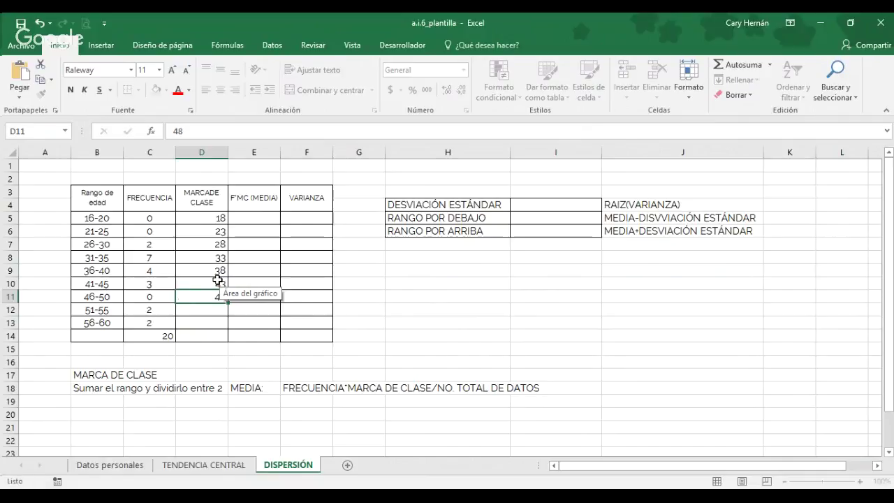
{"action": "key", "text": "Return"}
{"action": "type", "text": "53"}
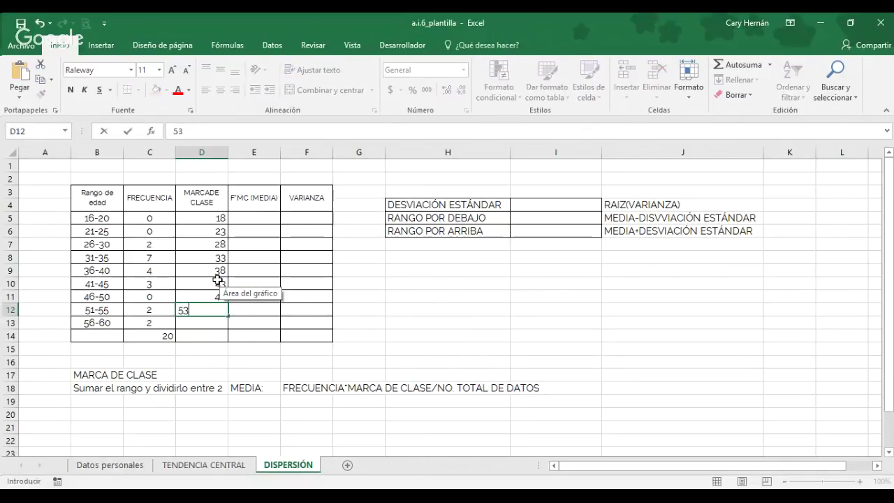
{"action": "key", "text": "Return"}
{"action": "type", "text": "58"}
{"action": "key", "text": "Return"}
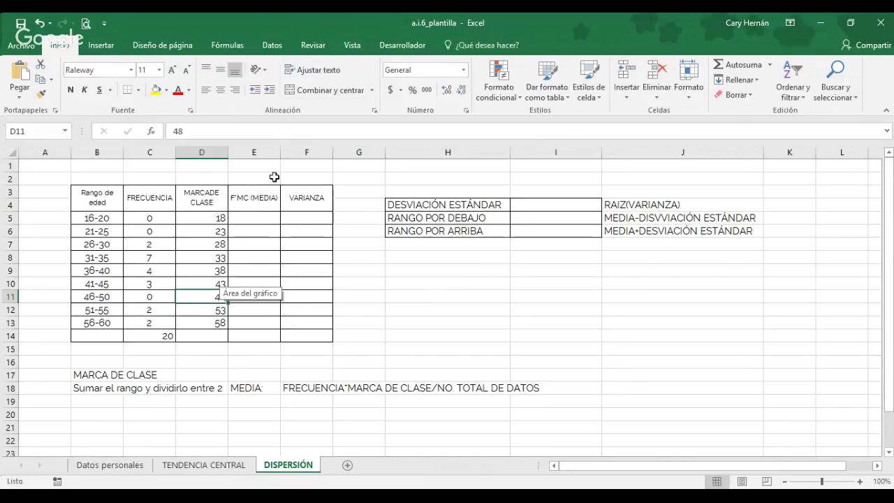
Multiply the frequency by the class mark for the 16-20 range with the formula =C5*D5 in E5
{"action": "left_click", "coordinate": [261, 220]}
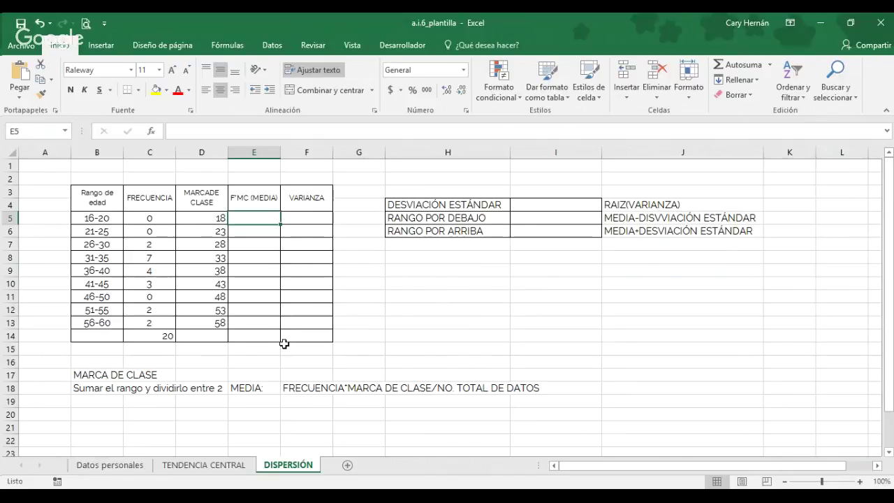
{"action": "key", "text": "Left"}
{"action": "key", "text": "Left"}
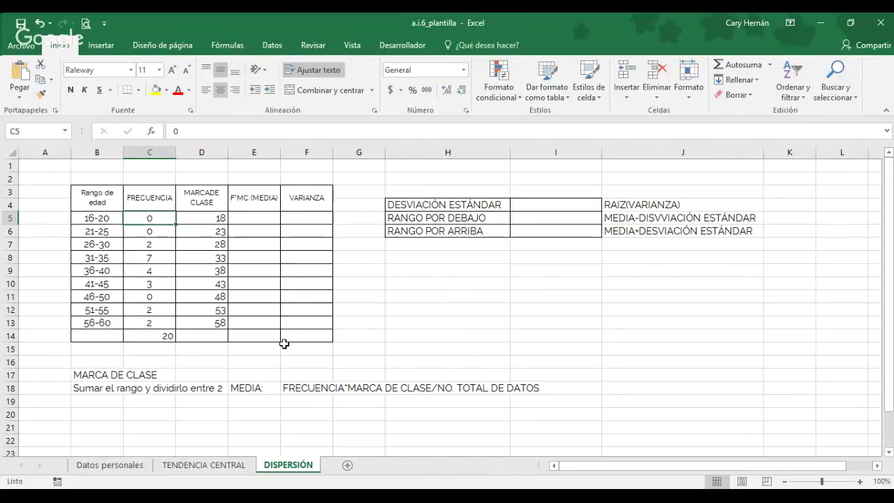
{"action": "key", "text": "Right"}
{"action": "key", "text": "Right"}
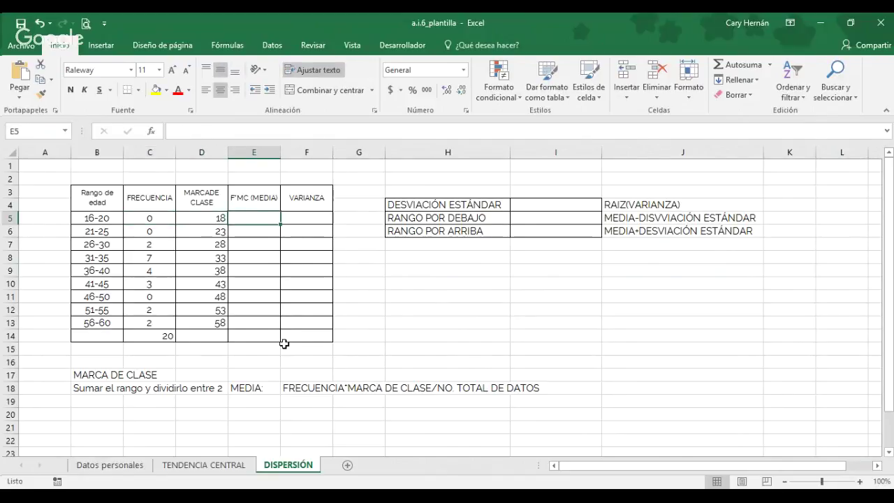
{"action": "type", "text": "="}
{"action": "key", "text": "Left"}
{"action": "key", "text": "Left"}
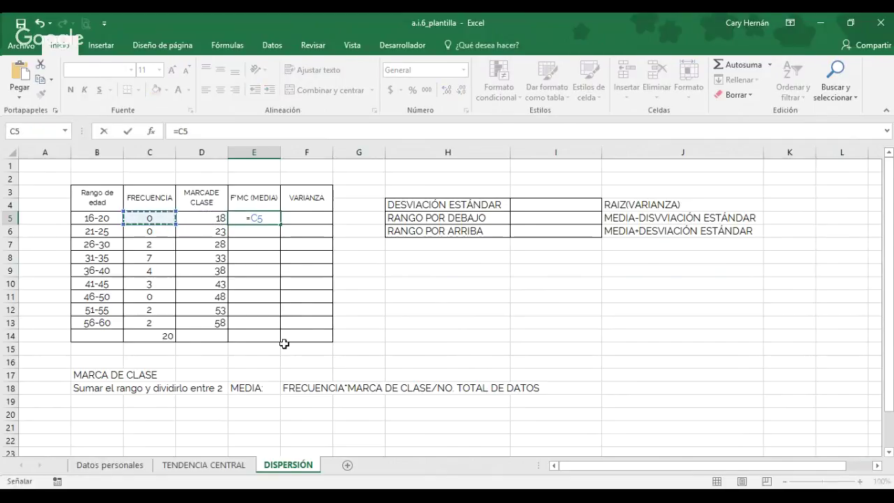
{"action": "type", "text": "*"}
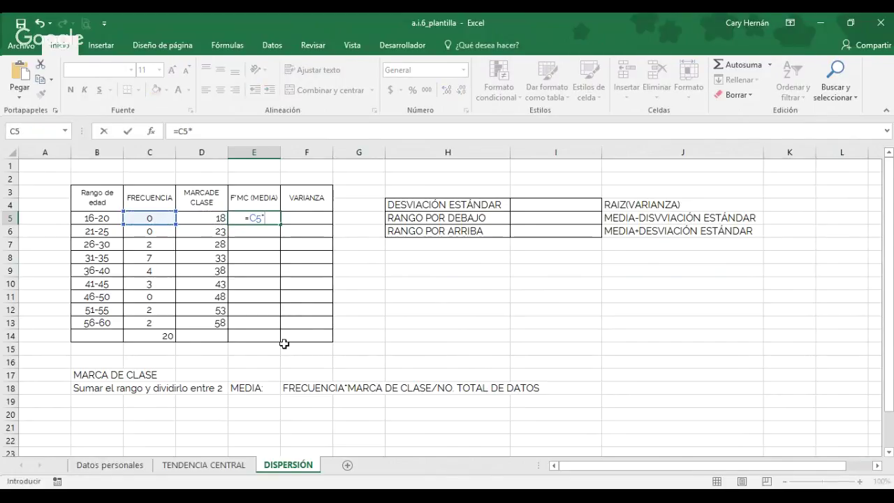
{"action": "key", "text": "Right"}
{"action": "key", "text": "Left"}
{"action": "key", "text": "Left"}
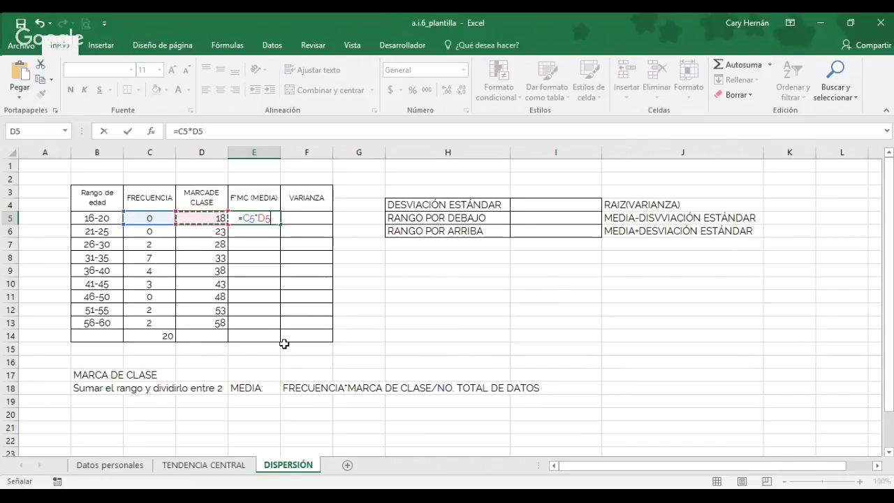
{"action": "key", "text": "Return"}
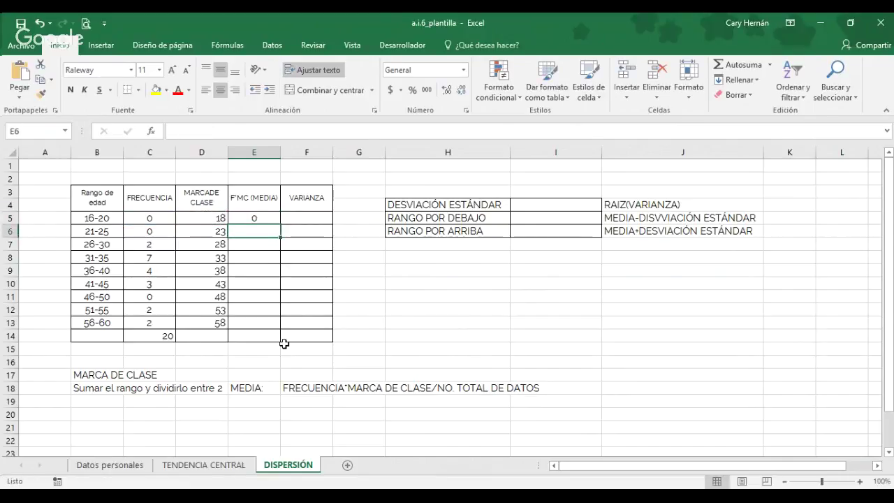
Check the formula in E5 and multiply frequency by class mark for the 21-25 range with =C6*D6 in E6
{"action": "double_click", "coordinate": [259, 221]}
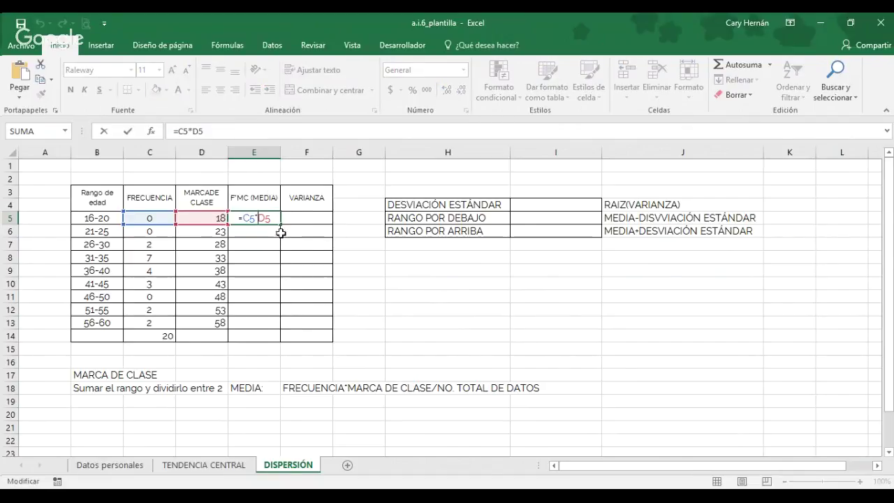
{"action": "key", "text": "Return"}
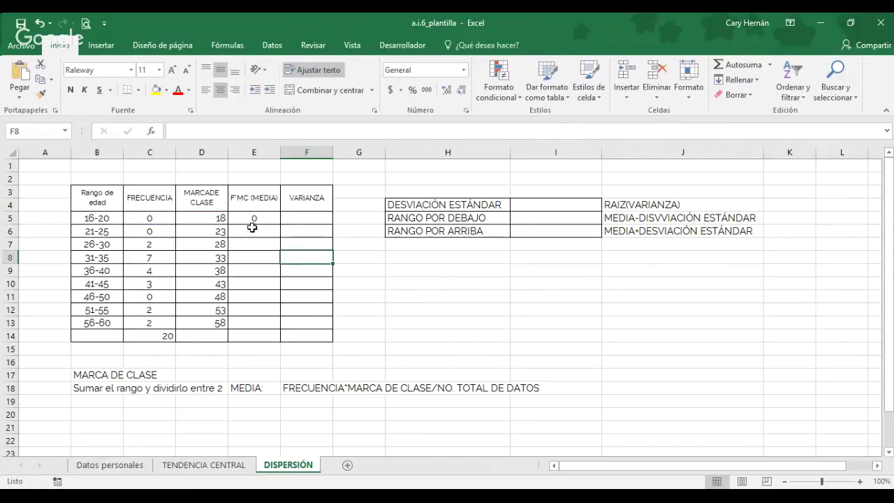
{"action": "type", "text": "="}
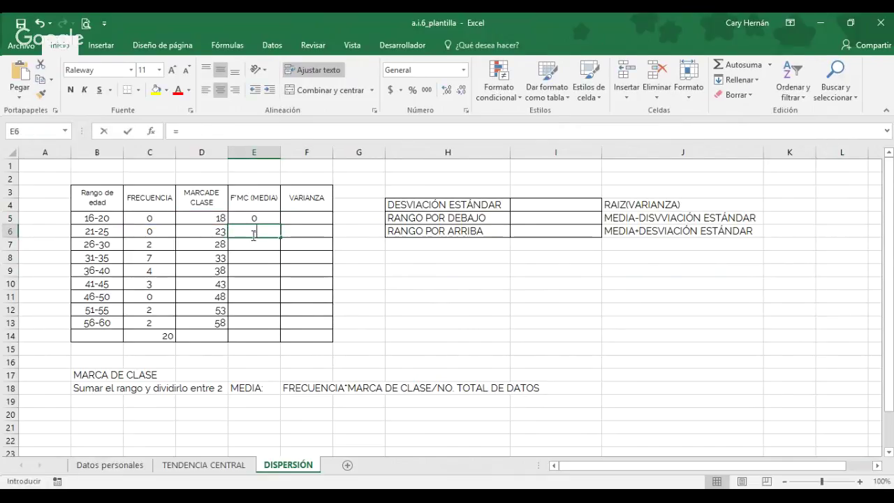
{"action": "key", "text": "Left"}
{"action": "key", "text": "Left"}
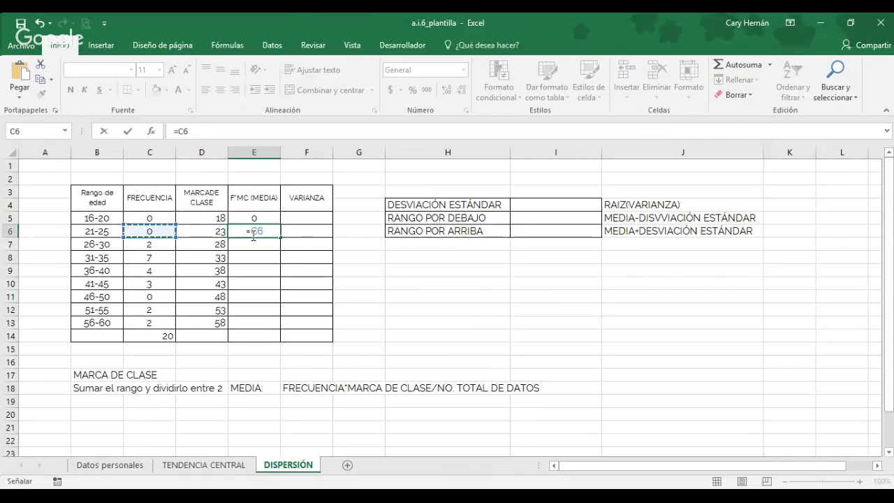
{"action": "type", "text": "*"}
{"action": "key", "text": "Right"}
{"action": "key", "text": "Left"}
{"action": "key", "text": "Left"}
{"action": "key", "text": "Return"}
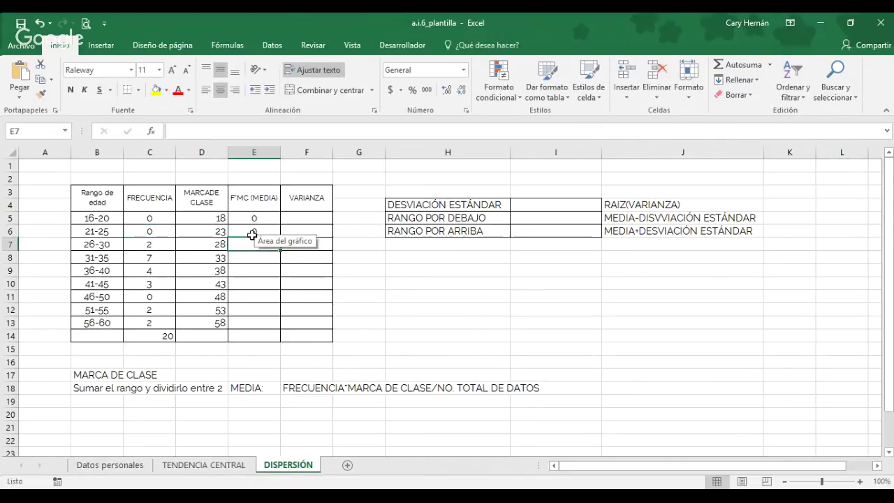
Multiply the frequency by the class mark for the 26-30 range with the formula =C7*D7 in E7
{"action": "type", "text": "="}
{"action": "key", "text": "Left"}
{"action": "key", "text": "Left"}
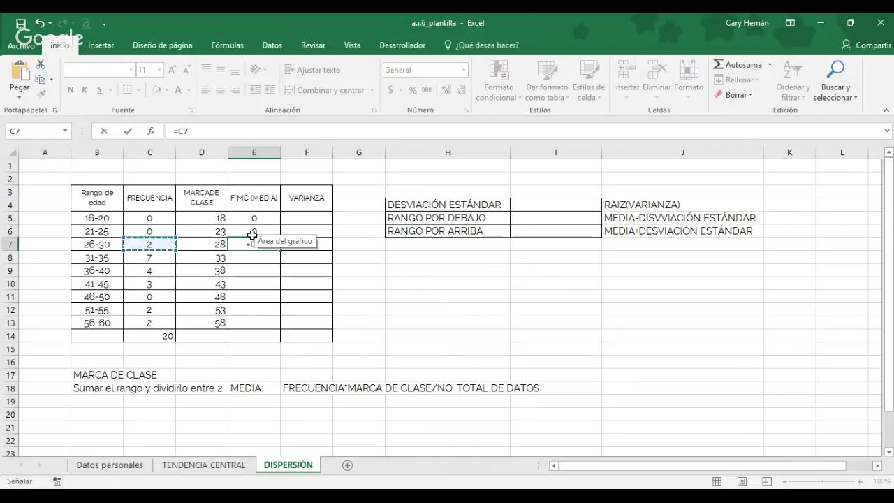
{"action": "type", "text": "*"}
{"action": "key", "text": "Right"}
{"action": "key", "text": "Left"}
{"action": "key", "text": "Left"}
{"action": "key", "text": "Return"}
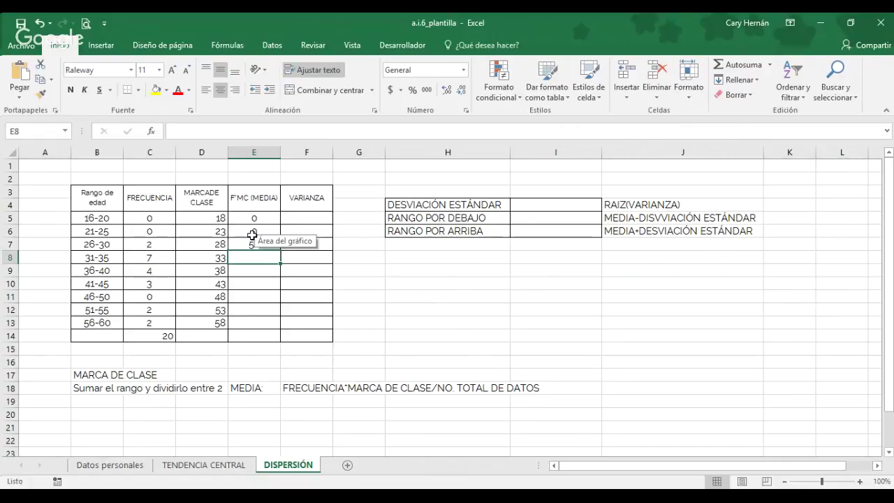
{"action": "left_click", "coordinate": [534, 300]}
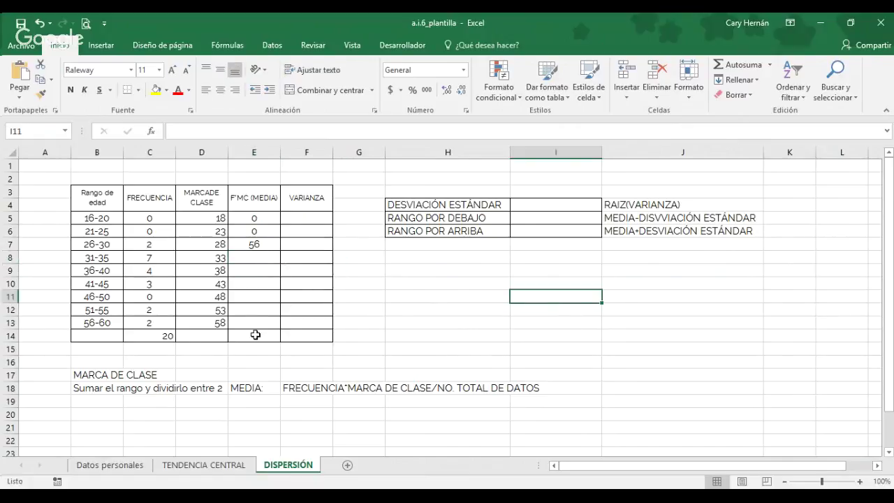
{"action": "left_click", "coordinate": [259, 261]}
{"action": "double_click", "coordinate": [266, 246]}
{"action": "left_click_drag", "start_coordinate": [239, 245], "coordinate": [278, 253]}
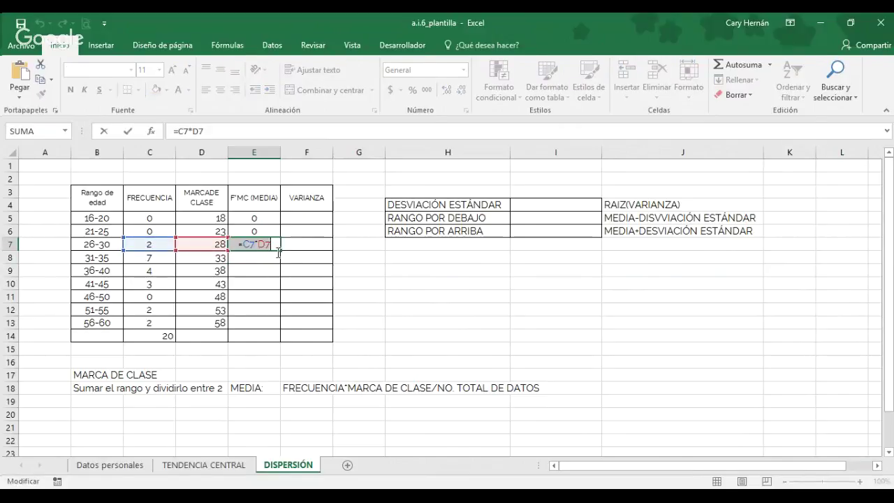
{"action": "type", "text": "="}
{"action": "left_click", "coordinate": [260, 264]}
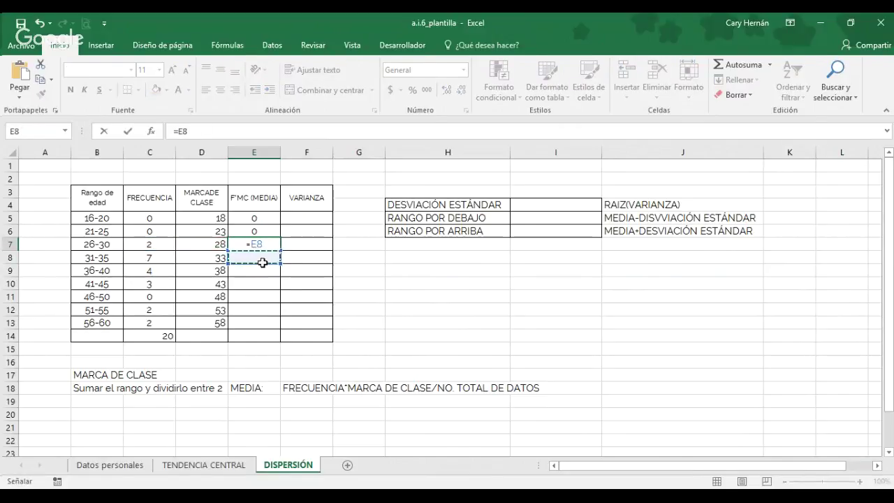
{"action": "key", "text": "Escape"}
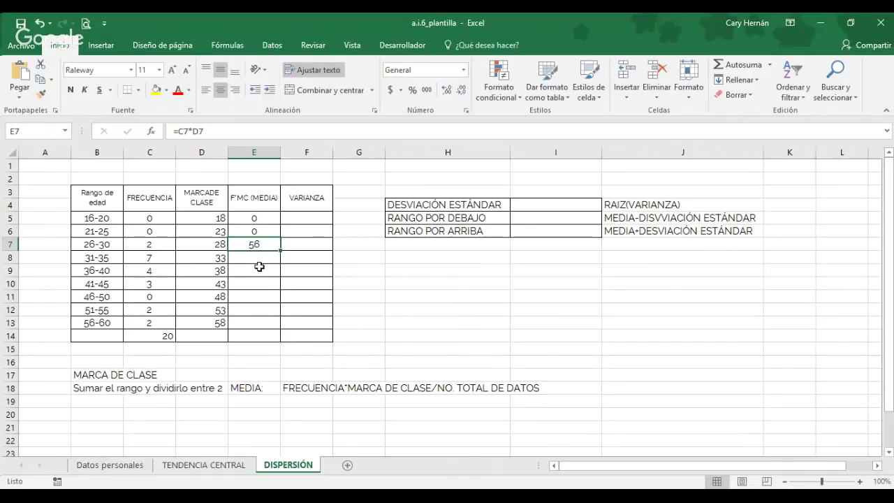
{"action": "key", "text": "ctrl+Down"}
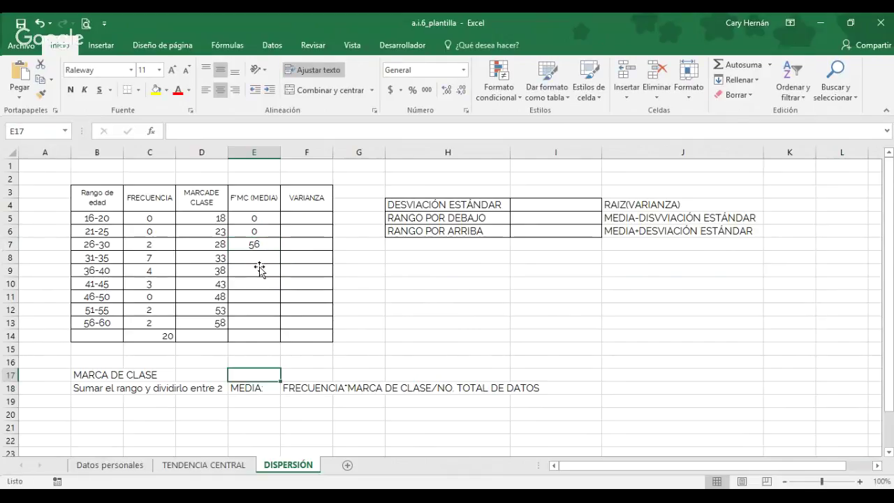
Multiply the frequency by the class mark for the 31-35 range with the formula =C8*D8 in E8
{"action": "left_click", "coordinate": [258, 261]}
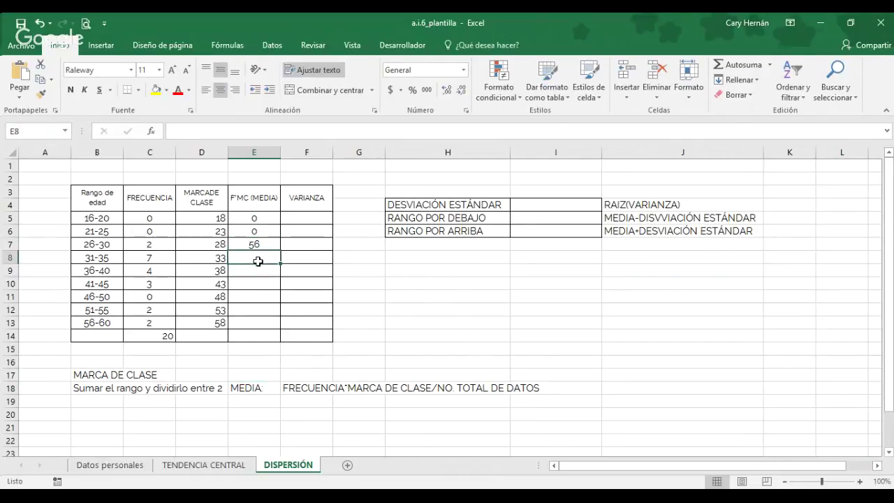
{"action": "type", "text": "="}
{"action": "key", "text": "Left"}
{"action": "key", "text": "Left"}
{"action": "type", "text": "*"}
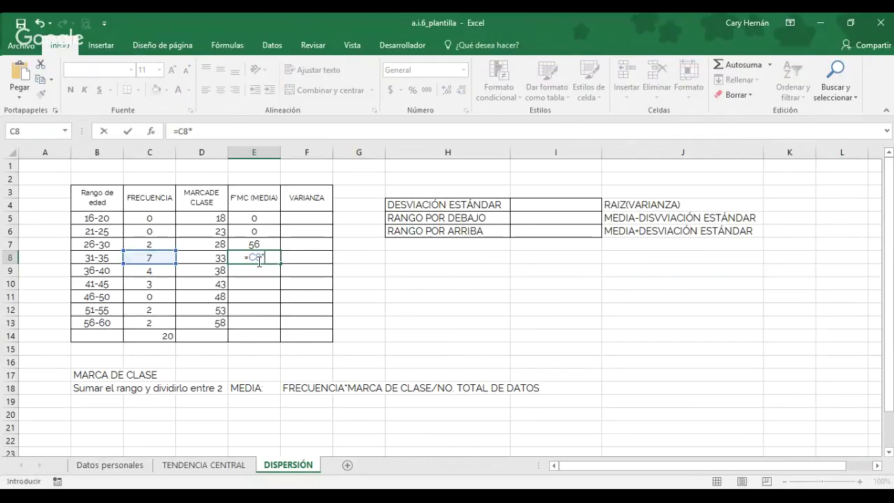
{"action": "key", "text": "BackSpace"}
{"action": "key", "text": "Left"}
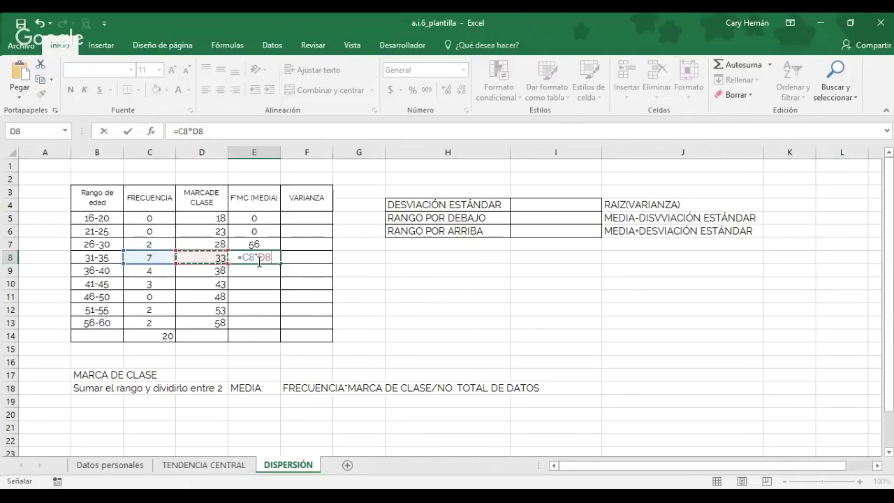
{"action": "key", "text": "Return"}
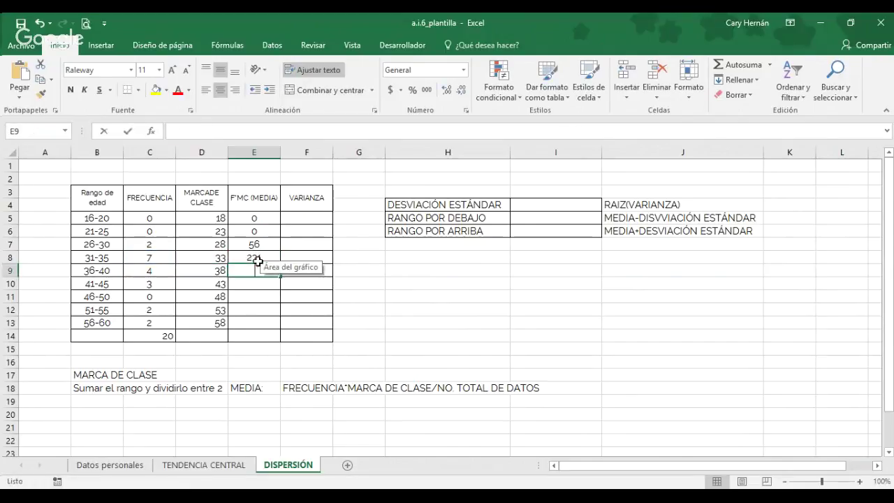
Multiply the frequency by the class mark for the 36-40 range in E9
{"action": "type", "text": "="}
{"action": "key", "text": "Left"}
{"action": "key", "text": "Left"}
{"action": "type", "text": "*"}
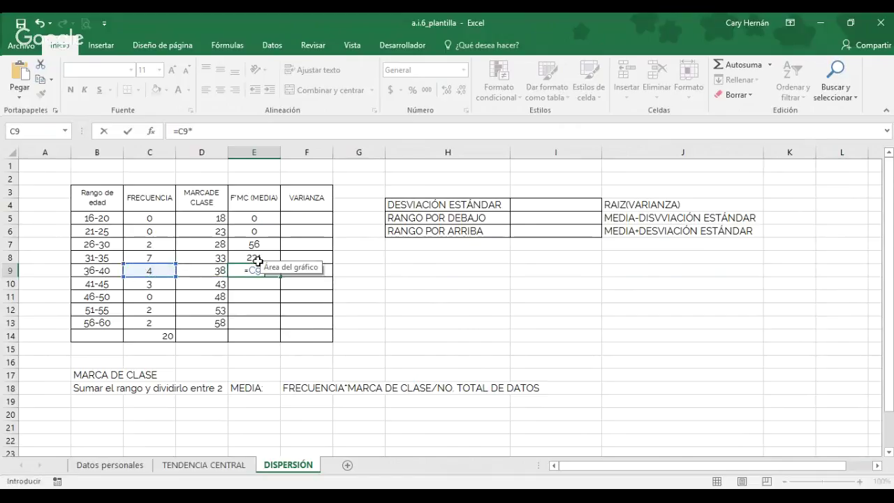
{"action": "key", "text": "Right"}
{"action": "key", "text": "Left"}
{"action": "key", "text": "Left"}
{"action": "type", "text": ")"}
{"action": "key", "text": "Return"}
{"action": "key", "text": "Return"}
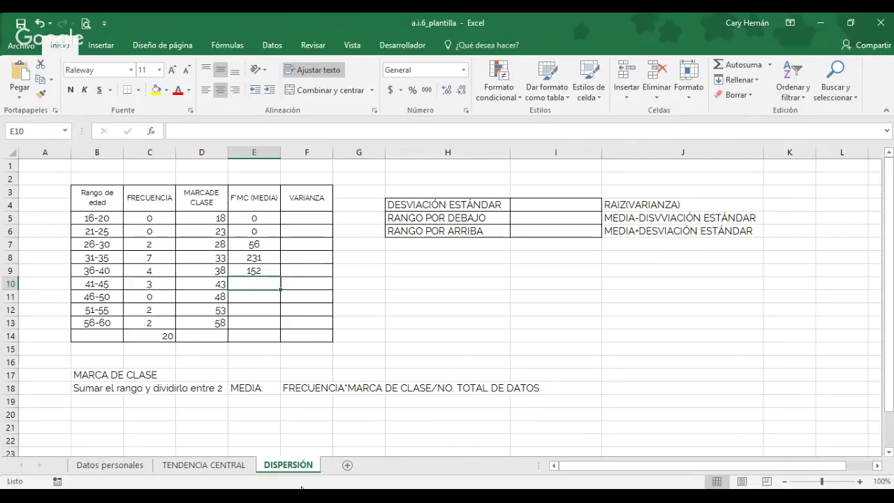
Enter the variance formula =C5*D5-E5 for the 16-20 range in F5
{"action": "left_click", "coordinate": [294, 223]}
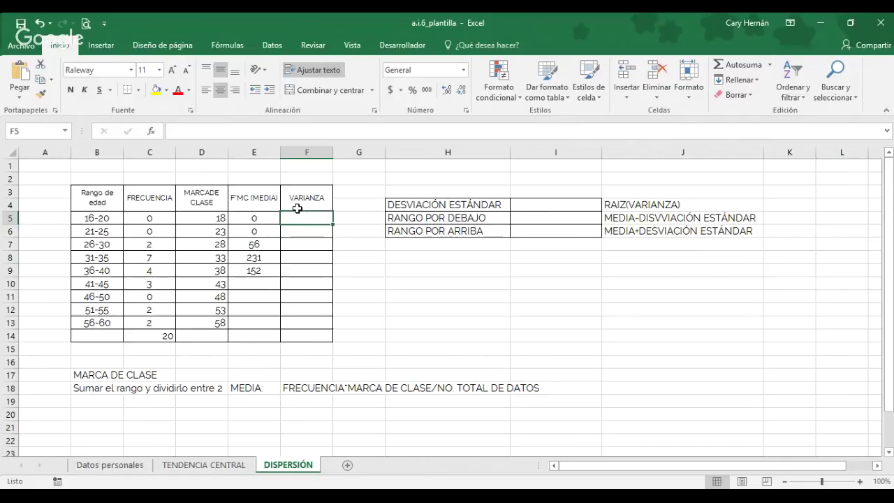
{"action": "type", "text": "="}
{"action": "key", "text": "Left"}
{"action": "key", "text": "Left"}
{"action": "key", "text": "Left"}
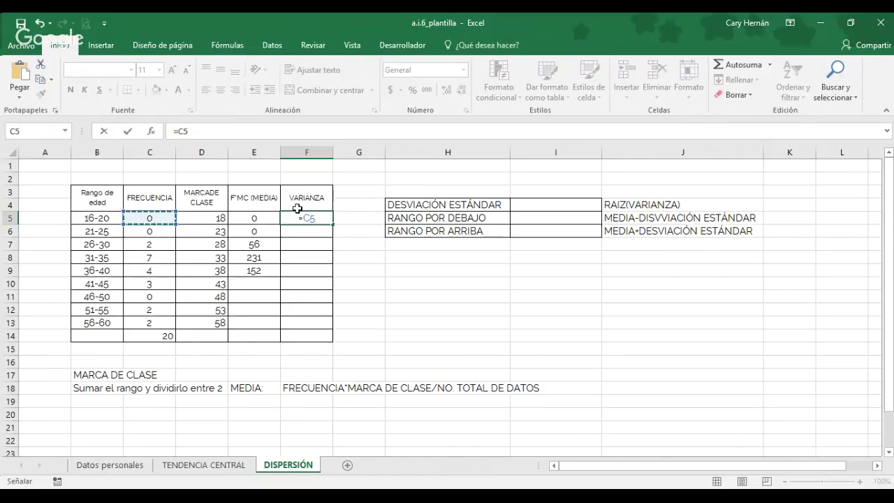
{"action": "type", "text": "*"}
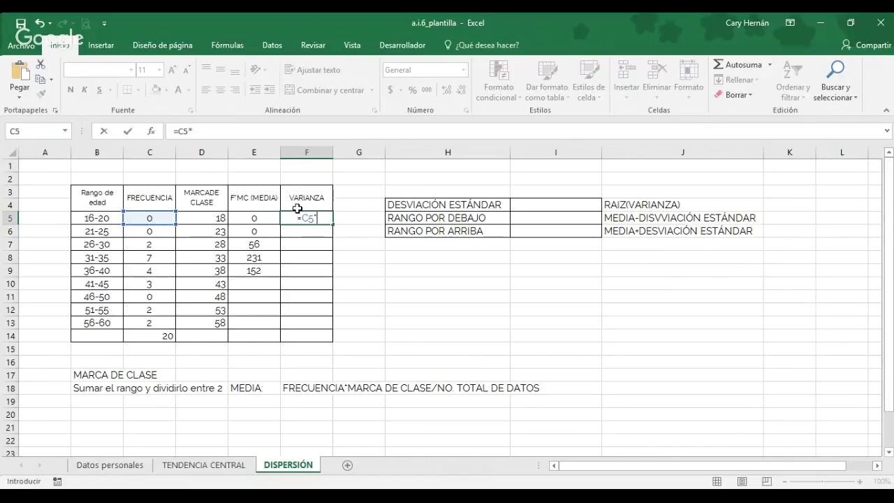
{"action": "key", "text": "Left"}
{"action": "key", "text": "Left"}
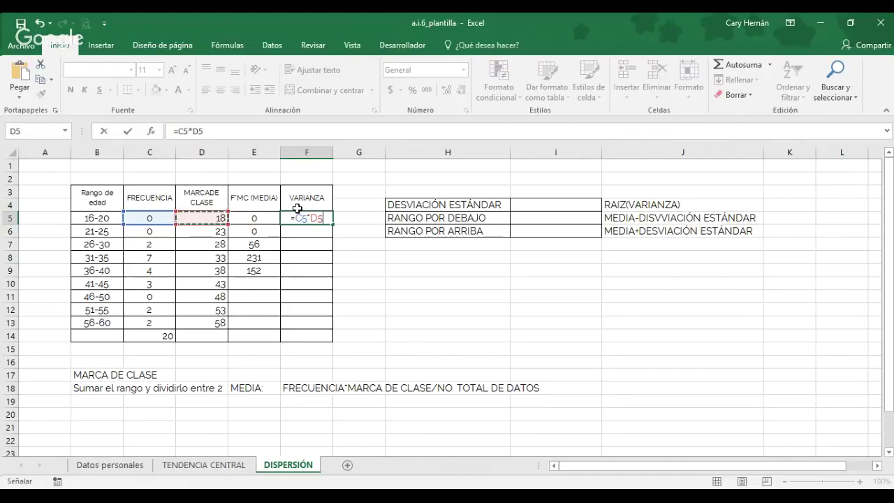
{"action": "type", "text": "-"}
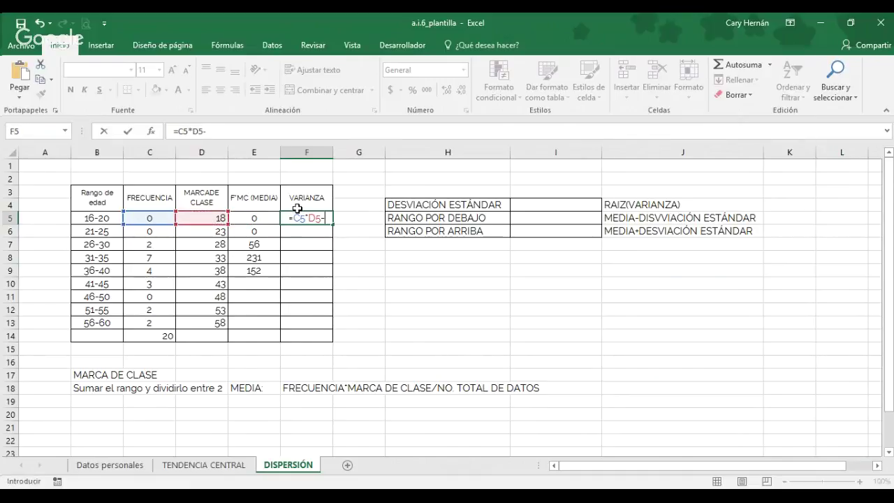
{"action": "key", "text": "Left"}
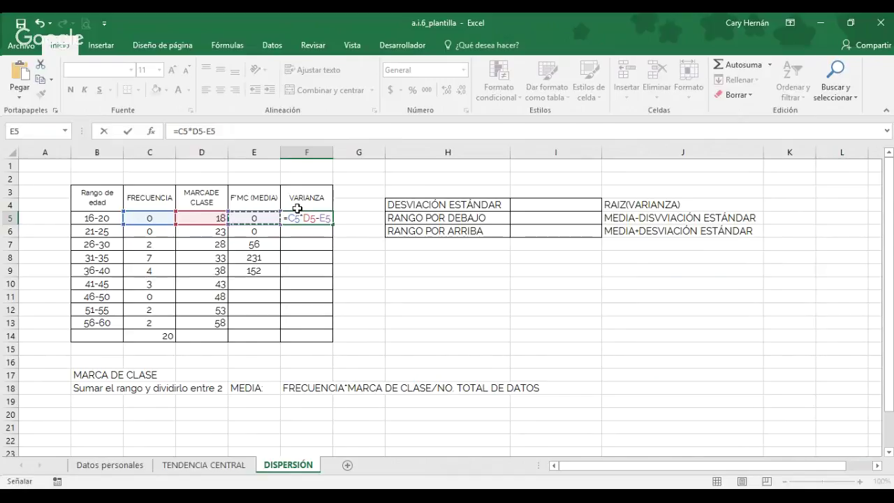
{"action": "key", "text": "Return"}
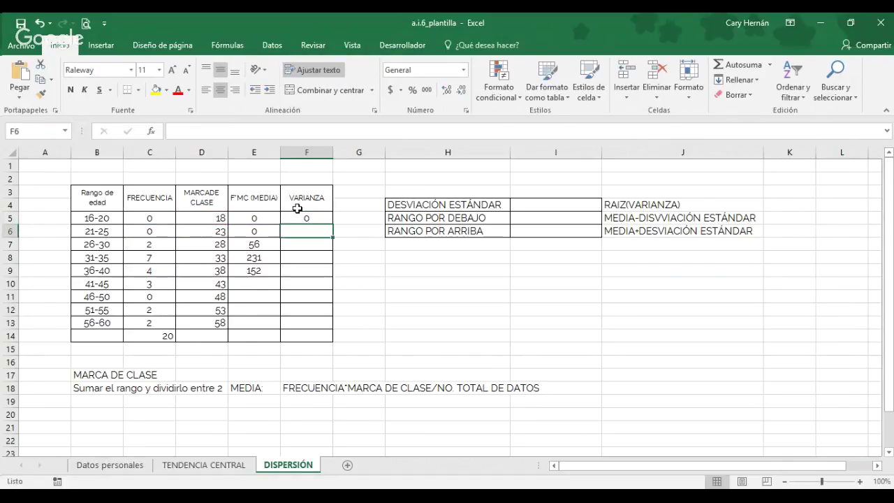
Enter the variance formula =C6*D6-E6^2, with the squared term, for the 21-25 range in F6
{"action": "type", "text": "="}
{"action": "key", "text": "Left"}
{"action": "key", "text": "Left"}
{"action": "key", "text": "Left"}
{"action": "type", "text": "*"}
{"action": "key", "text": "Right"}
{"action": "key", "text": "Left"}
{"action": "key", "text": "Left"}
{"action": "key", "text": "Left"}
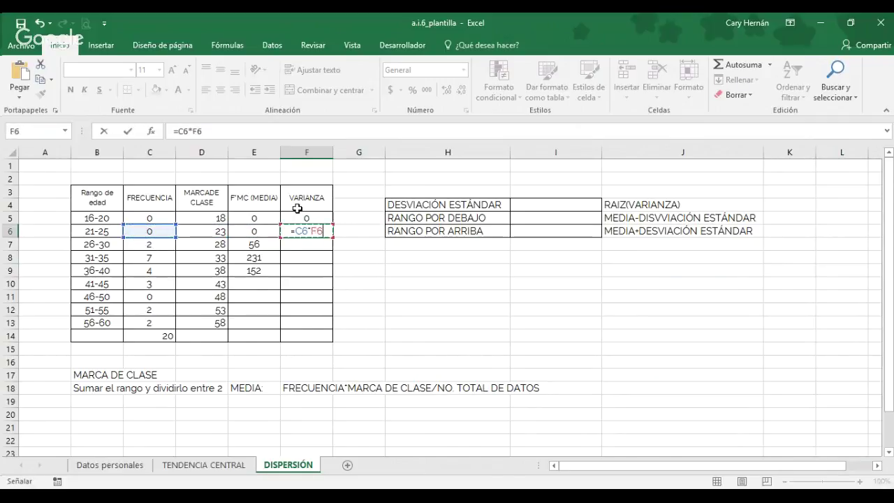
{"action": "type", "text": "-"}
{"action": "key", "text": "Right"}
{"action": "key", "text": "Down"}
{"action": "key", "text": "Up"}
{"action": "key", "text": "Left"}
{"action": "key", "text": "Left"}
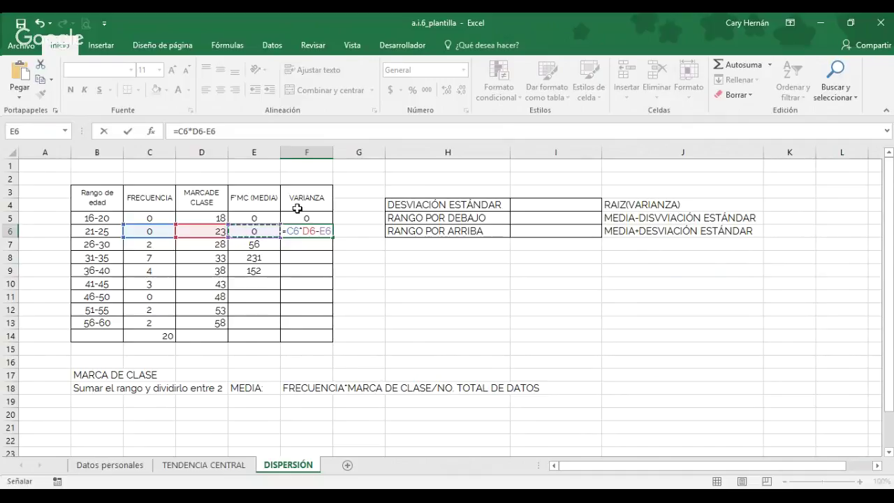
{"action": "type", "text": "^2"}
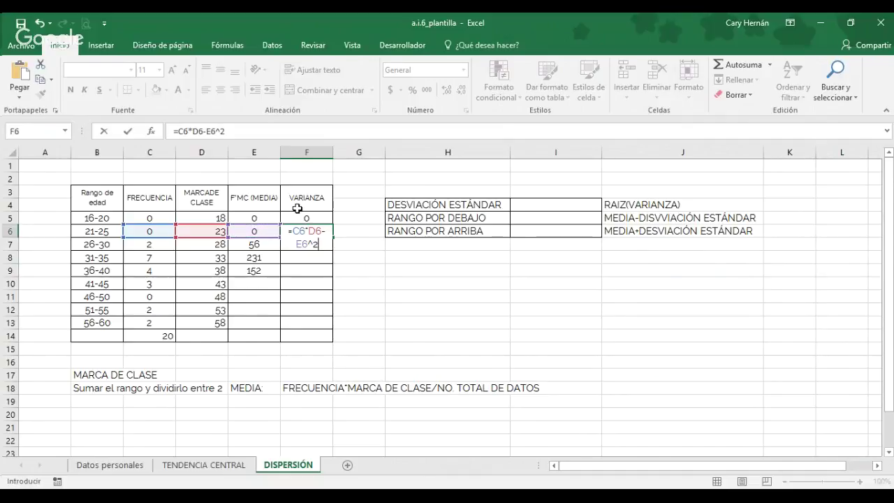
{"action": "left_click", "coordinate": [310, 244]}
{"action": "key", "text": "Return"}
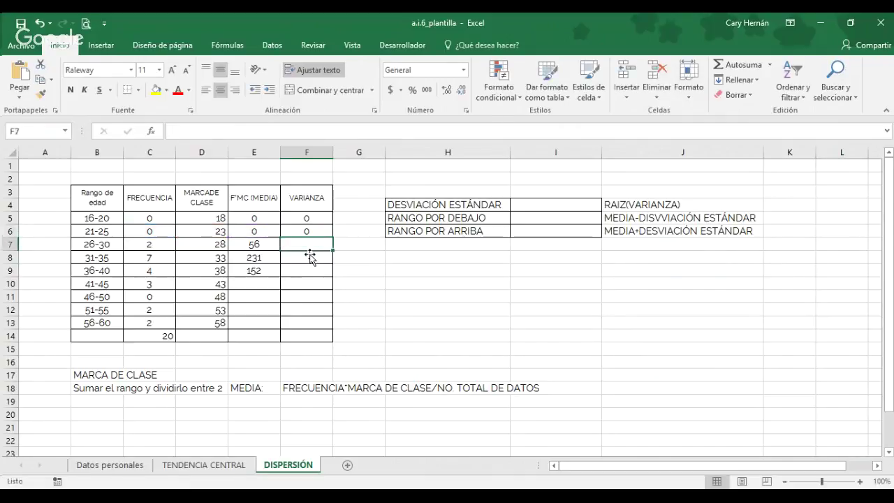
Try the variance formula =C7*D7-E7^2 for the 26-30 range in F7, and clear the cell
{"action": "type", "text": "="}
{"action": "key", "text": "Left"}
{"action": "key", "text": "Left"}
{"action": "key", "text": "Left"}
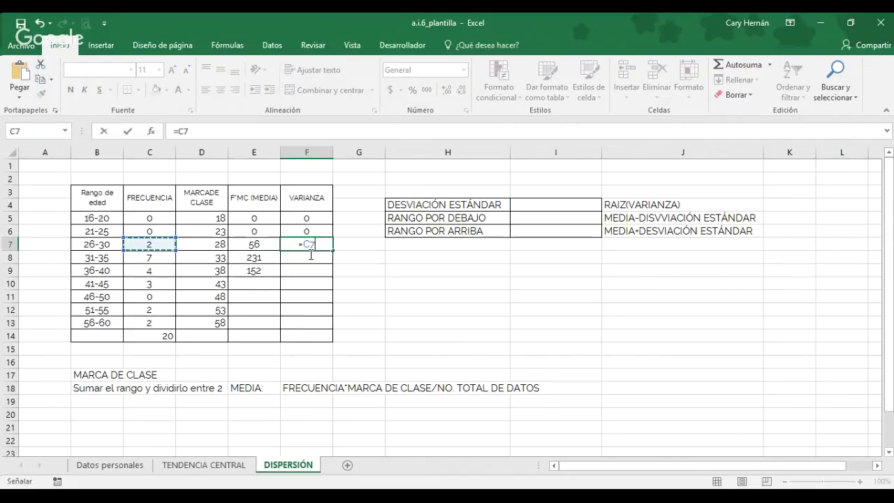
{"action": "type", "text": "*"}
{"action": "key", "text": "Right"}
{"action": "key", "text": "Left"}
{"action": "key", "text": "Left"}
{"action": "key", "text": "Left"}
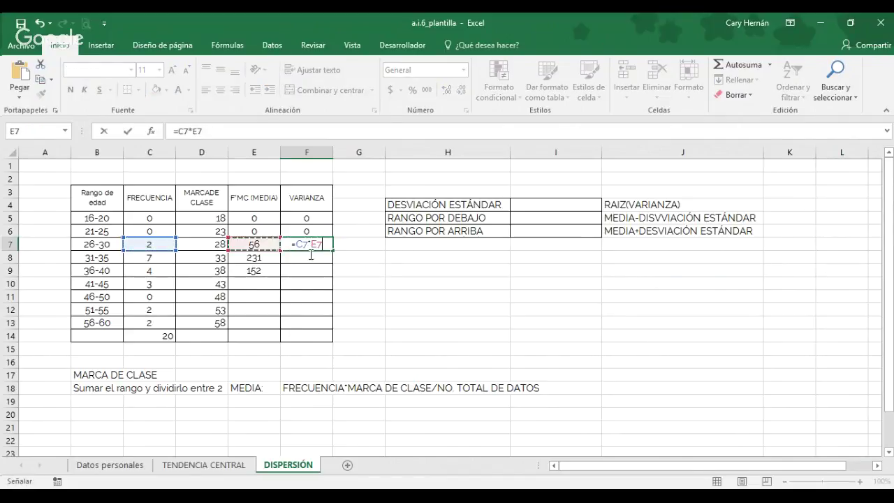
{"action": "type", "text": "-"}
{"action": "key", "text": "Left"}
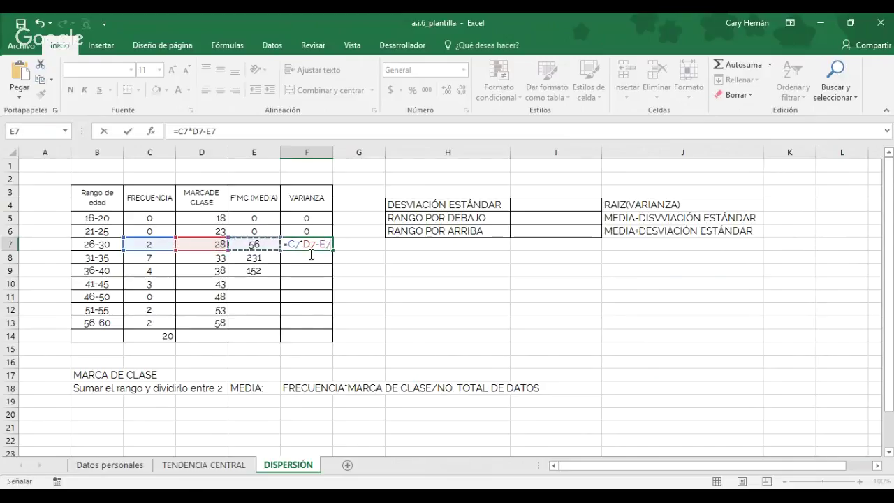
{"action": "type", "text": "["}
{"action": "key", "text": "BackSpace"}
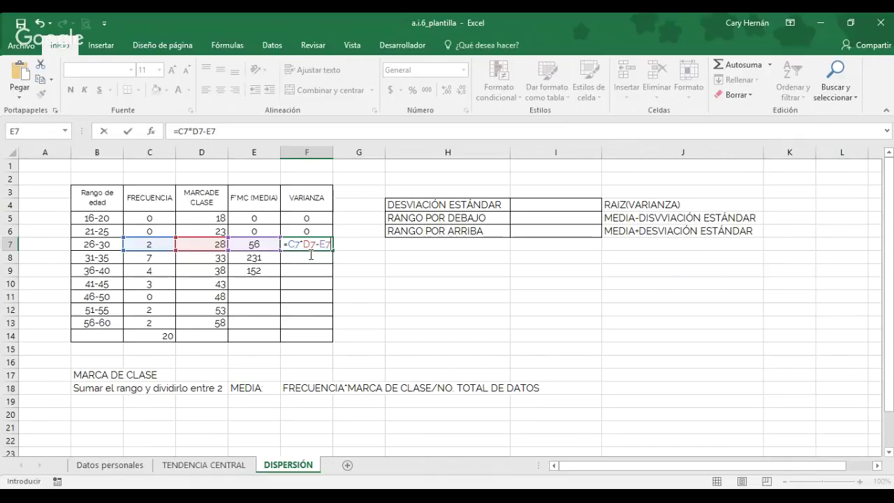
{"action": "type", "text": "^2"}
{"action": "key", "text": "Return"}
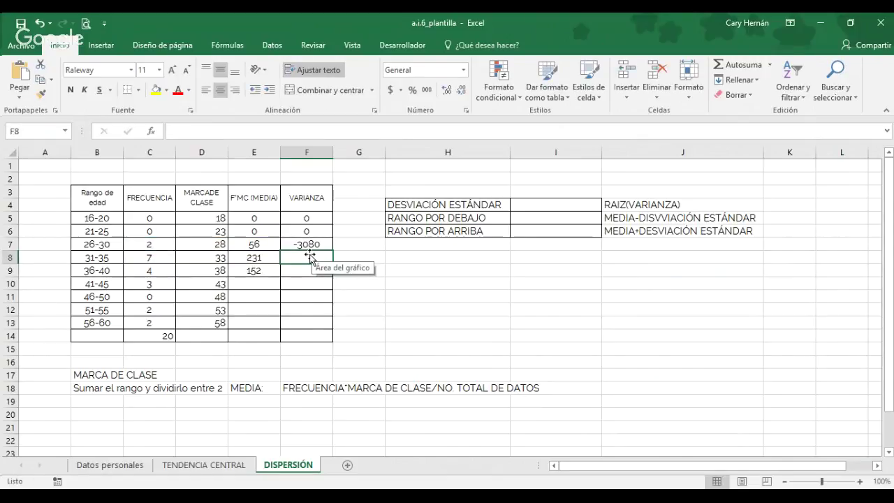
{"action": "left_click", "coordinate": [309, 245]}
{"action": "key", "text": "Delete"}
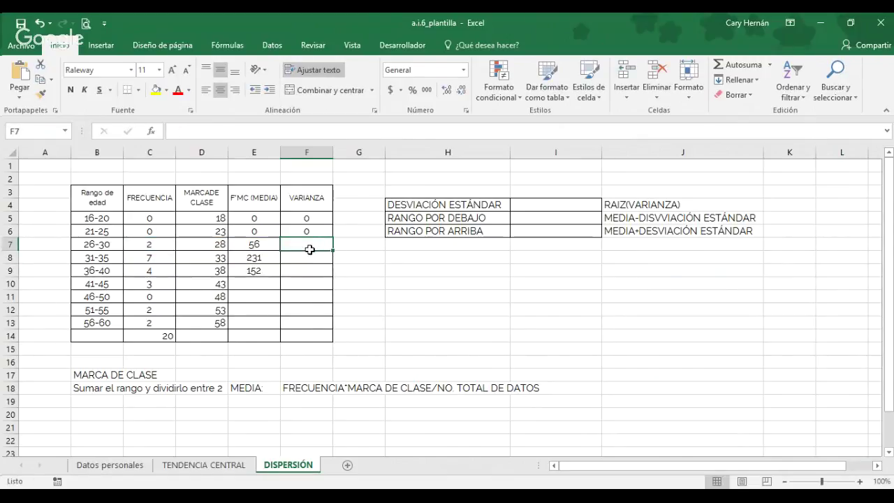
Try the squared-mean variance formula =C7*D7-E7^2 in F7 for the 26-30 age range
{"action": "type", "text": "="}
{"action": "key", "text": "Left"}
{"action": "key", "text": "Left"}
{"action": "key", "text": "Left"}
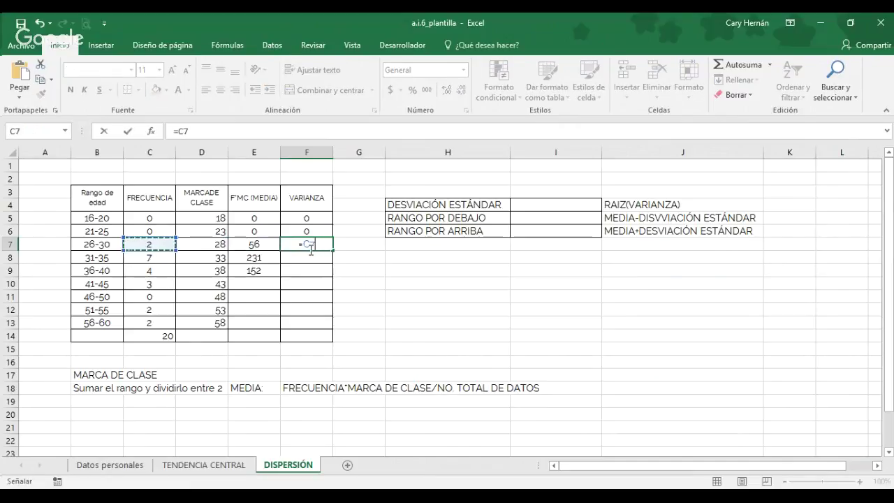
{"action": "type", "text": "*"}
{"action": "key", "text": "Left"}
{"action": "key", "text": "Left"}
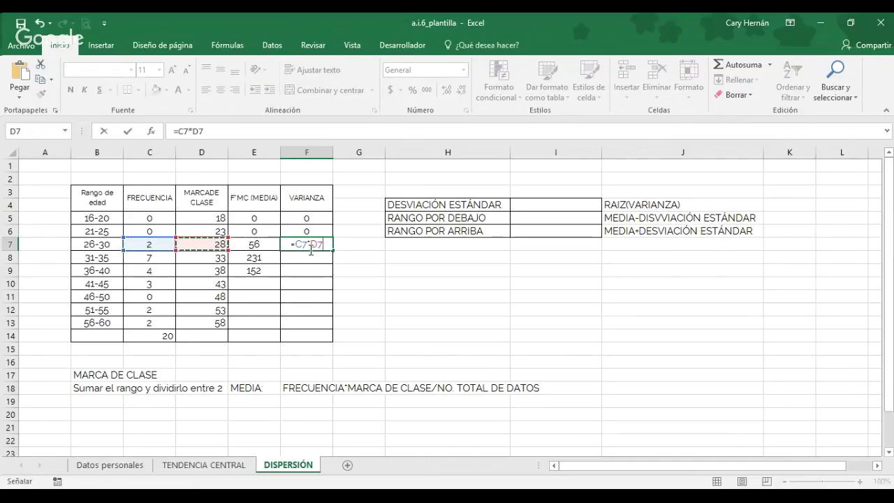
{"action": "type", "text": "-"}
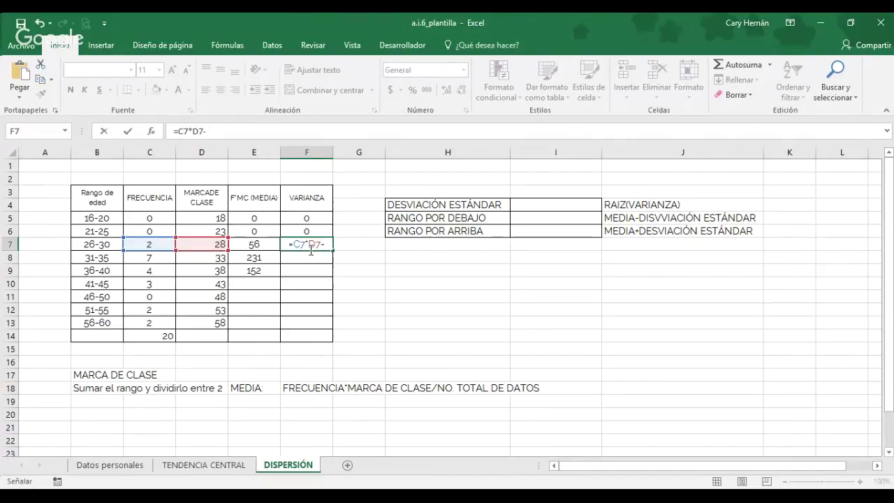
{"action": "key", "text": "Left"}
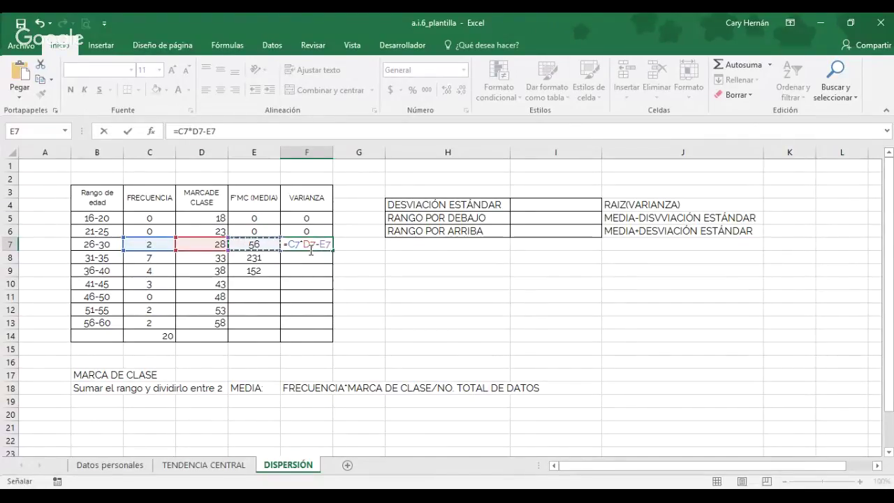
{"action": "type", "text": "^2"}
{"action": "key", "text": "Return"}
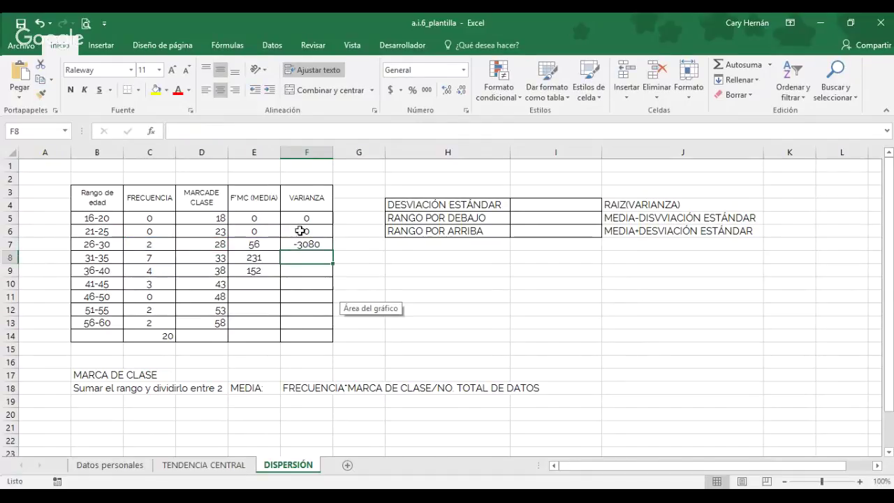
{"action": "left_click", "coordinate": [300, 245]}
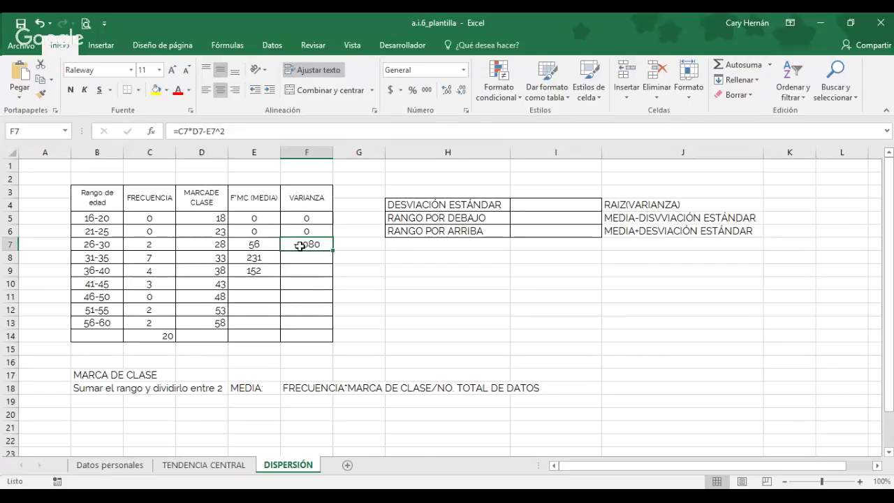
Try the variance formula =C8*D8-E8^2 in F8 for the 31-35 age range
{"action": "left_click", "coordinate": [301, 258]}
{"action": "type", "text": "="}
{"action": "key", "text": "Left"}
{"action": "key", "text": "Left"}
{"action": "key", "text": "Left"}
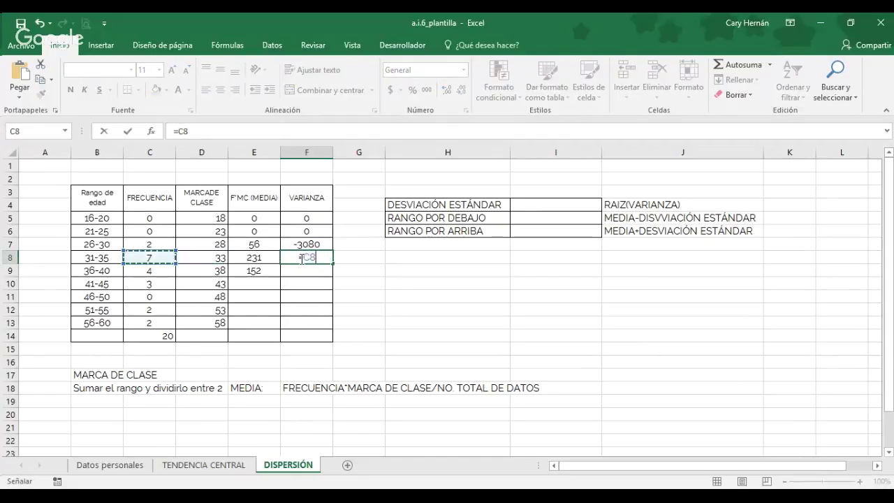
{"action": "type", "text": "*"}
{"action": "key", "text": "Right"}
{"action": "key", "text": "Left"}
{"action": "key", "text": "Left"}
{"action": "key", "text": "Left"}
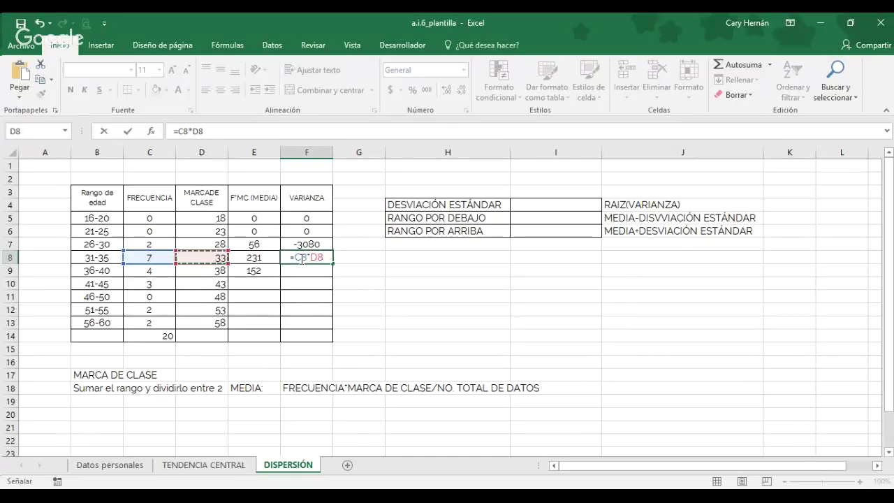
{"action": "type", "text": "-"}
{"action": "key", "text": "Left"}
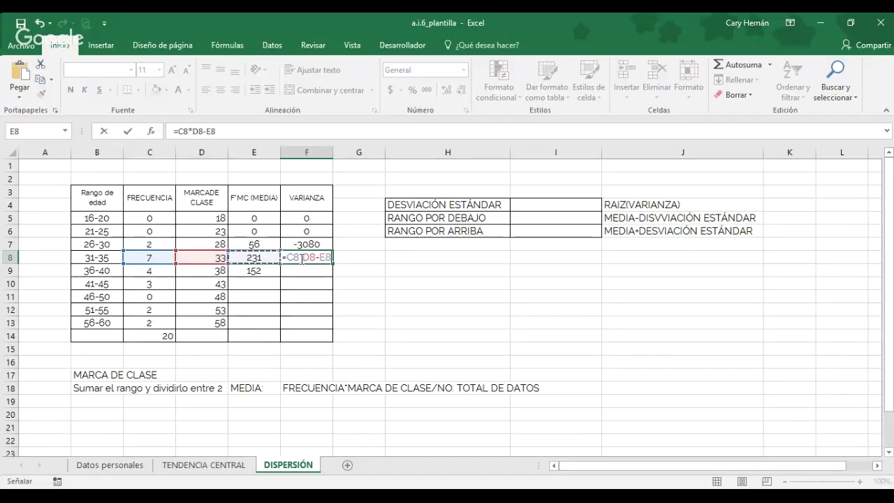
{"action": "type", "text": "^2"}
{"action": "key", "text": "Return"}
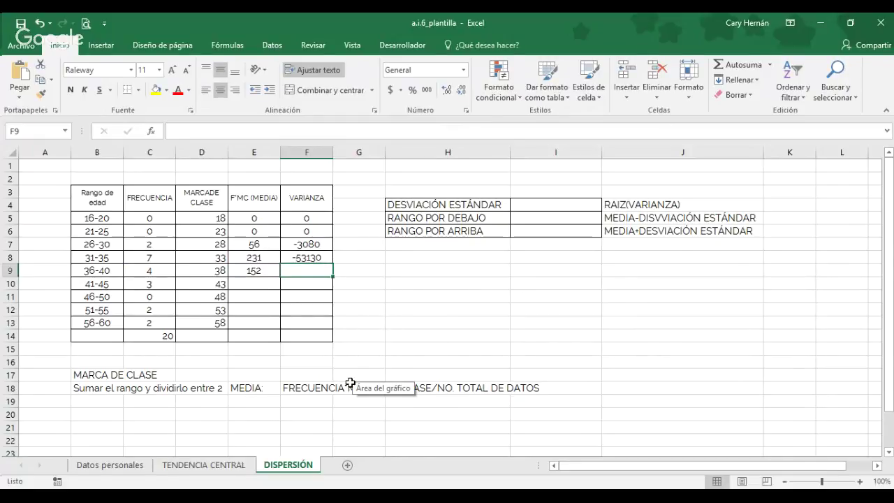
Check the variance formula in F5, and clear the variance cells F7 and F8
{"action": "double_click", "coordinate": [305, 222]}
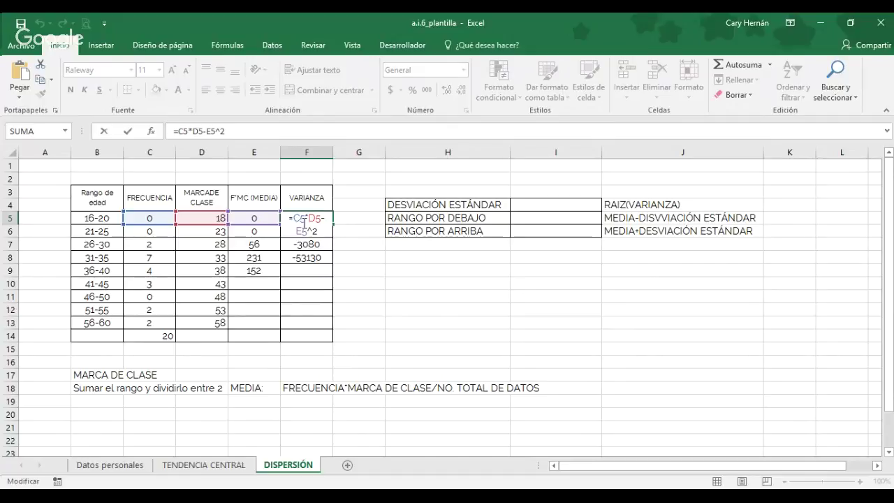
{"action": "left_click", "coordinate": [318, 249]}
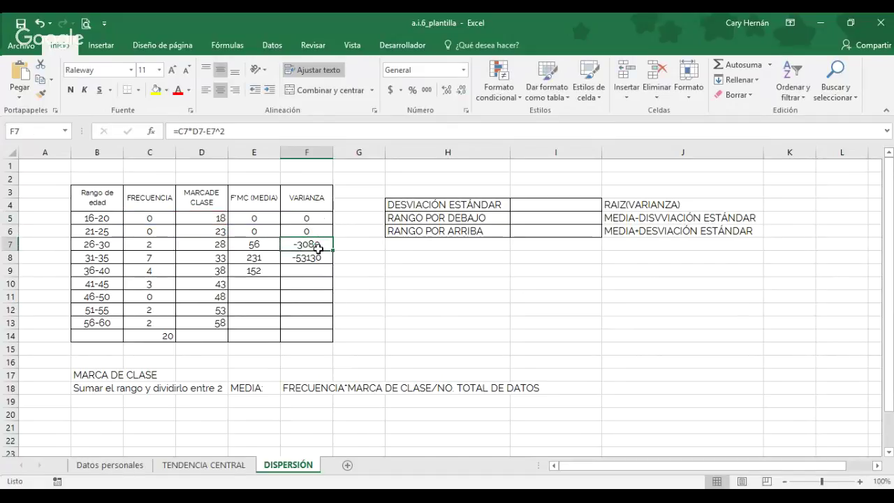
{"action": "key", "text": "Delete"}
{"action": "key", "text": "Down"}
{"action": "key", "text": "Delete"}
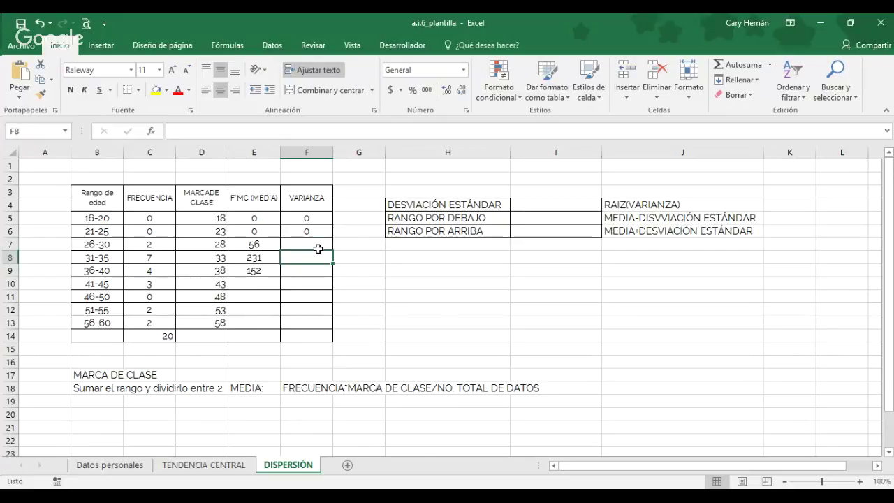
{"action": "double_click", "coordinate": [308, 222]}
{"action": "left_click_drag", "start_coordinate": [225, 131], "coordinate": [149, 138]}
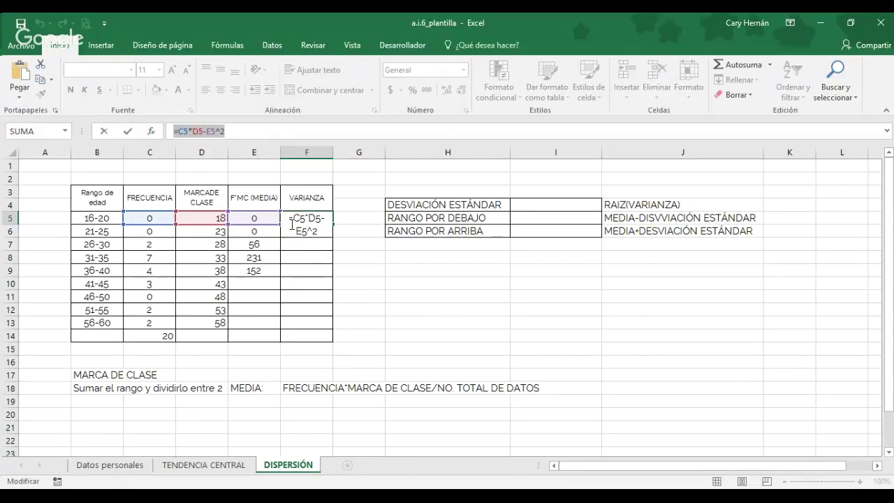
{"action": "left_click", "coordinate": [359, 271]}
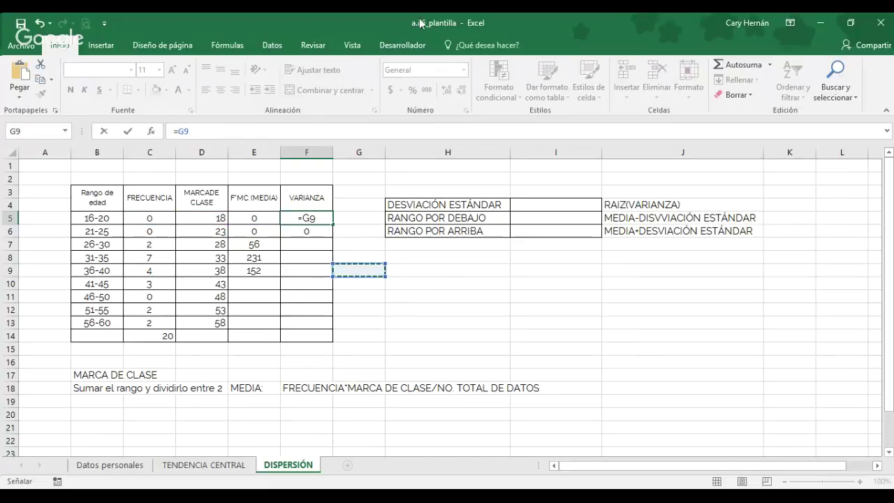
{"action": "key", "text": "Escape"}
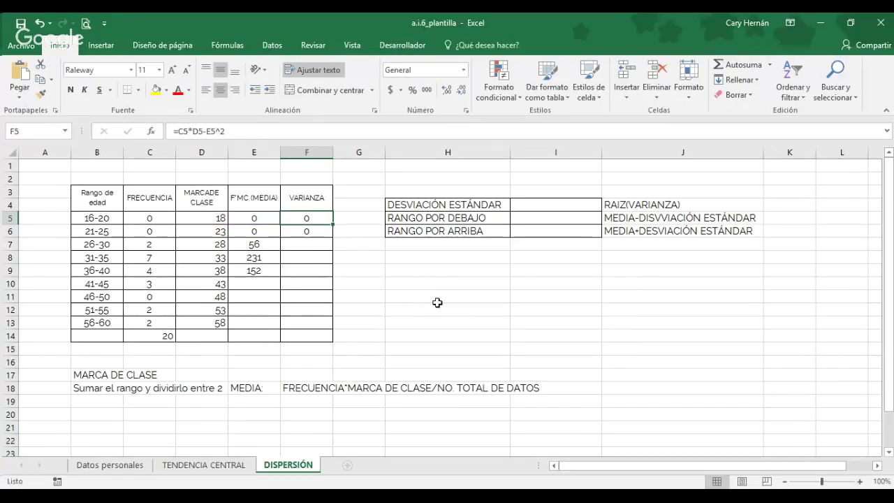
Insert an equation box at H10 containing the variance expression f*MC-media)^2
{"action": "left_click", "coordinate": [427, 282]}
{"action": "left_click", "coordinate": [98, 46]}
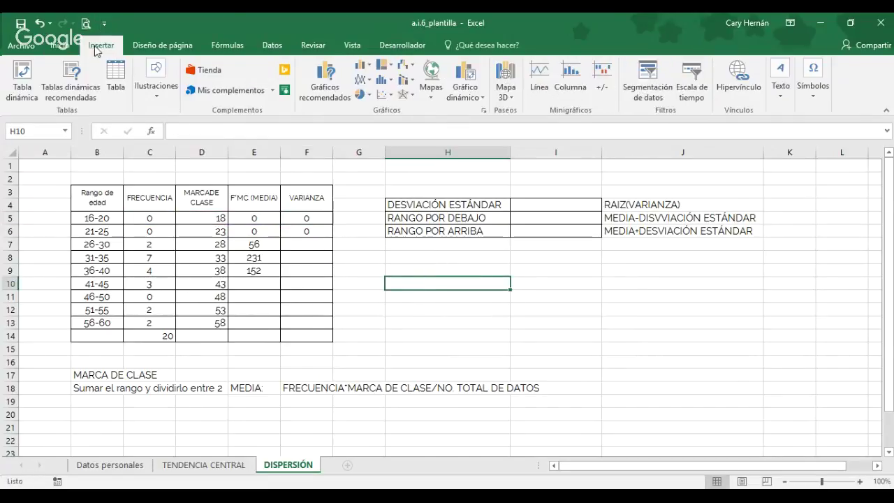
{"action": "left_click", "coordinate": [812, 103]}
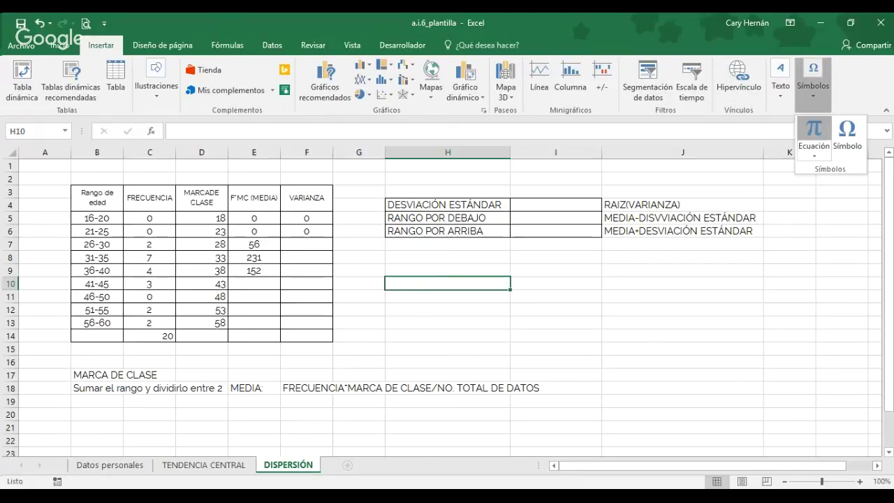
{"action": "left_click", "coordinate": [813, 134]}
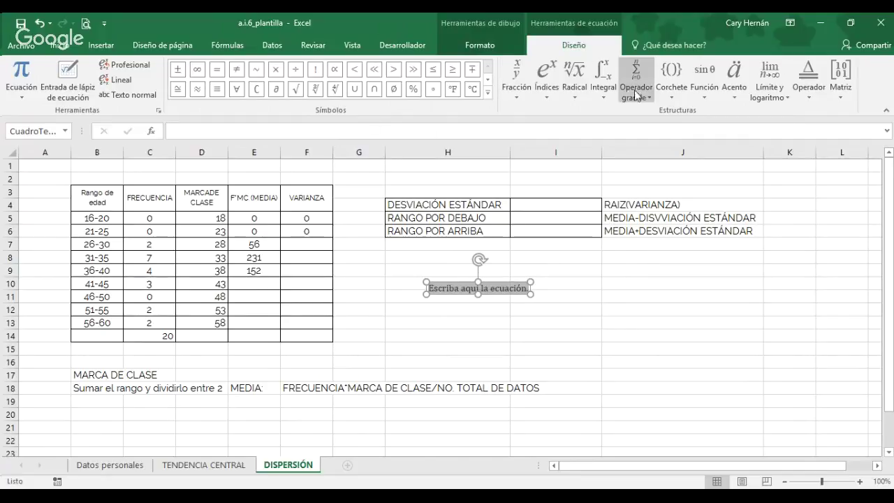
{"action": "left_click", "coordinate": [493, 294]}
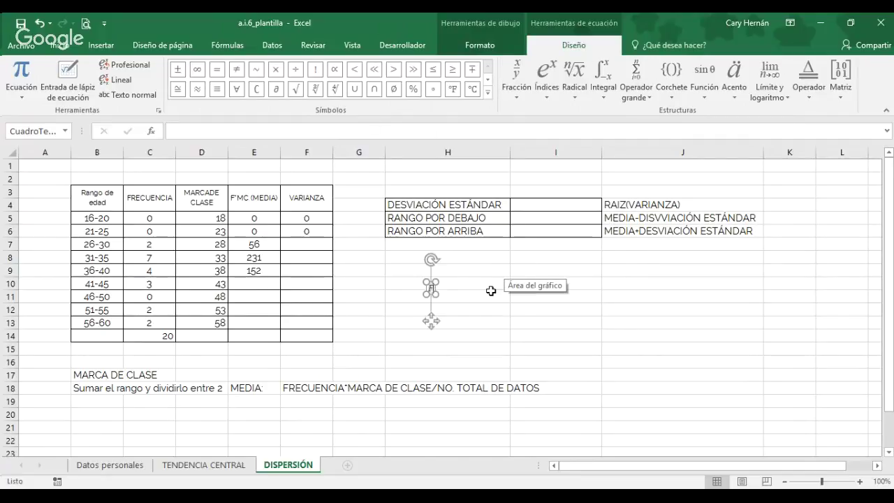
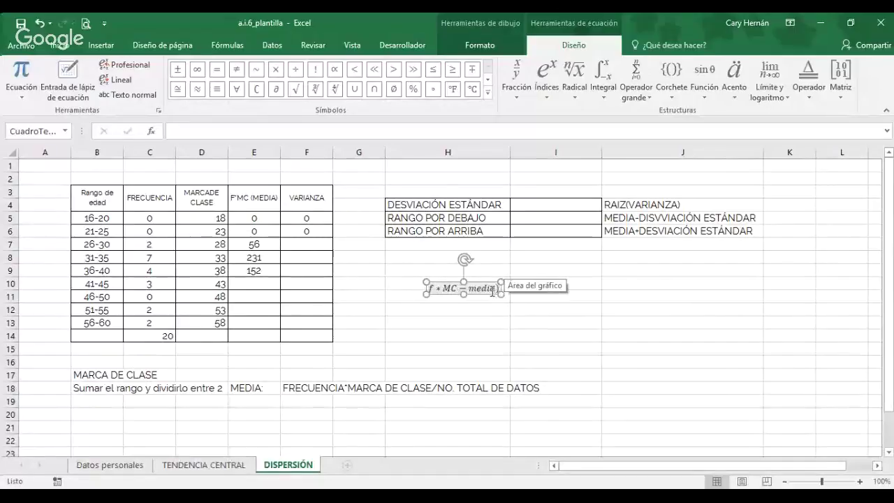
{"action": "type", "text": ")^2"}
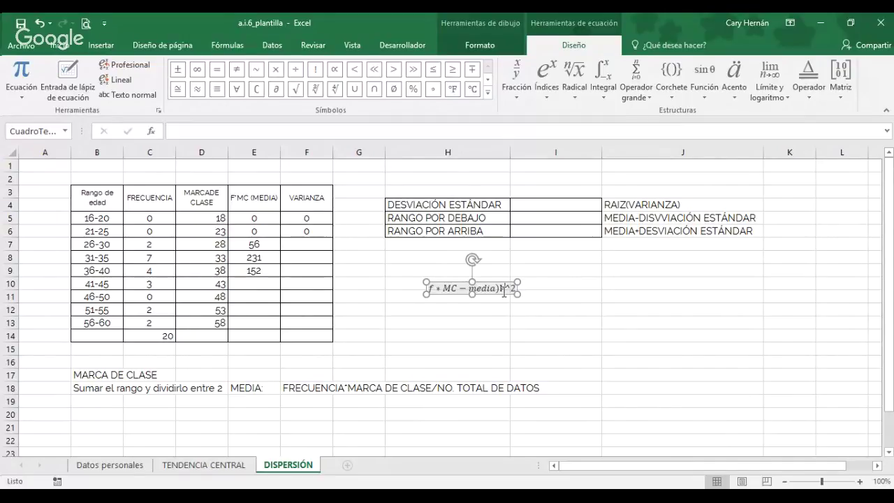
{"action": "left_click", "coordinate": [505, 292]}
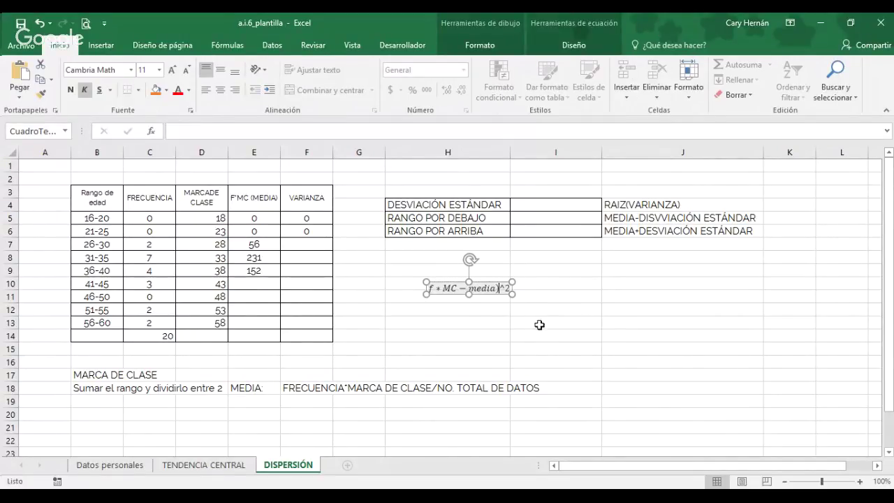
Place the equation box under the VARIANZA heading and widen column F so that it fits
{"action": "left_click_drag", "start_coordinate": [491, 278], "coordinate": [345, 208]}
{"action": "left_click_drag", "start_coordinate": [331, 158], "coordinate": [375, 167]}
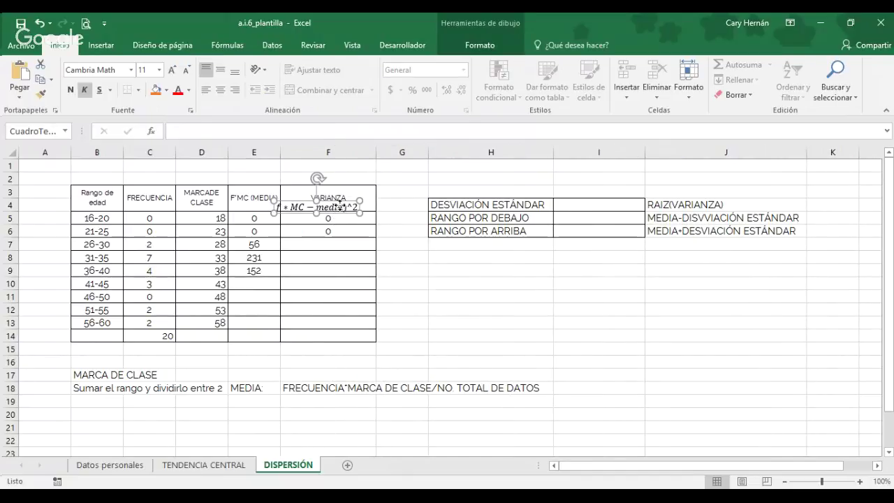
{"action": "left_click", "coordinate": [347, 207]}
{"action": "left_click_drag", "start_coordinate": [348, 207], "coordinate": [352, 203]}
{"action": "left_click", "coordinate": [439, 303]}
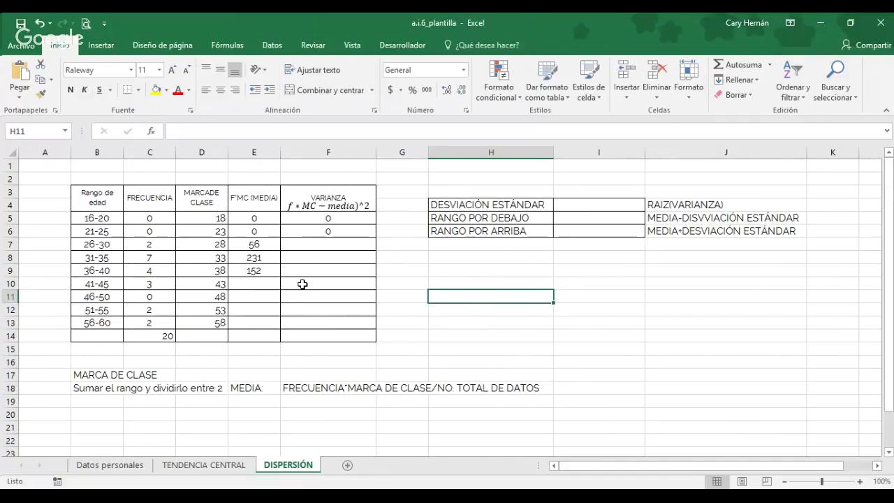
Enter the frequency-by-class-mark products 129, 0, 106 and 116 in E10 to E13 for the ranges 41-45 through 56-60
{"action": "left_click", "coordinate": [315, 251]}
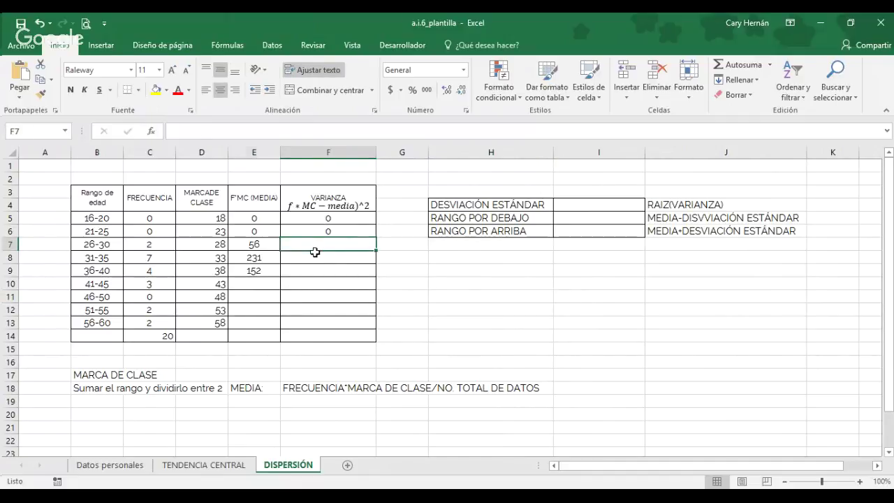
{"action": "key", "text": "Left"}
{"action": "key", "text": "Down"}
{"action": "key", "text": "Down"}
{"action": "key", "text": "Down"}
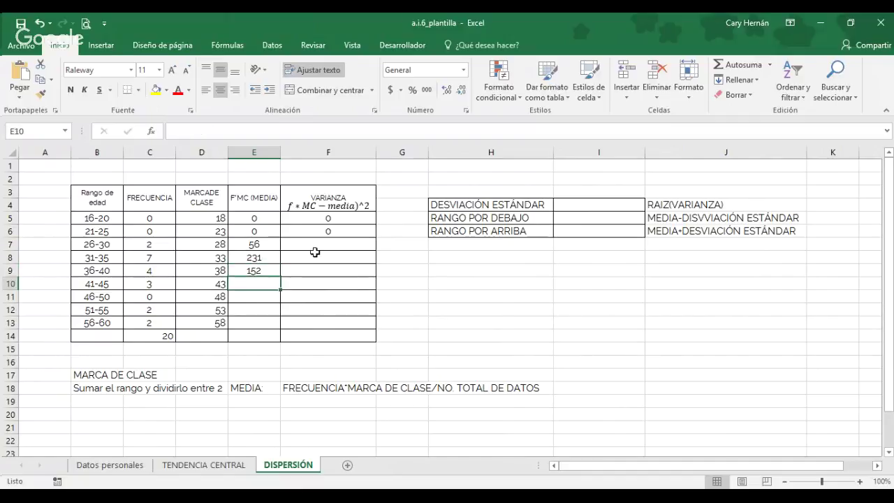
{"action": "type", "text": "129"}
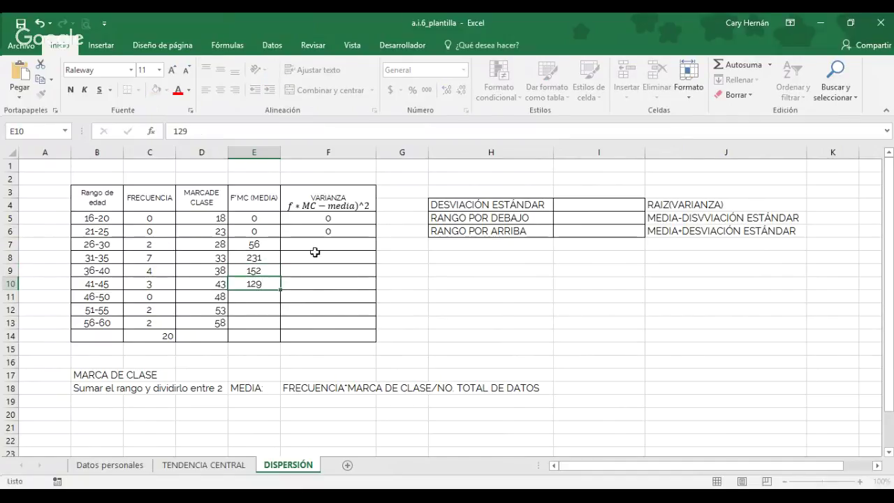
{"action": "key", "text": "Return"}
{"action": "type", "text": "0"}
{"action": "key", "text": "Return"}
{"action": "type", "text": "10"}
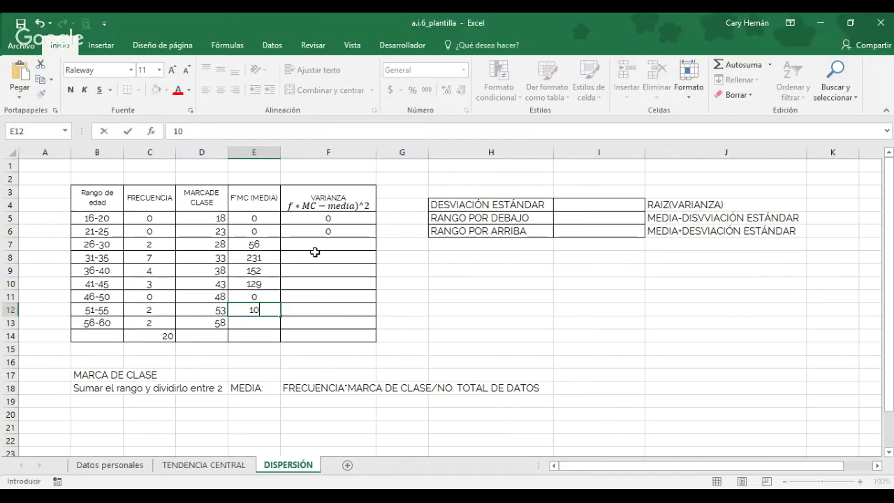
{"action": "type", "text": "6"}
{"action": "key", "text": "Return"}
{"action": "type", "text": "1167"}
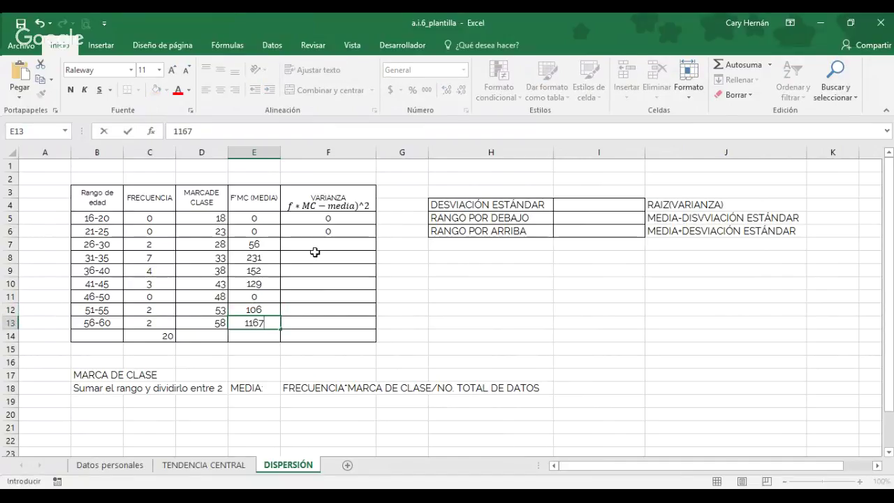
{"action": "key", "text": "BackSpace"}
{"action": "key", "text": "Return"}
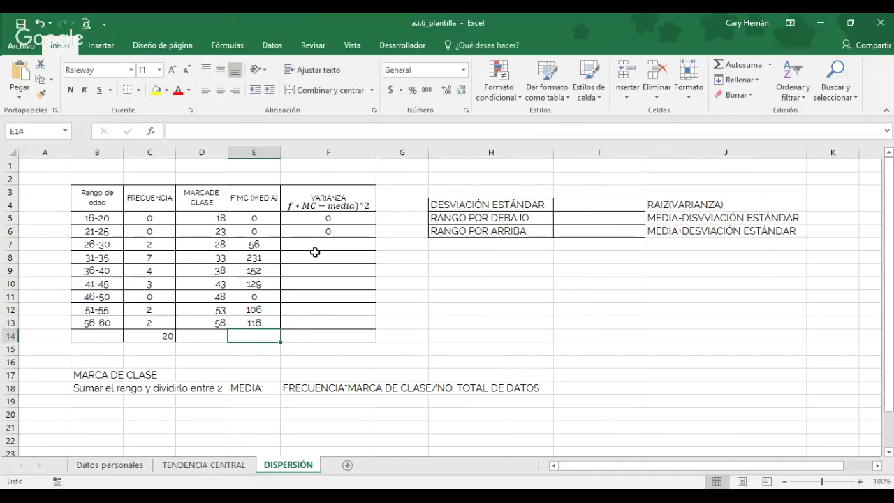
Total the F*MC (MEDIA) column from E5 to E13 in E14 with AutoSum
{"action": "left_click_drag", "start_coordinate": [254, 223], "coordinate": [252, 336]}
{"action": "left_click", "coordinate": [742, 66]}
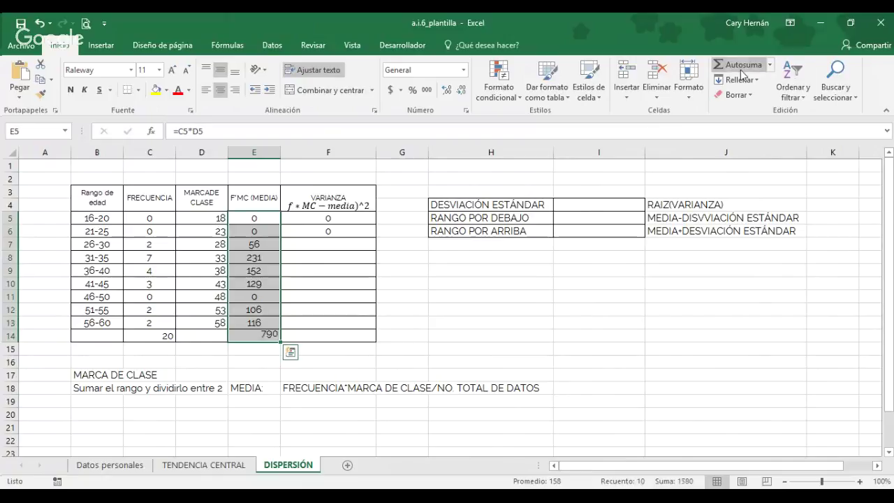
{"action": "left_click", "coordinate": [210, 226]}
{"action": "left_click_drag", "start_coordinate": [210, 226], "coordinate": [218, 342]}
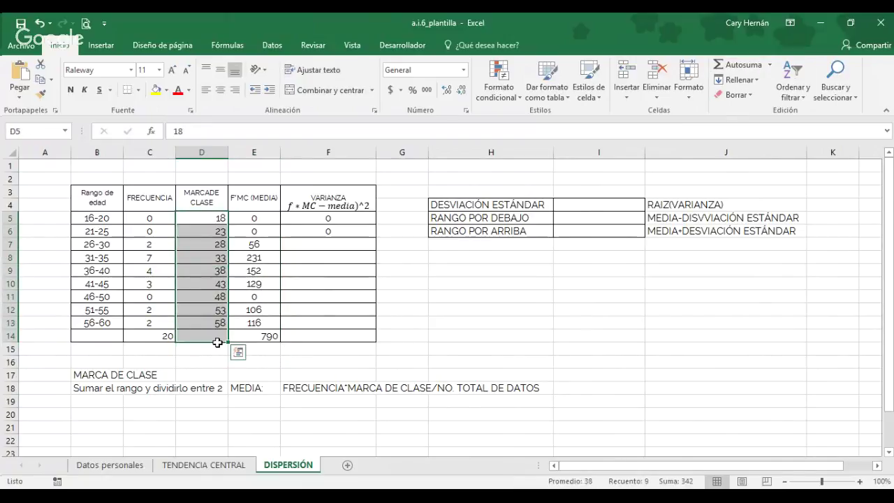
Enter the variance value 264.5 in F7 for the age range 26-30
{"action": "left_click", "coordinate": [319, 258]}
{"action": "left_click", "coordinate": [333, 245]}
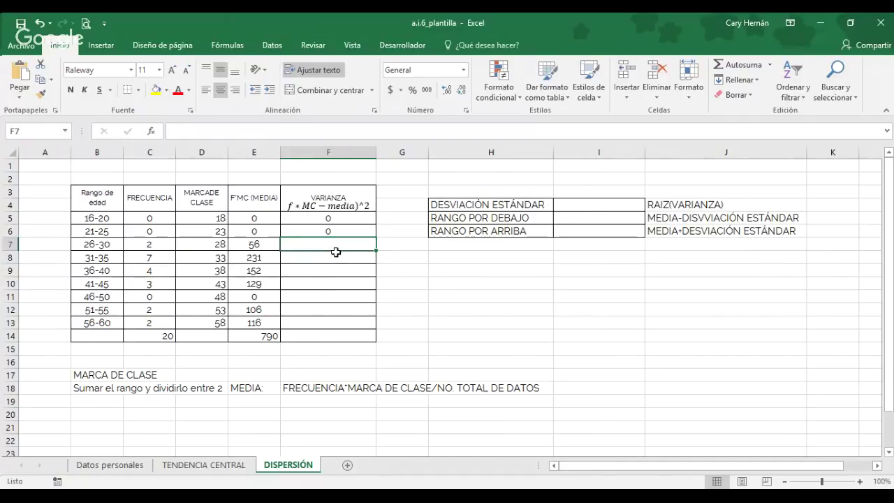
{"action": "type", "text": "2564"}
{"action": "key", "text": "BackSpace"}
{"action": "key", "text": "BackSpace"}
{"action": "type", "text": "6"}
{"action": "key", "text": "BackSpace"}
{"action": "key", "text": "BackSpace"}
{"action": "type", "text": "64"}
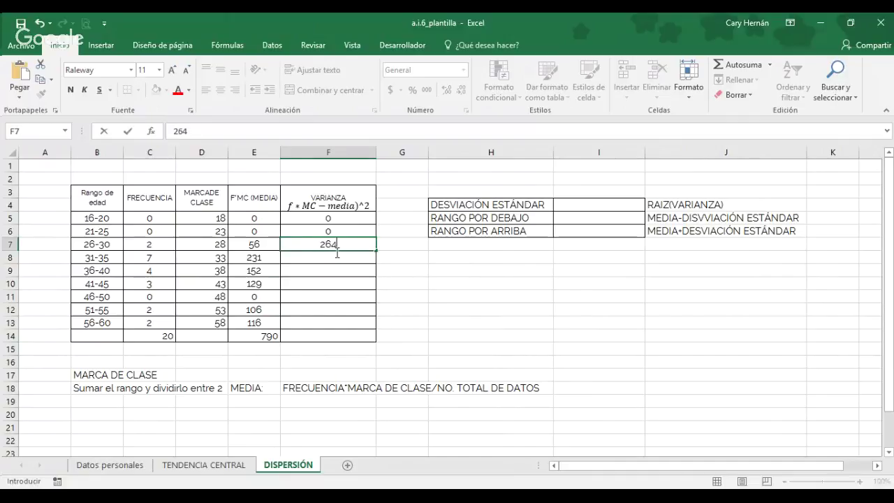
{"action": "type", "text": ".5"}
{"action": "key", "text": "Return"}
Enter the variance values 295.5 in F8 and 9 in F9 for the ranges 31-35 and 36-40
{"action": "type", "text": "2"}
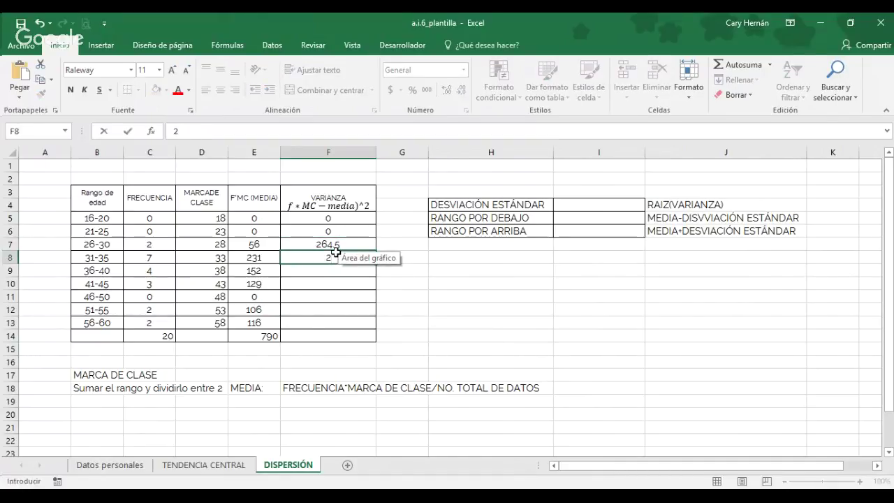
{"action": "type", "text": "95.5"}
{"action": "key", "text": "Return"}
{"action": "type", "text": "9"}
{"action": "key", "text": "Return"}
Enter the variance values 36.75 in F10 and 0 in F11 for the ranges 41-45 and 46-50
{"action": "type", "text": "3"}
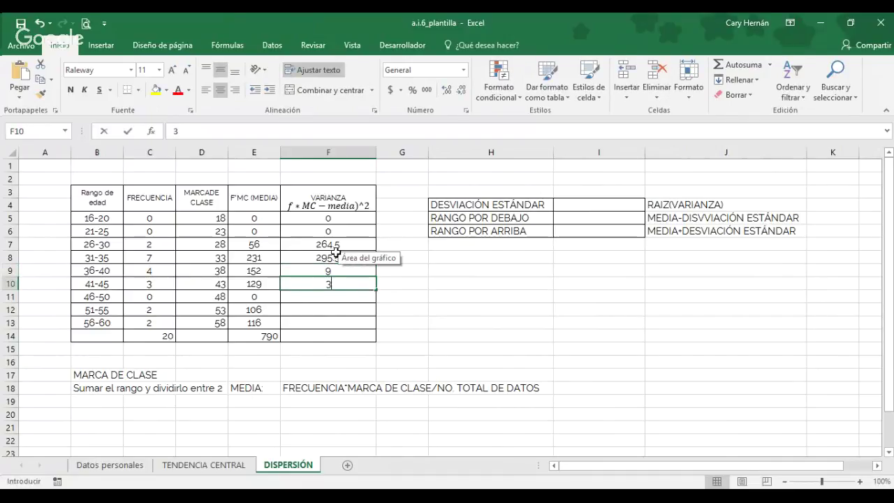
{"action": "type", "text": "6.5"}
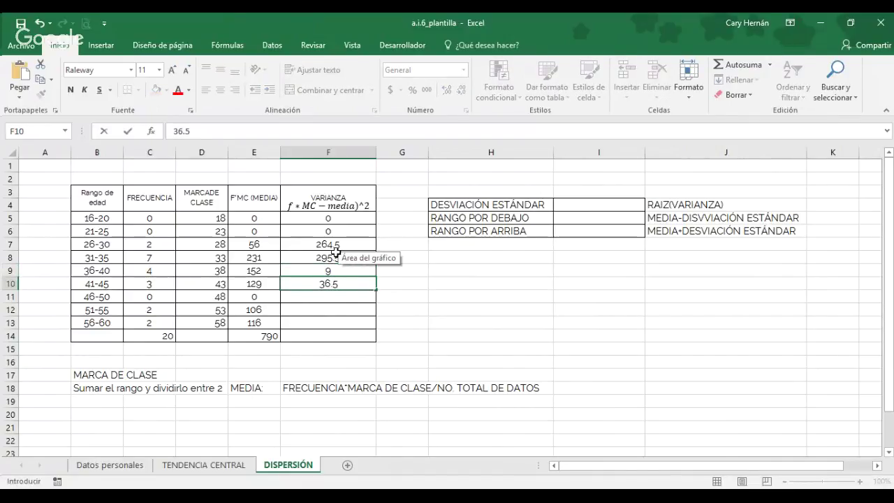
{"action": "key", "text": "BackSpace"}
{"action": "type", "text": "7415"}
{"action": "key", "text": "BackSpace"}
{"action": "key", "text": "BackSpace"}
{"action": "key", "text": "BackSpace"}
{"action": "key", "text": "BackSpace"}
{"action": "type", "text": "75"}
{"action": "key", "text": "Return"}
{"action": "type", "text": "0"}
{"action": "key", "text": "Return"}
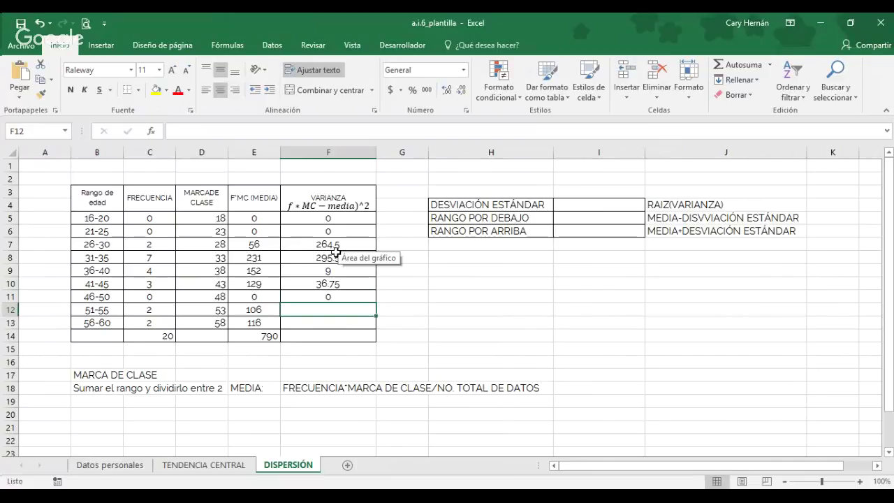
Enter the variance values 364.5 in F12 and 684.5 in F13 for the ranges 51-55 and 56-60
{"action": "type", "text": "3"}
{"action": "type", "text": "62"}
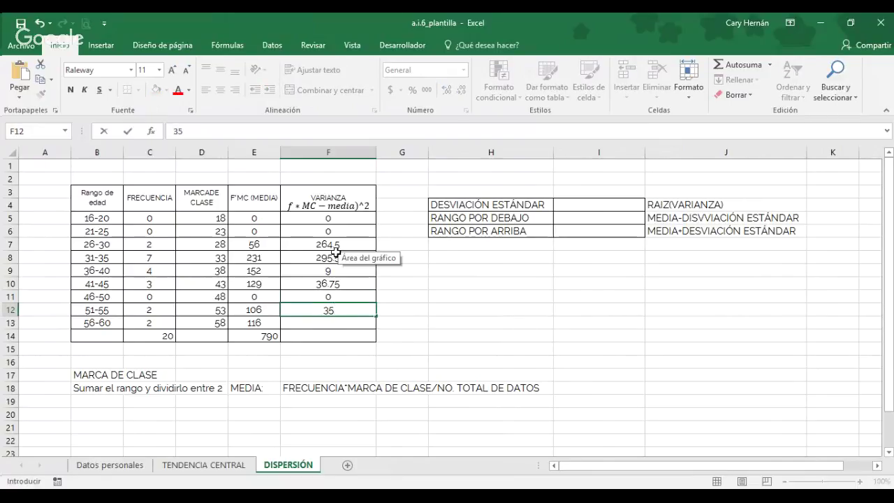
{"action": "key", "text": "BackSpace"}
{"action": "type", "text": "4.5"}
{"action": "key", "text": "Return"}
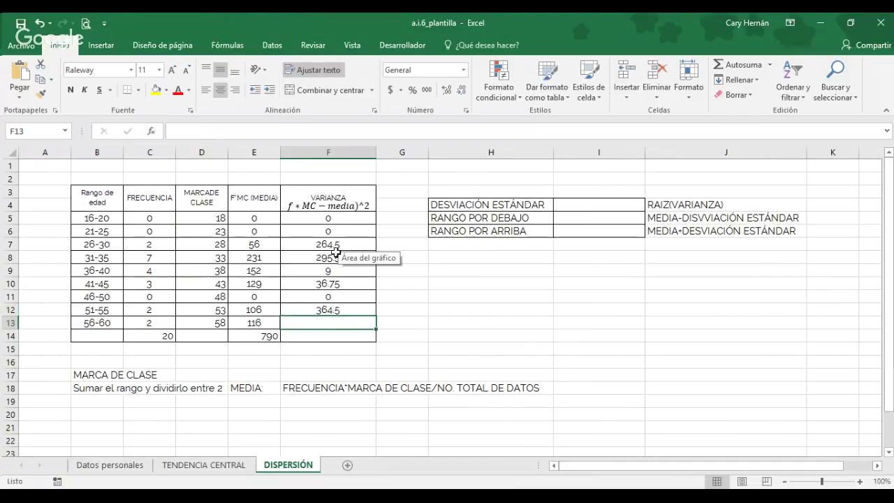
{"action": "type", "text": "684"}
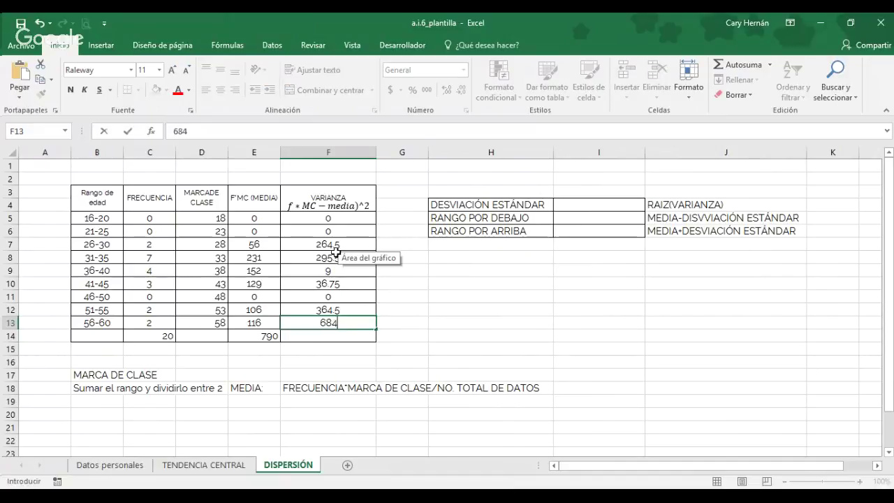
{"action": "type", "text": ".5"}
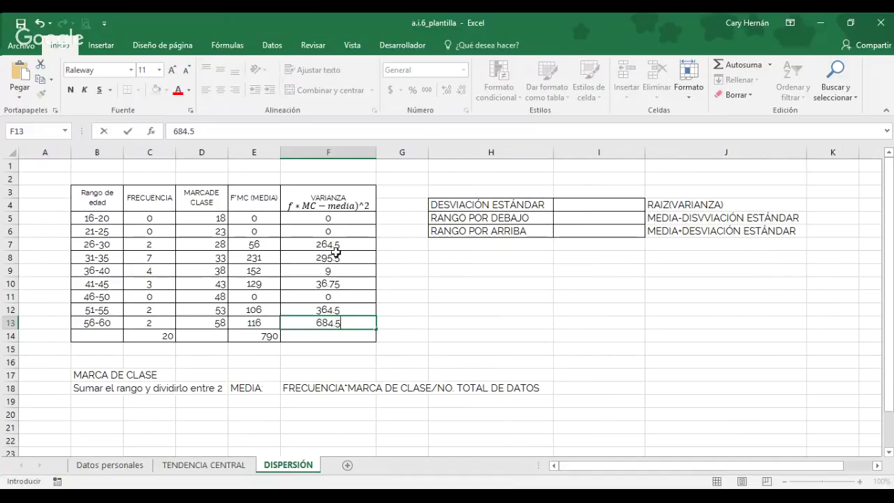
{"action": "key", "text": "Return"}
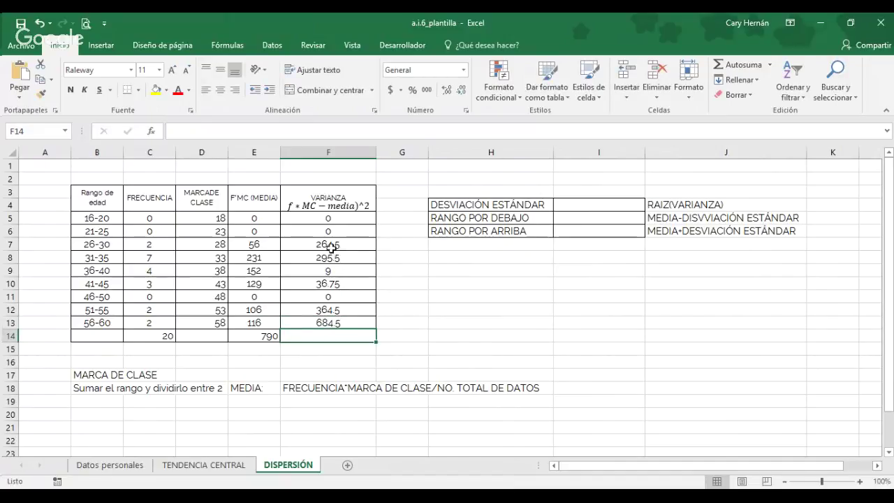
Total the VARIANZA column from F5 to F13 in F14 with AutoSum
{"action": "left_click", "coordinate": [349, 225]}
{"action": "left_click_drag", "start_coordinate": [348, 226], "coordinate": [342, 336]}
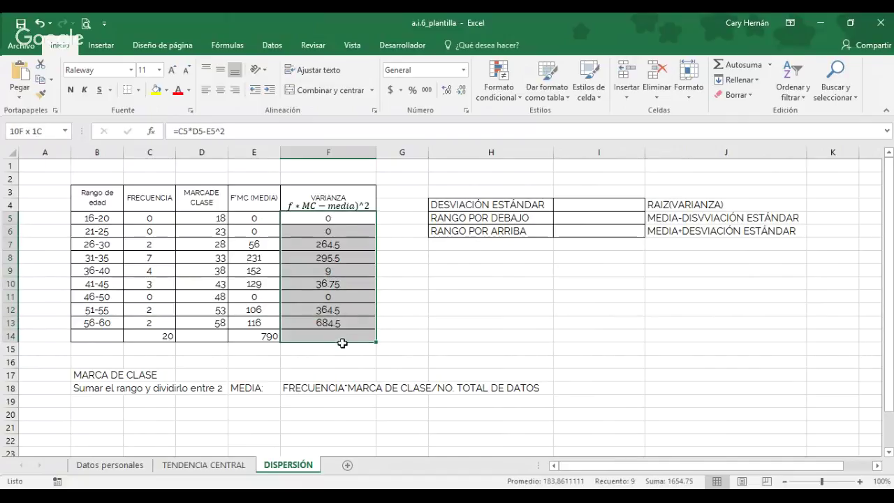
{"action": "left_click", "coordinate": [730, 65]}
{"action": "left_click", "coordinate": [395, 353]}
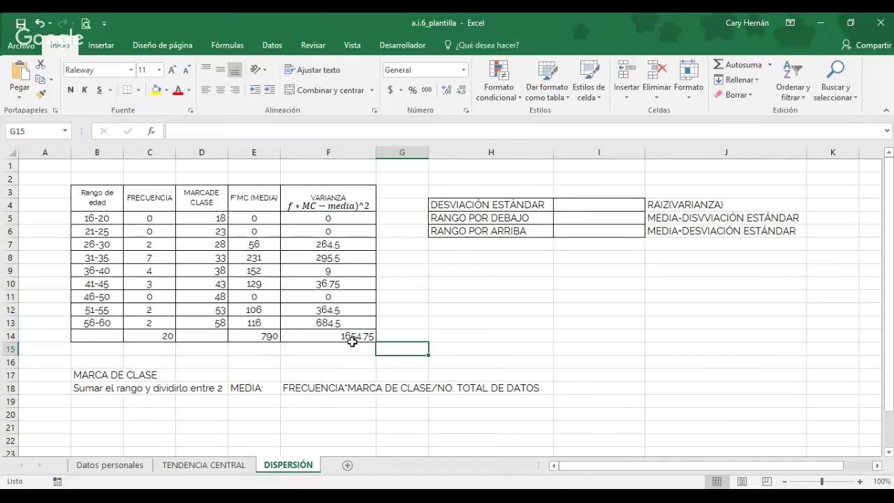
Center the totals in row 14 of the dispersion table, from C14 to F14
{"action": "left_click", "coordinate": [351, 338]}
{"action": "left_click_drag", "start_coordinate": [230, 338], "coordinate": [152, 336]}
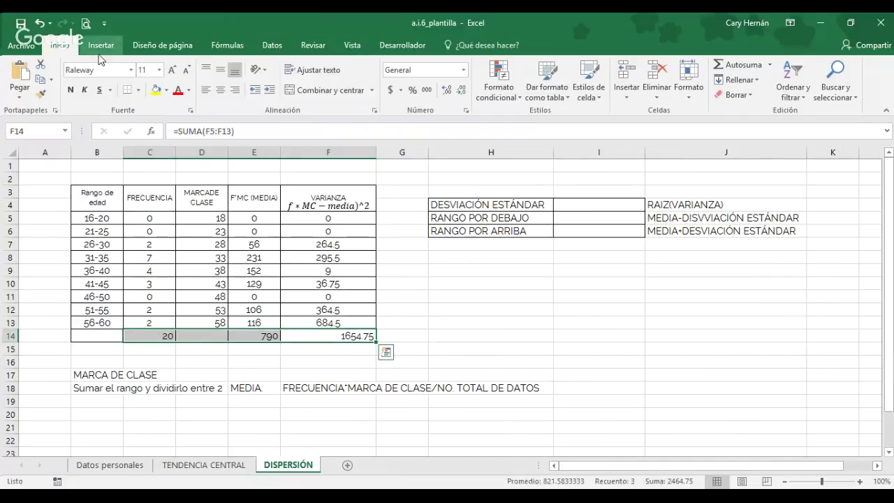
{"action": "left_click", "coordinate": [220, 89]}
{"action": "left_click", "coordinate": [485, 257]}
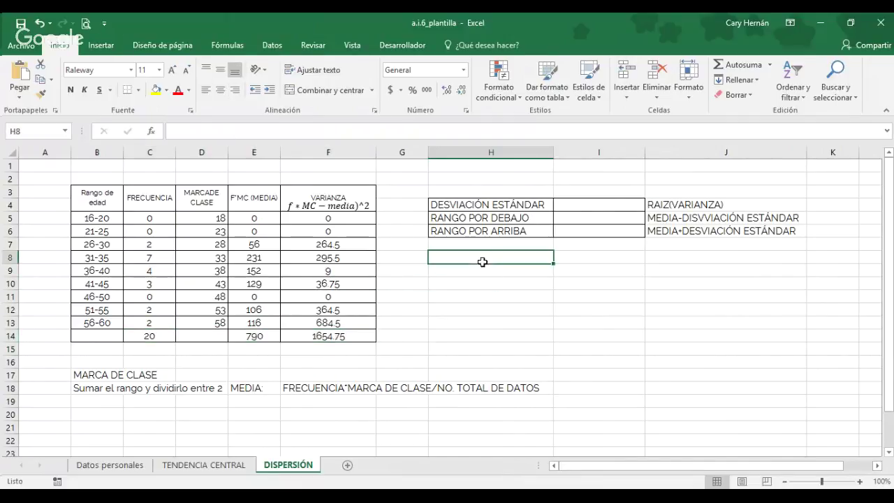
Add the labels media in H2 and VARIANZA in H3 above DESVIACIÓN ESTÁNDAR
{"action": "left_click", "coordinate": [598, 211]}
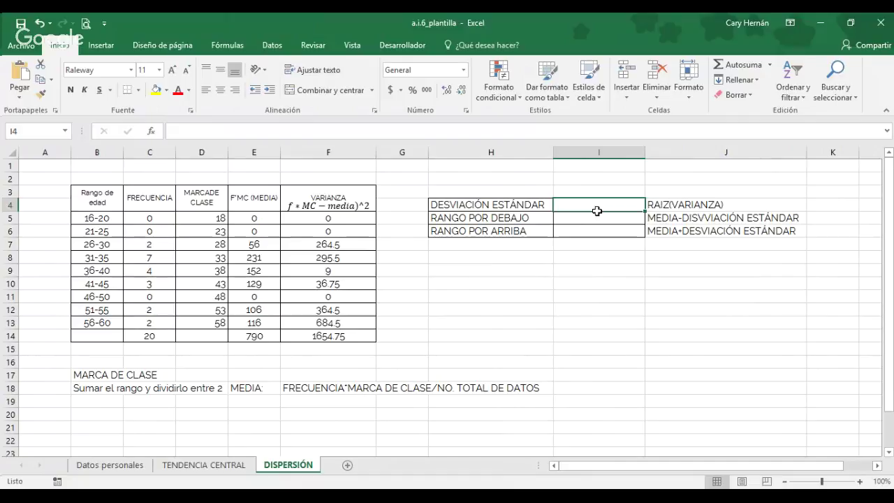
{"action": "left_click", "coordinate": [454, 197]}
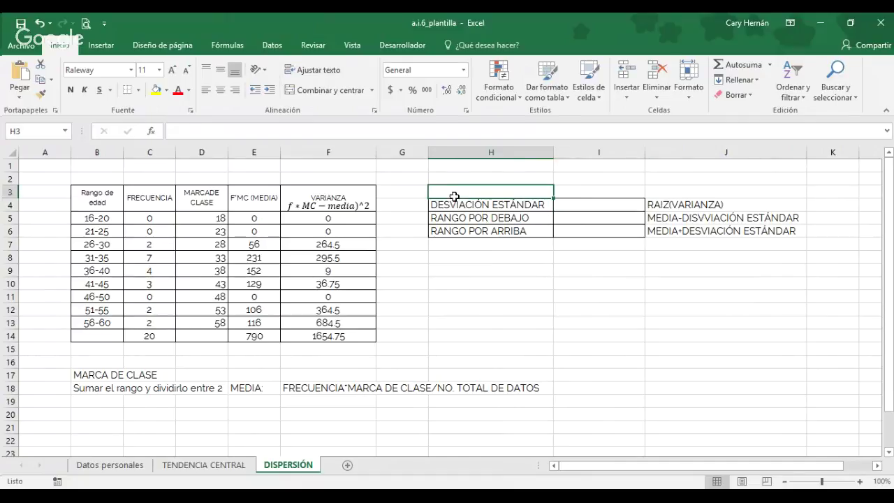
{"action": "type", "text": "media"}
{"action": "left_click", "coordinate": [460, 178]}
{"action": "type", "text": "media"}
{"action": "key", "text": "Return"}
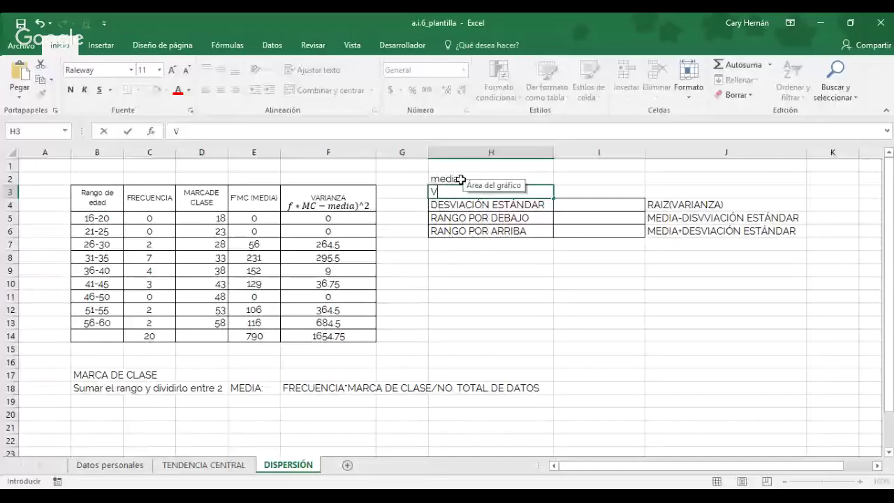
{"action": "type", "text": "ARIANZA"}
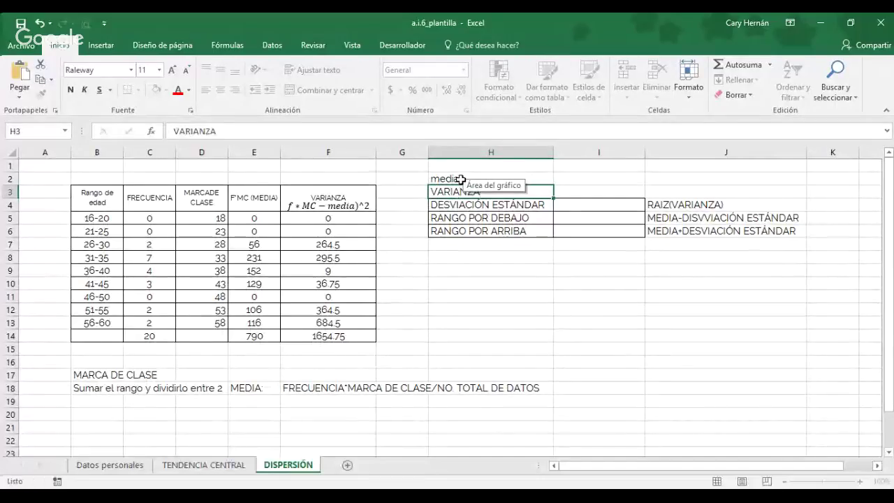
Try to calculate the mean in I2 from the column headings with the formula =C3*D3/20
{"action": "key", "text": "Up"}
{"action": "key", "text": "Right"}
{"action": "key", "text": "Right"}
{"action": "key", "text": "Left"}
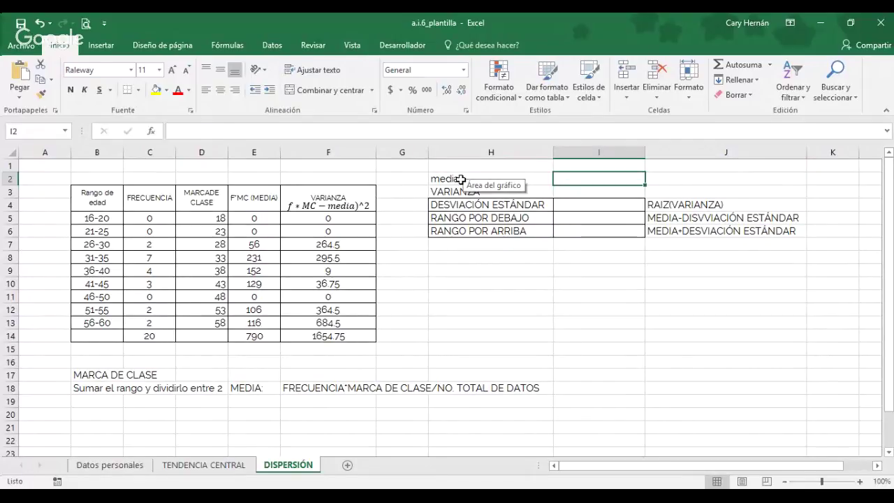
{"action": "type", "text": "="}
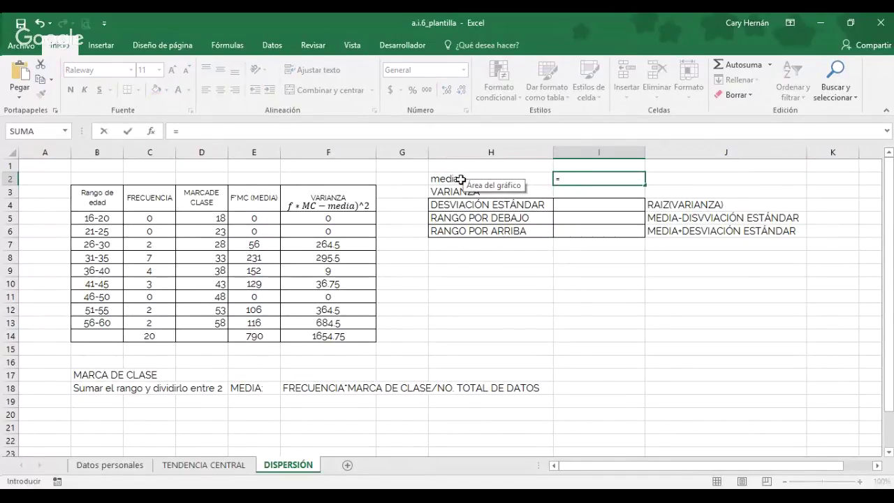
{"action": "left_click", "coordinate": [168, 201]}
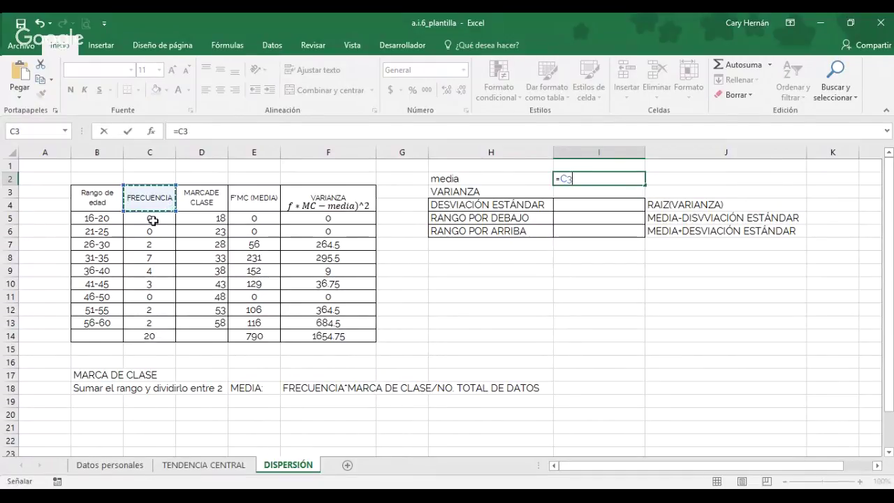
{"action": "type", "text": "*"}
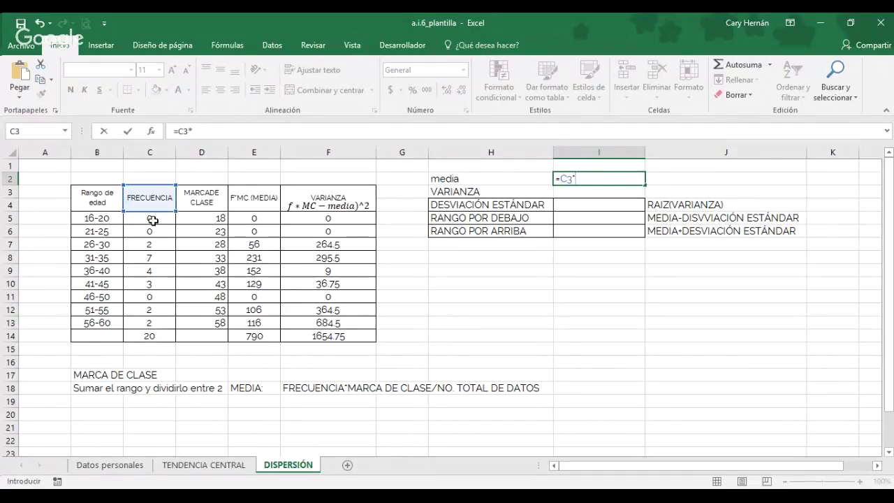
{"action": "left_click", "coordinate": [202, 200]}
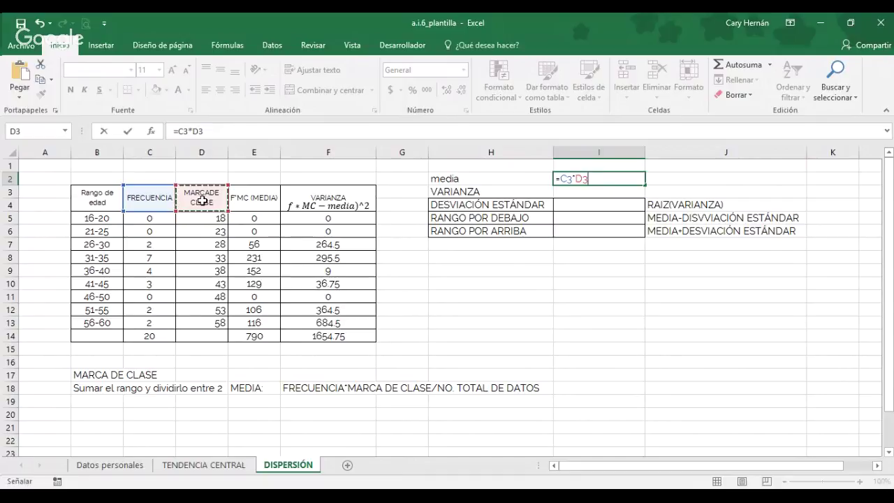
{"action": "type", "text": "/20"}
{"action": "key", "text": "Return"}
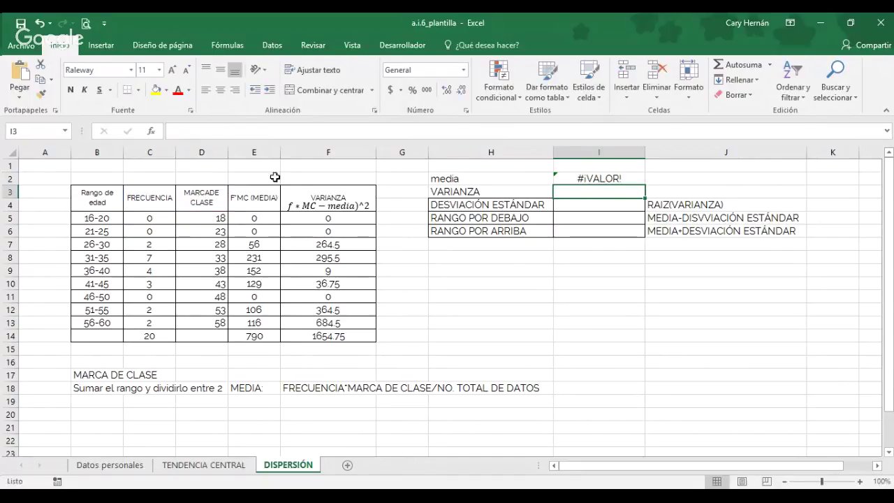
{"action": "left_click", "coordinate": [591, 183]}
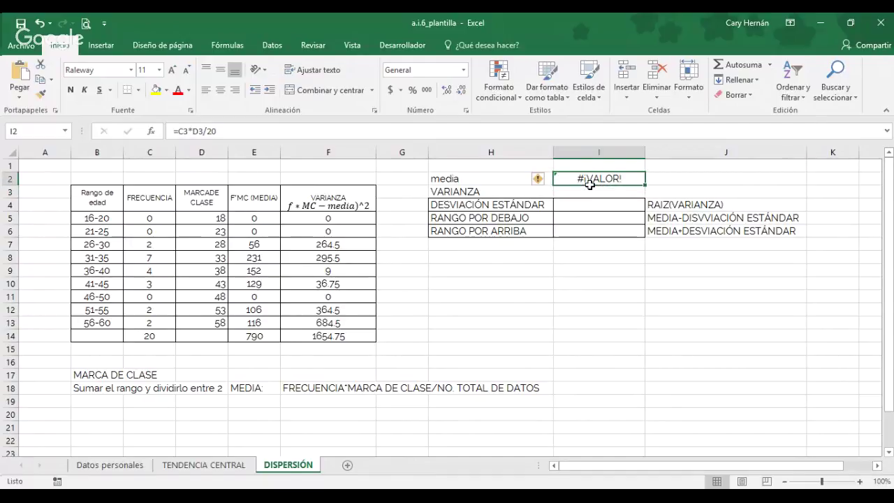
Total the class marks from D5 to D13 in D14 with AutoSum
{"action": "left_click", "coordinate": [219, 218]}
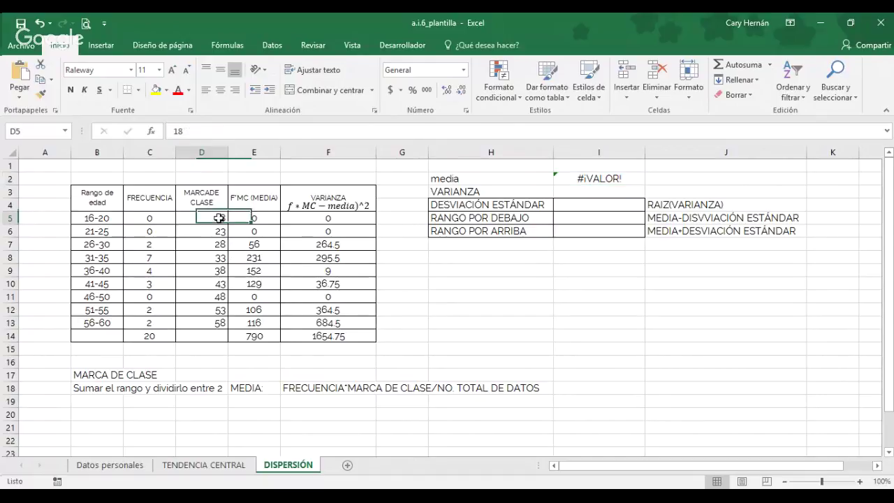
{"action": "left_click_drag", "start_coordinate": [220, 222], "coordinate": [200, 340]}
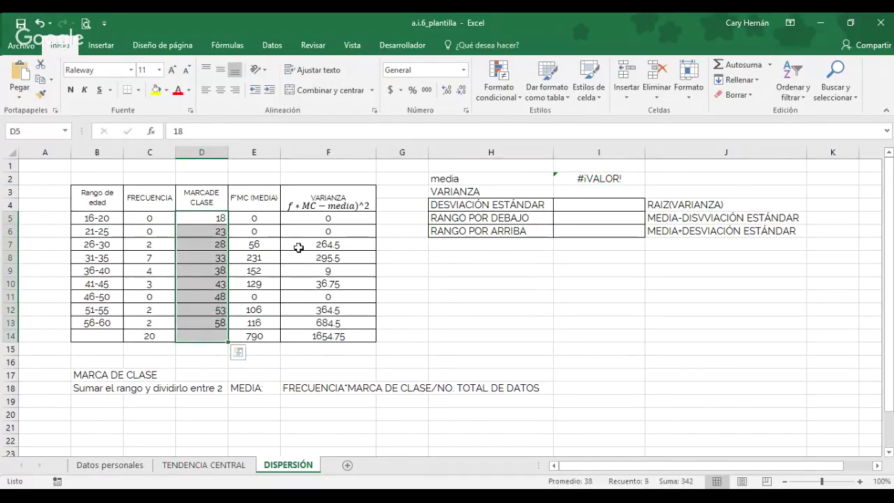
{"action": "left_click", "coordinate": [743, 65]}
Replace the mean formula in I2 with =C14*D14/20, based on the frequency and class-mark totals
{"action": "left_click", "coordinate": [618, 180]}
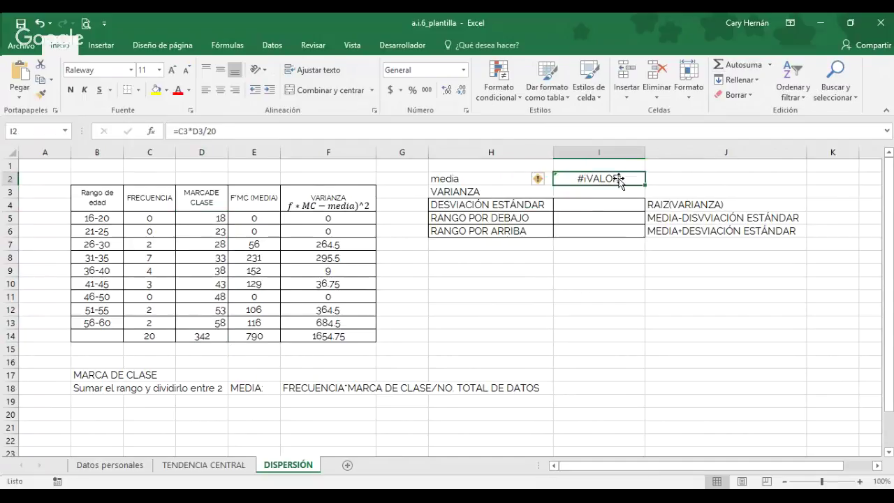
{"action": "double_click", "coordinate": [618, 179]}
{"action": "key", "text": "Escape"}
{"action": "type", "text": "="}
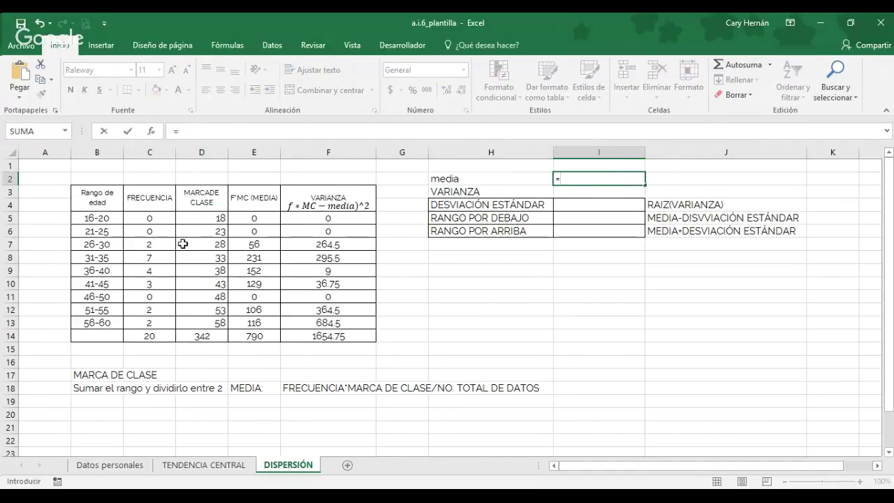
{"action": "left_click", "coordinate": [152, 340]}
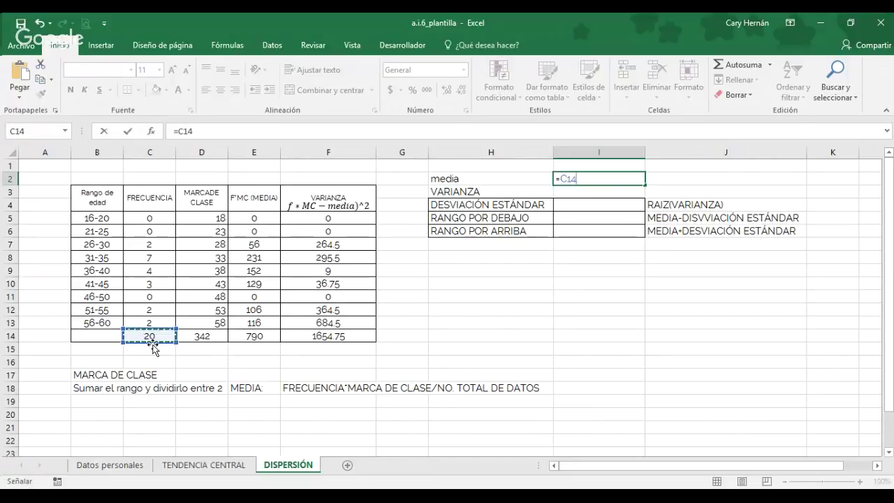
{"action": "type", "text": "*"}
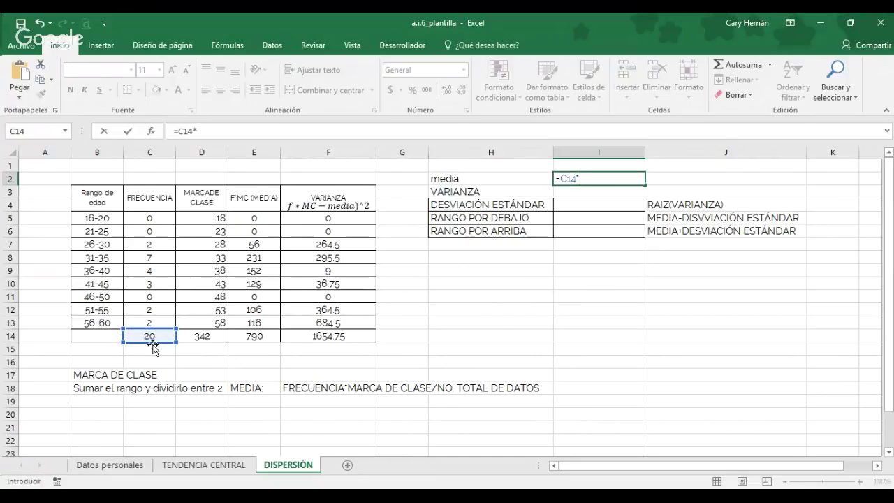
{"action": "left_click", "coordinate": [193, 342]}
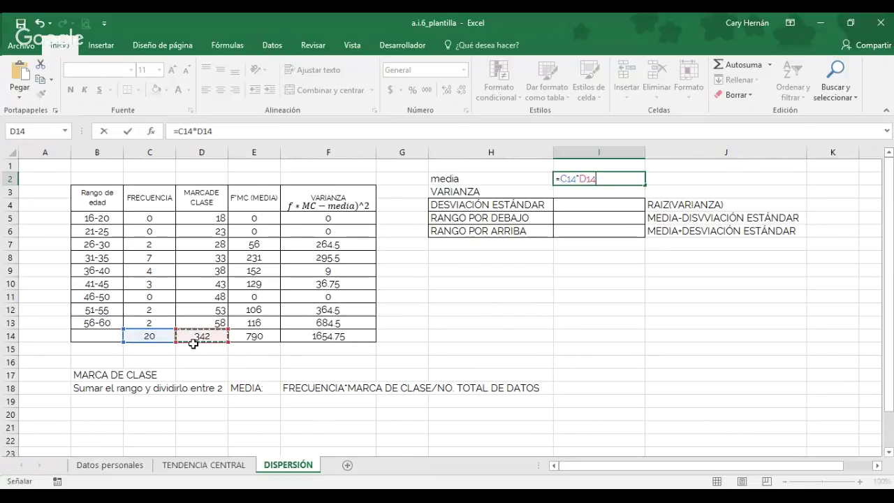
{"action": "type", "text": "/20"}
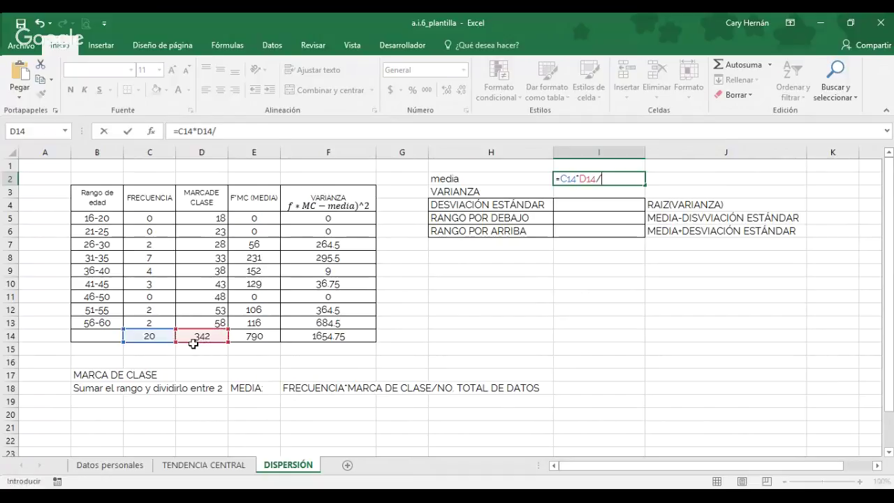
{"action": "key", "text": "Return"}
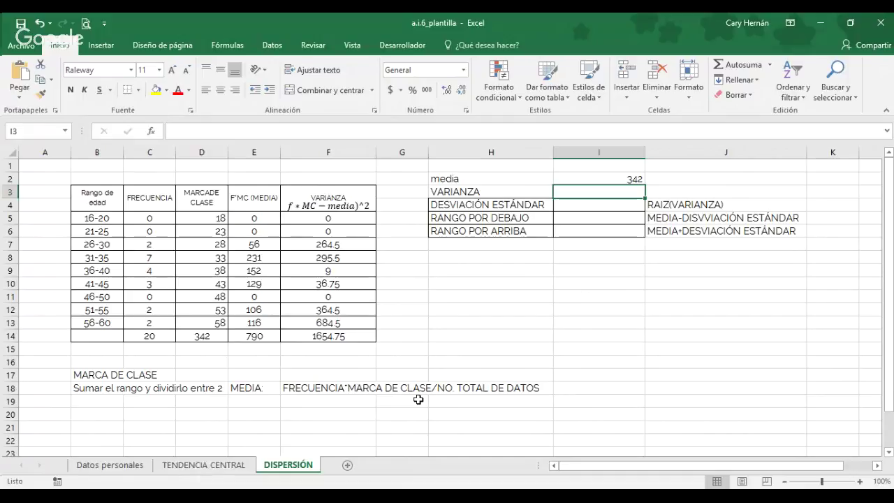
Enclose the product in the mean formula in I2 in parentheses so it reads =(C14*D14)/20
{"action": "left_click", "coordinate": [624, 182]}
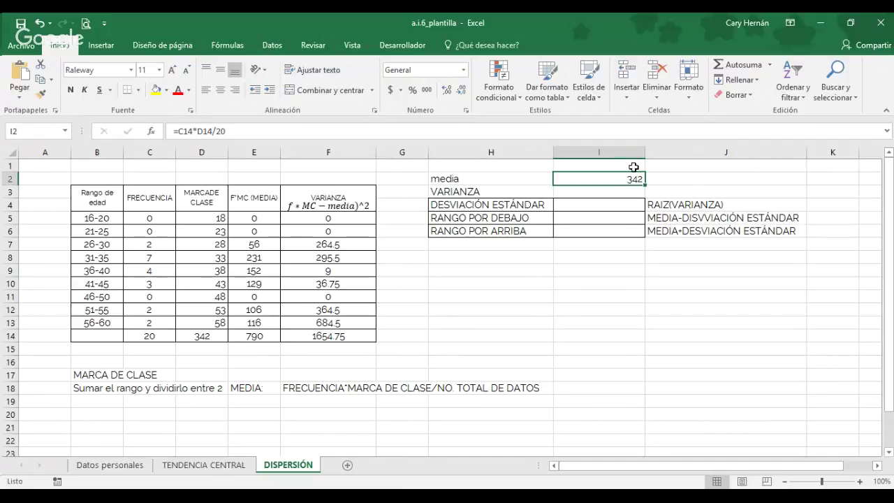
{"action": "left_click", "coordinate": [213, 132]}
{"action": "type", "text": ")"}
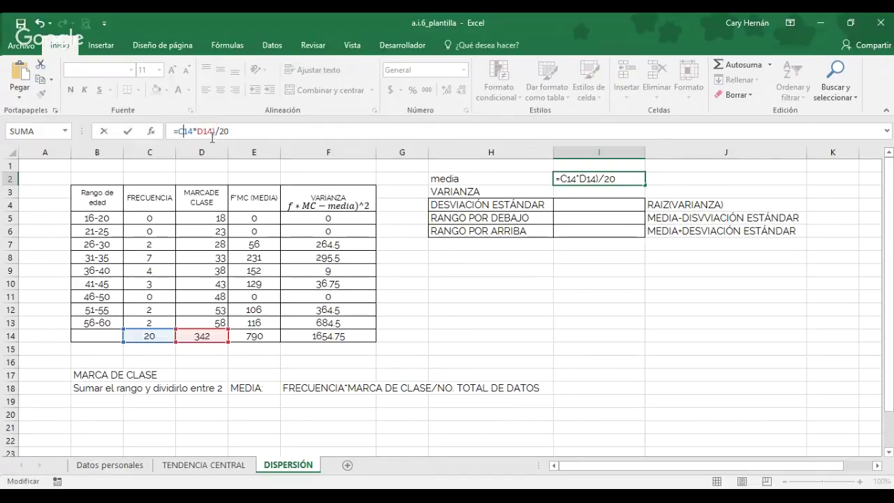
{"action": "type", "text": "("}
{"action": "key", "text": "Return"}
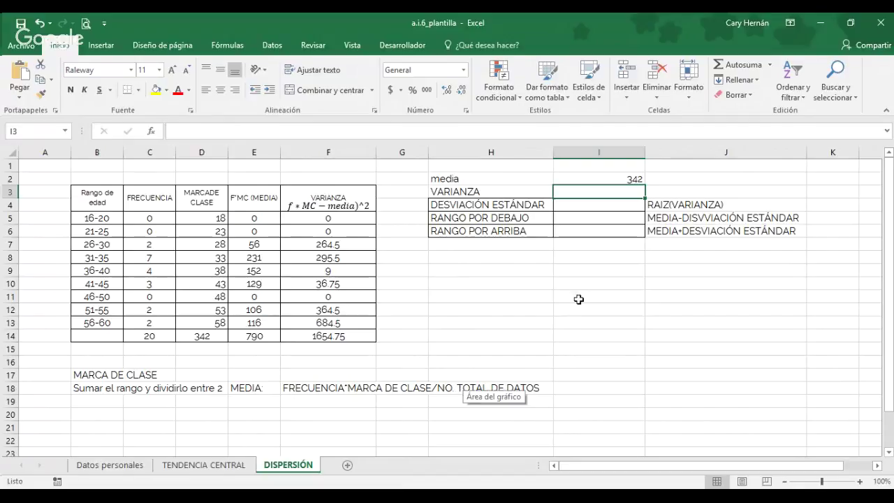
{"action": "left_click", "coordinate": [627, 181]}
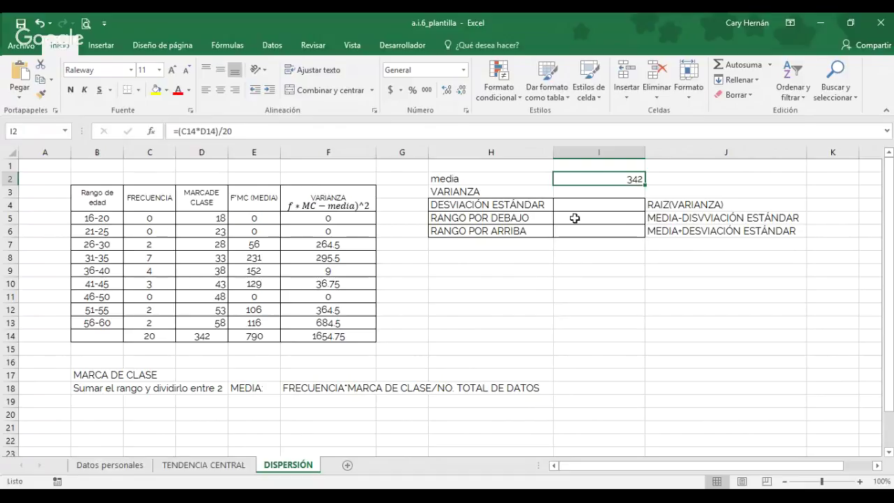
Calculate the variance in I3 from the column F total with the formula =F14/19
{"action": "left_click", "coordinate": [594, 192]}
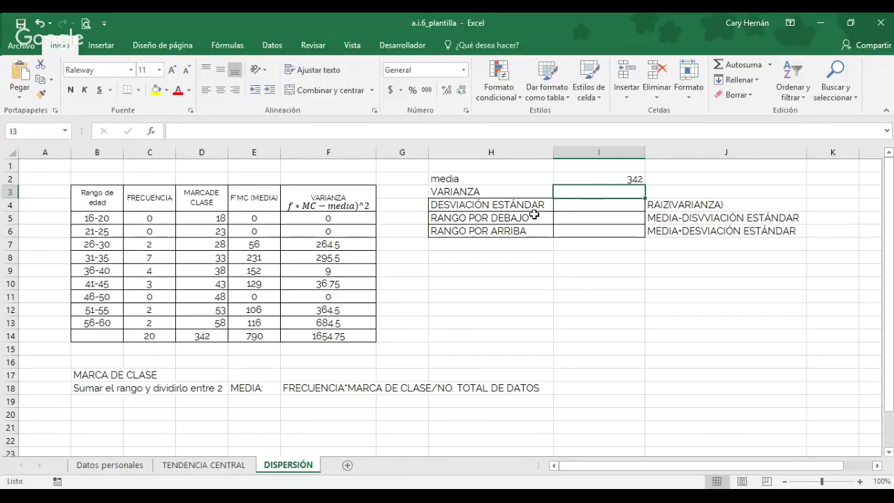
{"action": "type", "text": "="}
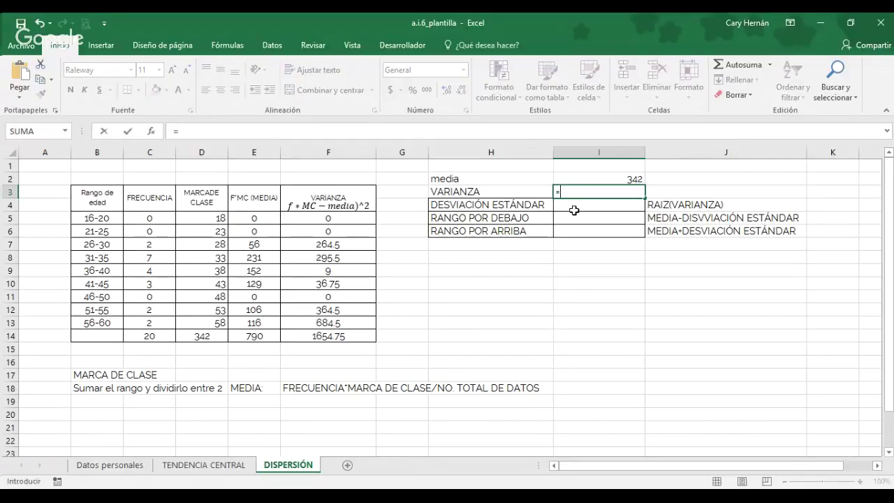
{"action": "left_click", "coordinate": [337, 342]}
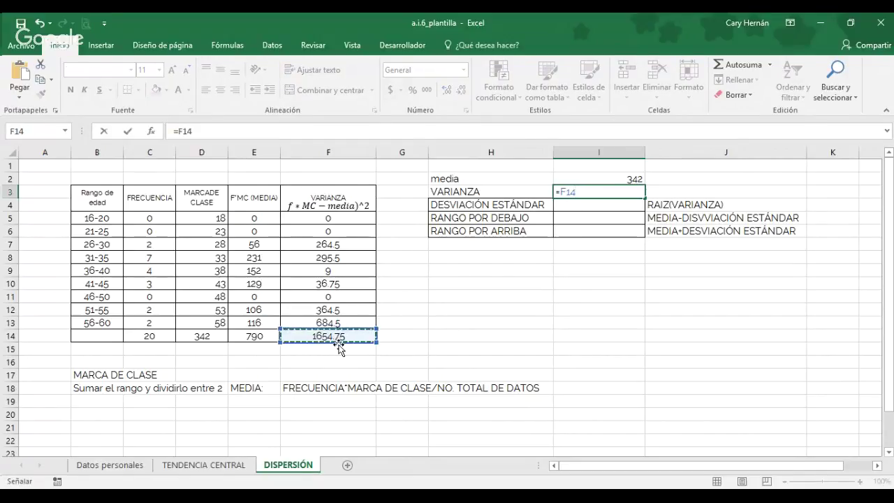
{"action": "type", "text": "/19"}
{"action": "key", "text": "Return"}
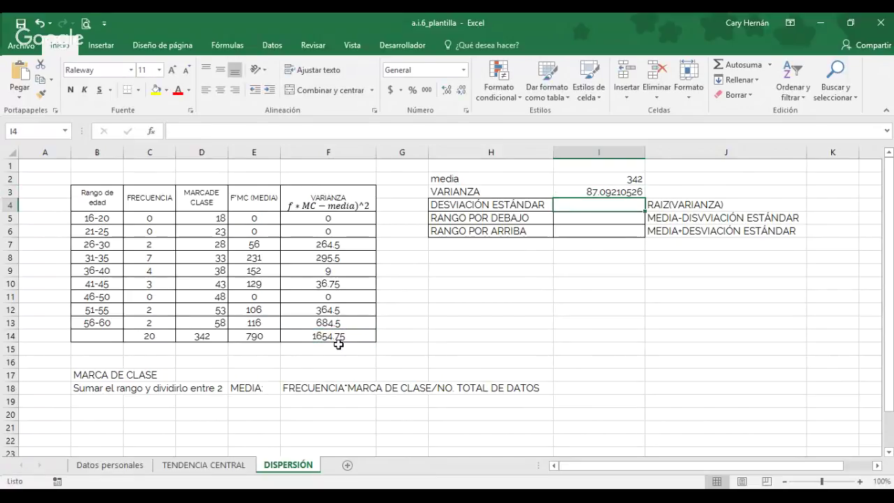
{"action": "left_click", "coordinate": [605, 195]}
{"action": "left_click", "coordinate": [330, 338]}
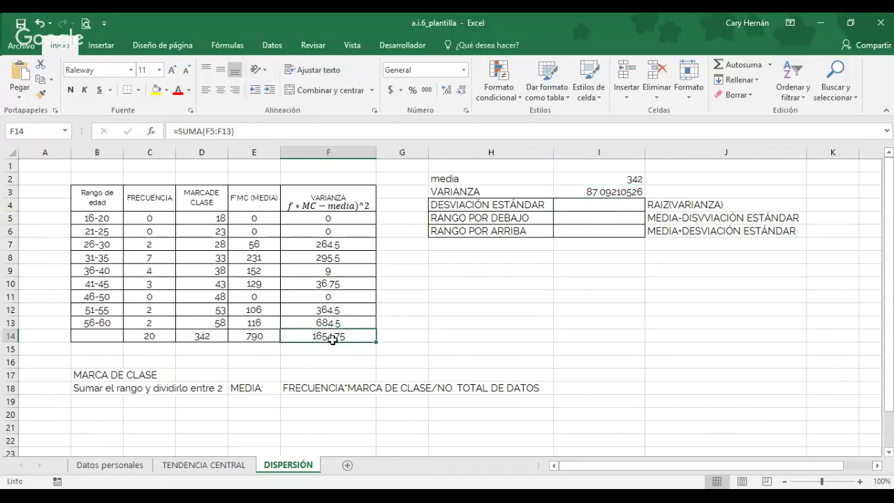
Rename the VARIANZA column heading in F3 as PRE-VARIANZA
{"action": "left_click", "coordinate": [357, 205]}
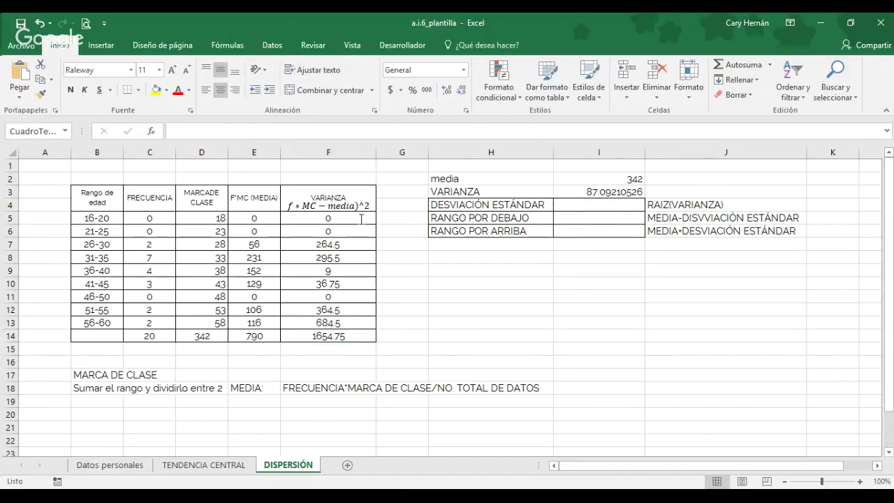
{"action": "left_click", "coordinate": [306, 204]}
{"action": "left_click", "coordinate": [309, 199]}
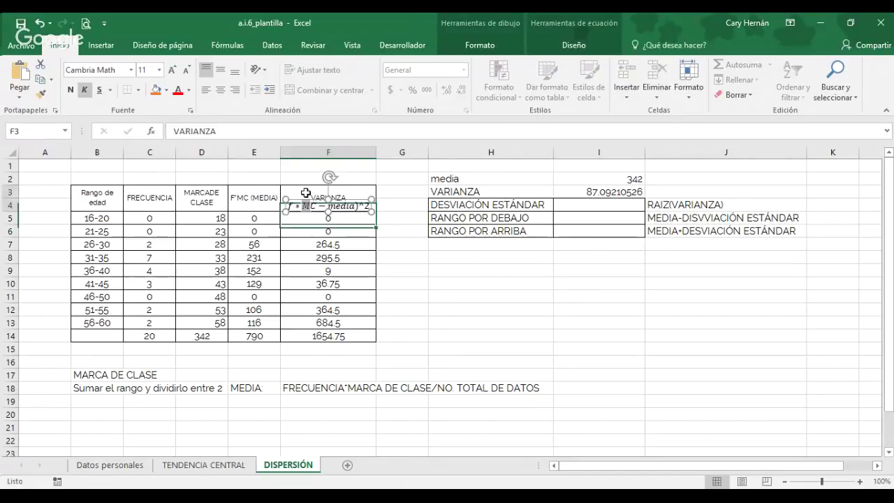
{"action": "left_click", "coordinate": [174, 135]}
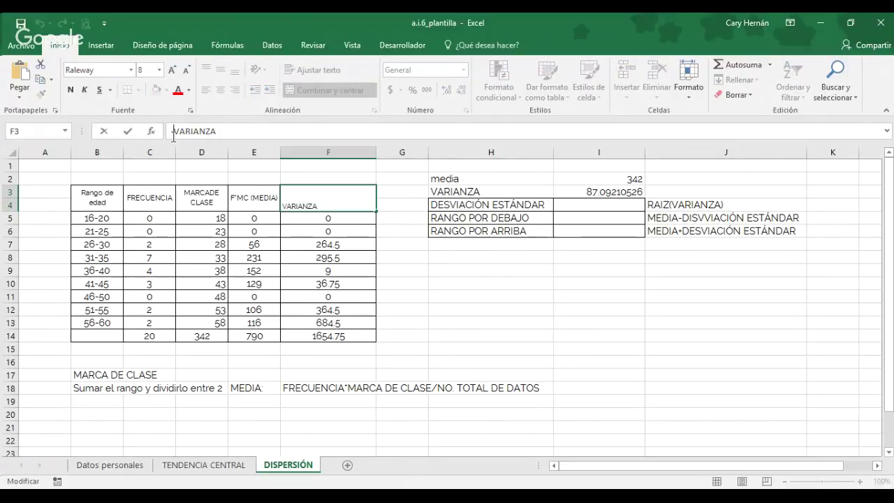
{"action": "type", "text": "PRE-"}
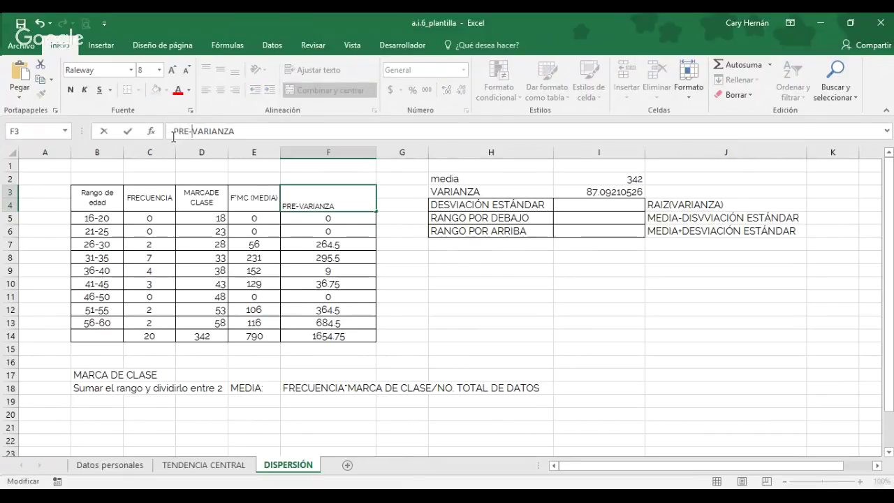
{"action": "left_click", "coordinate": [397, 221]}
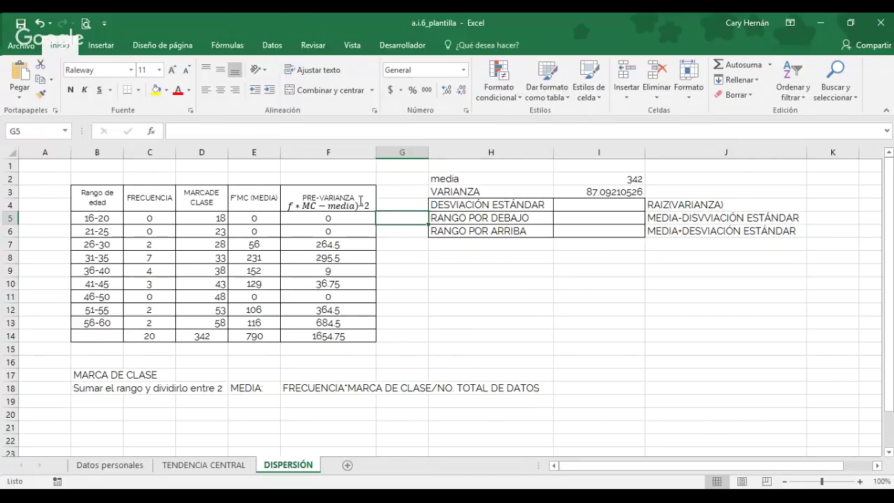
Append (prevarianzas individuales) to the PRE-VARIANZA heading in F3
{"action": "left_click", "coordinate": [361, 201]}
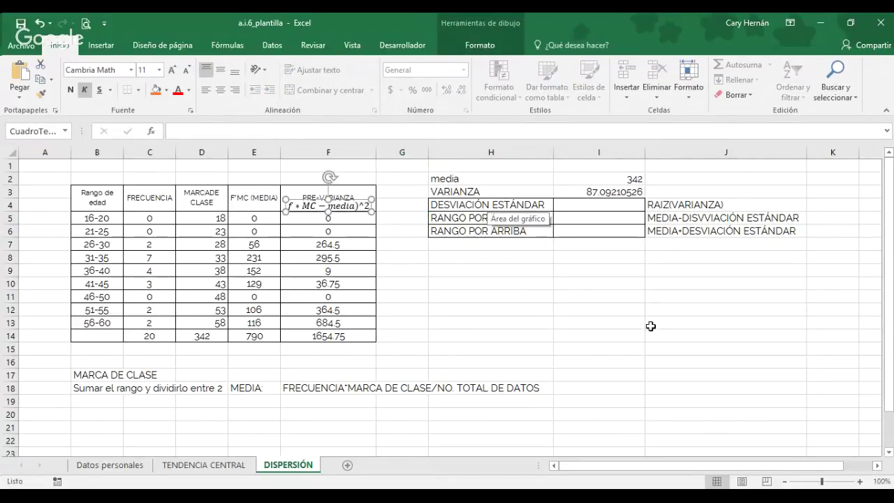
{"action": "left_click", "coordinate": [601, 338]}
{"action": "left_click", "coordinate": [361, 197]}
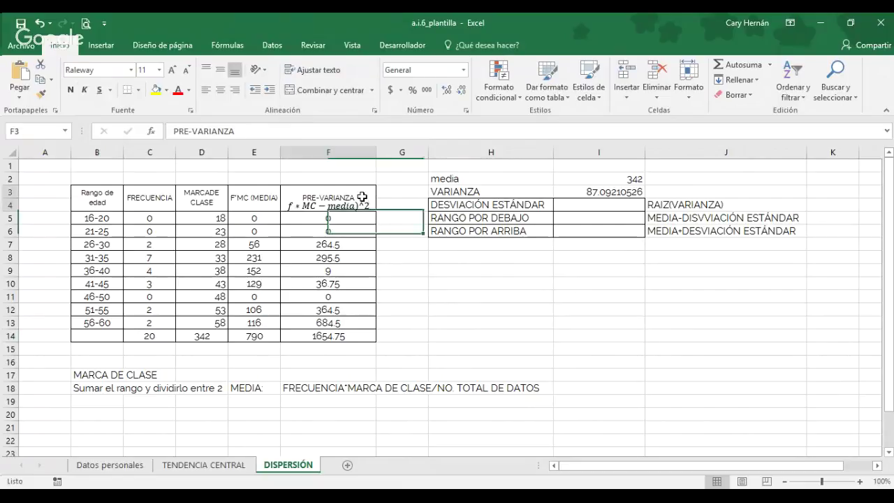
{"action": "left_click", "coordinate": [239, 131]}
{"action": "type", "text": "("}
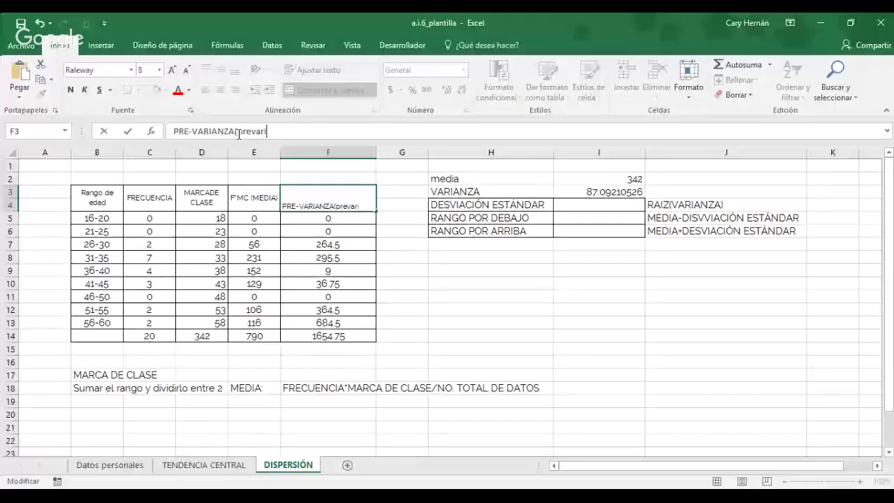
{"action": "type", "text": "ria"}
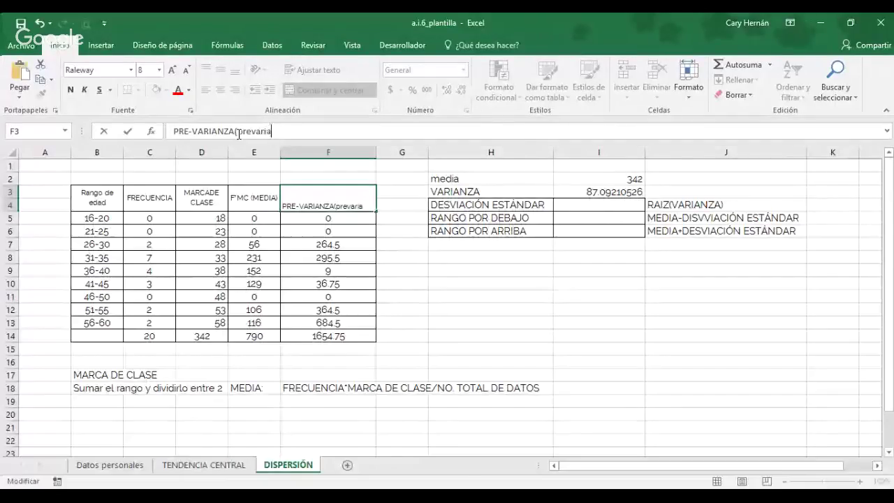
{"action": "type", "text": "nzas individuale"}
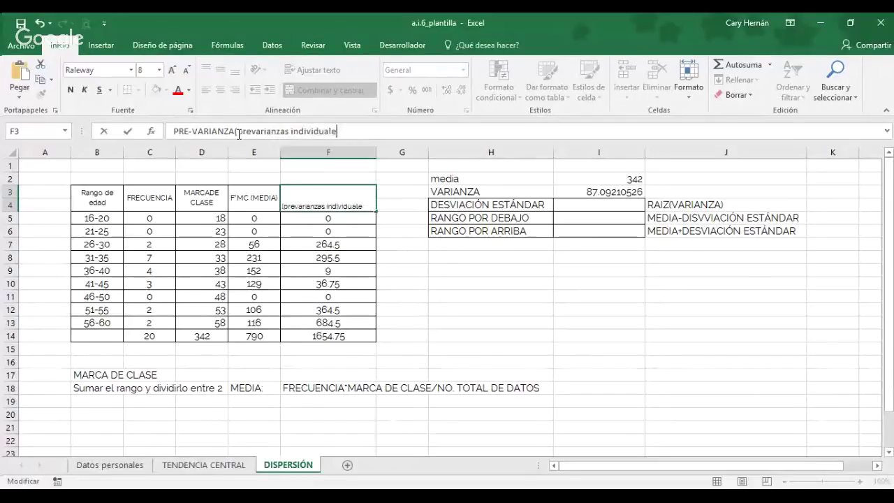
{"action": "type", "text": "s)"}
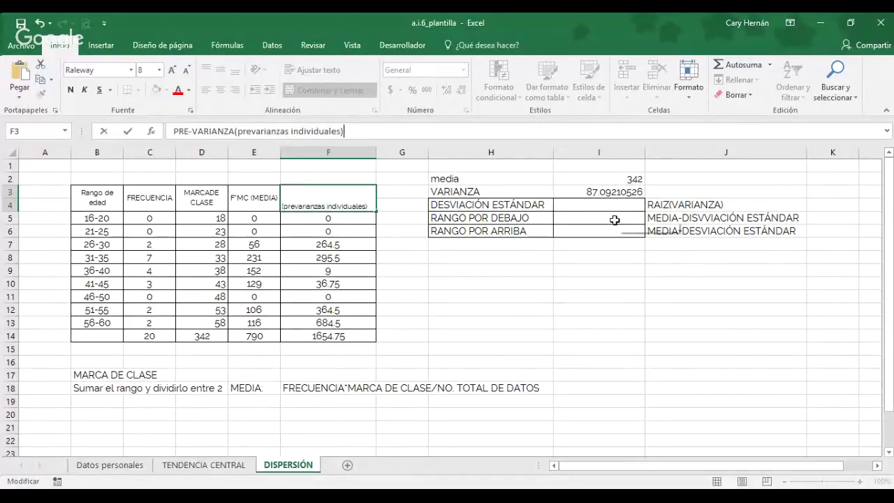
{"action": "left_click", "coordinate": [619, 195]}
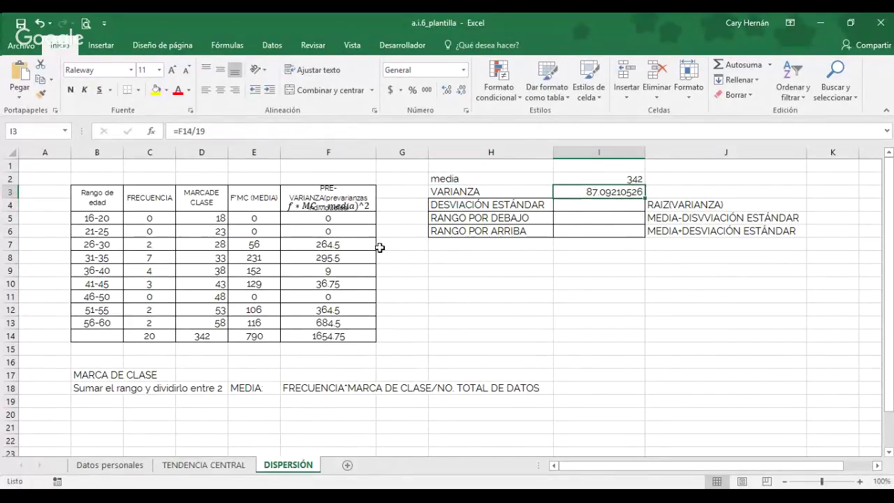
Increase the height of row 4 and move the f*MC-media equation box below the PRE-VARIANZA heading text
{"action": "left_click_drag", "start_coordinate": [7, 211], "coordinate": [7, 242]}
{"action": "left_click", "coordinate": [292, 204]}
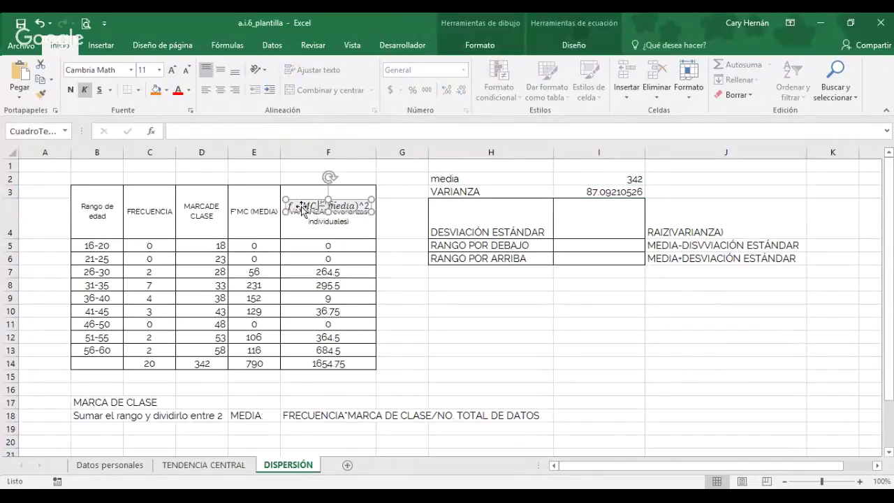
{"action": "left_click_drag", "start_coordinate": [292, 204], "coordinate": [292, 227]}
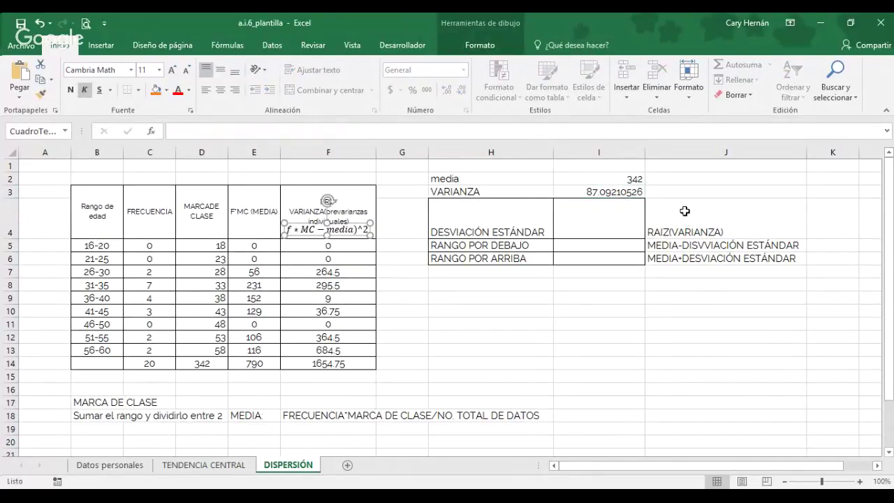
{"action": "left_click", "coordinate": [684, 194]}
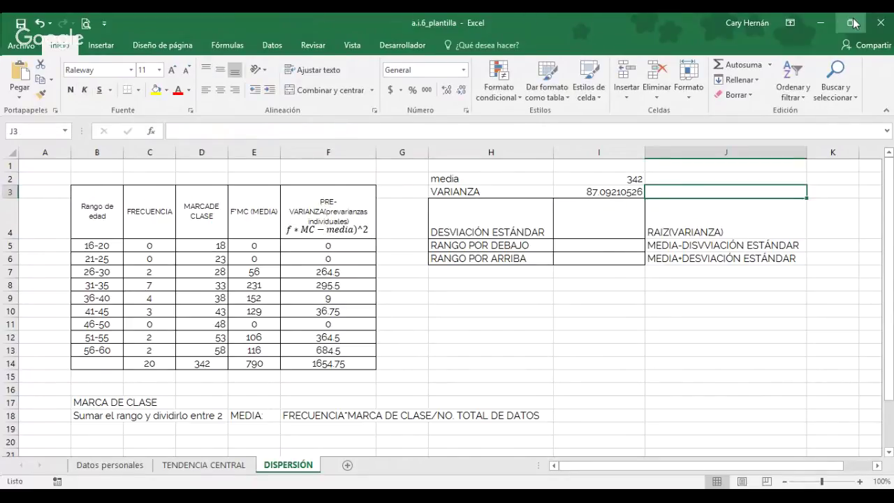
Insert a new equation box on the sheet and begin the variance equation with s2 =
{"action": "left_click", "coordinate": [99, 46]}
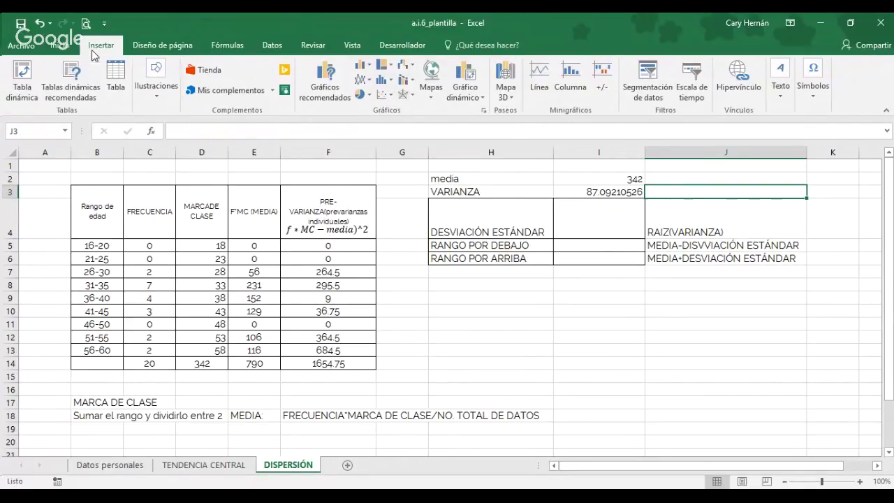
{"action": "left_click", "coordinate": [812, 89]}
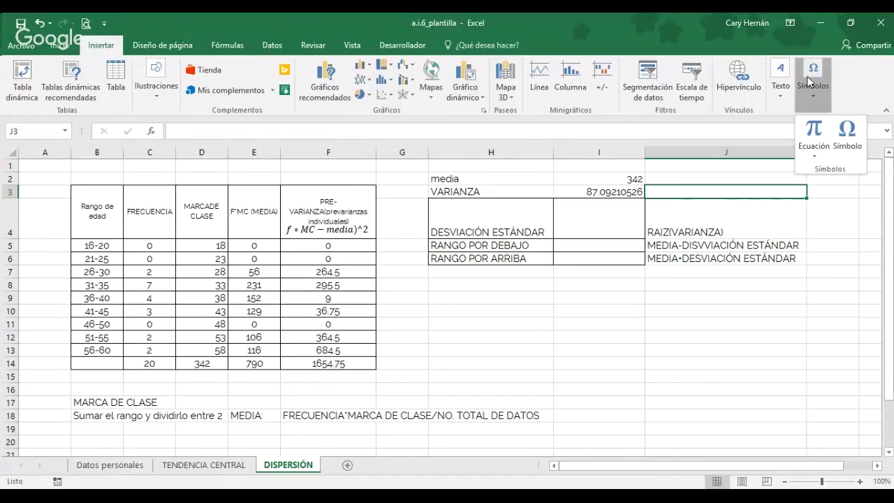
{"action": "left_click", "coordinate": [812, 134]}
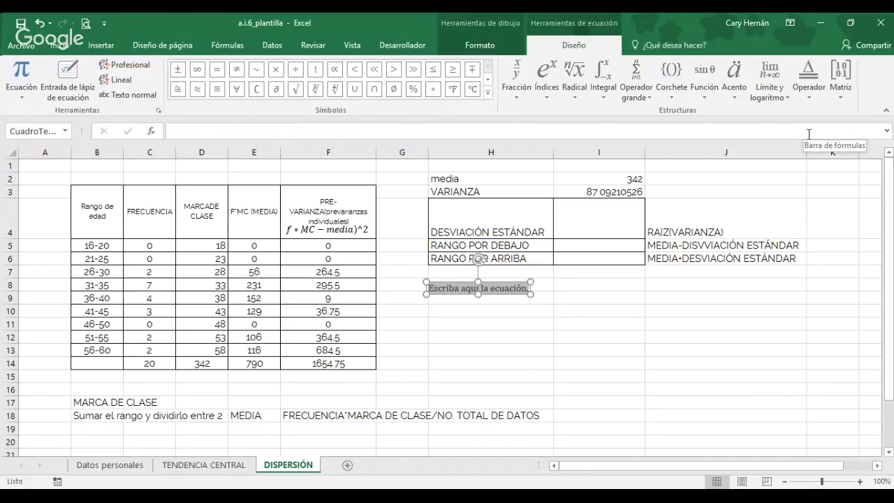
{"action": "type", "text": "s2 "}
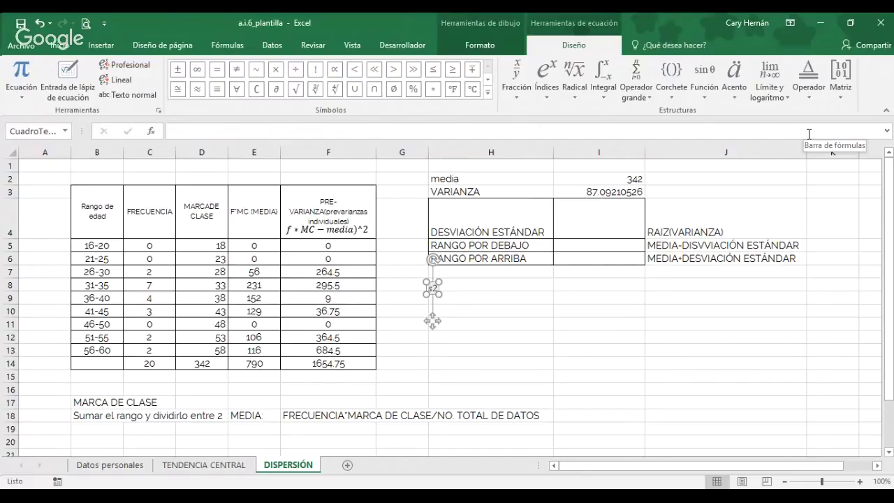
{"action": "type", "text": "="}
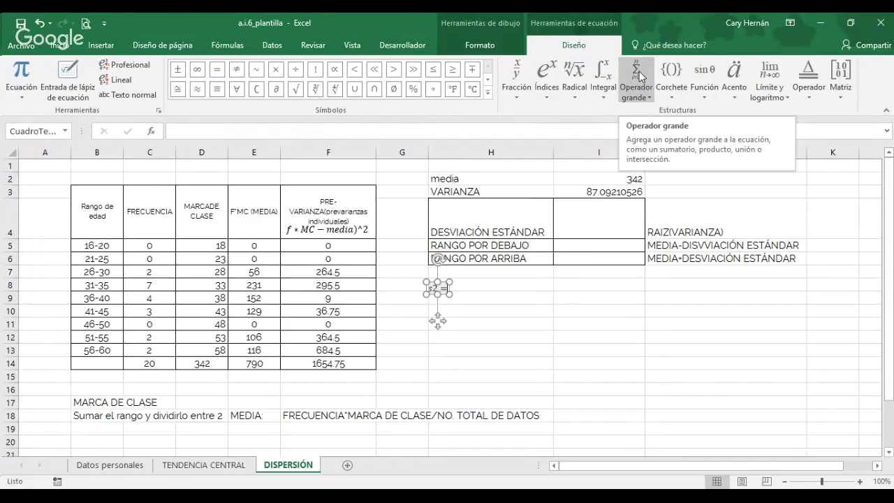
Add a summation with upper limit n and lower limit i to the variance equation, followed by = f(MC −
{"action": "left_click", "coordinate": [637, 91]}
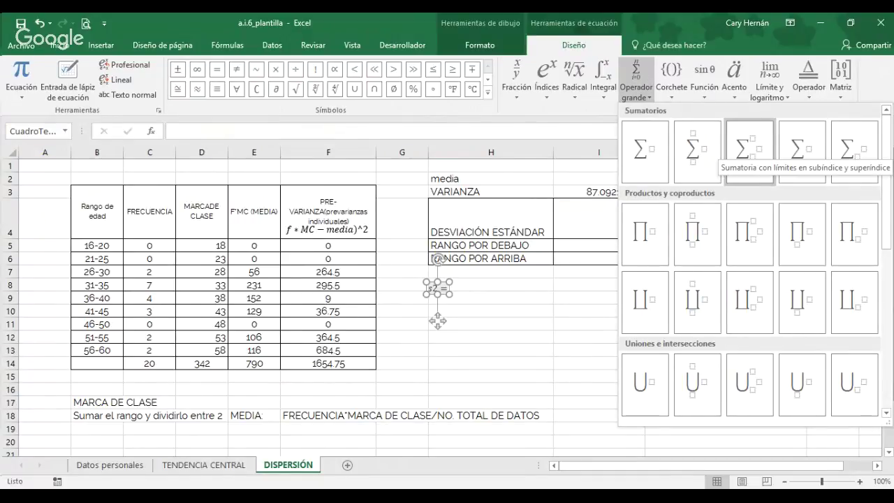
{"action": "left_click", "coordinate": [749, 150]}
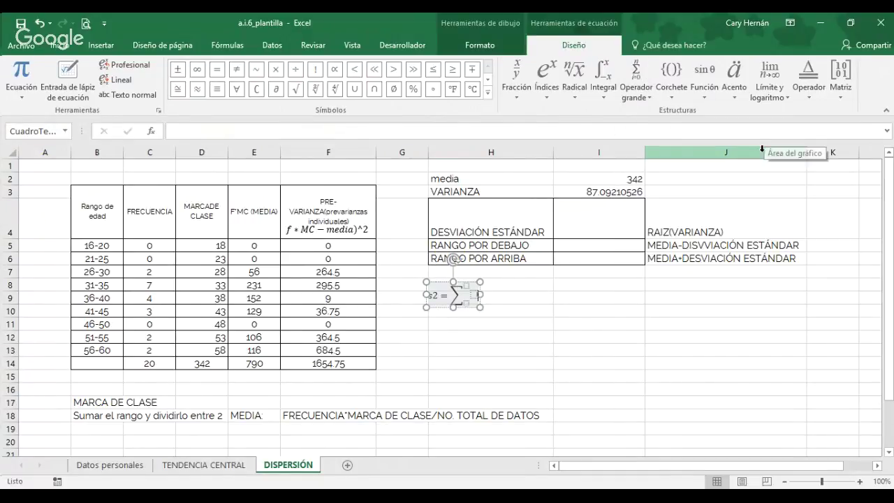
{"action": "left_click", "coordinate": [465, 295]}
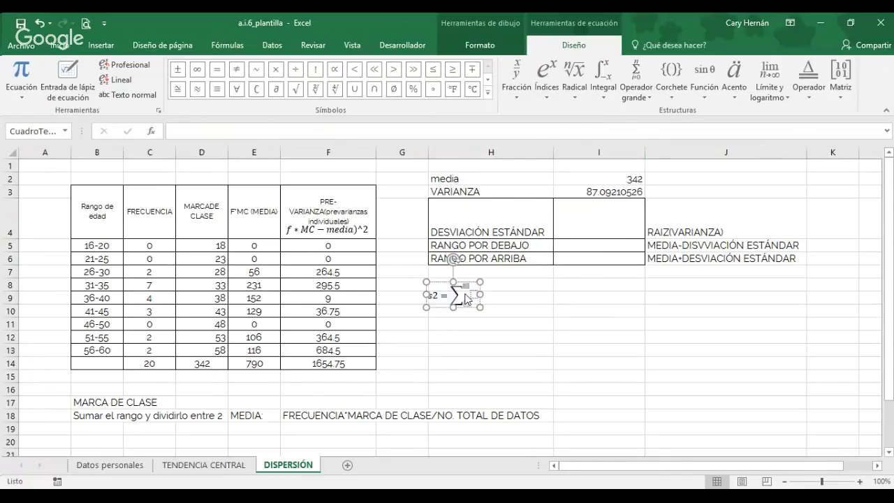
{"action": "left_click", "coordinate": [465, 295]}
{"action": "key", "text": "Down"}
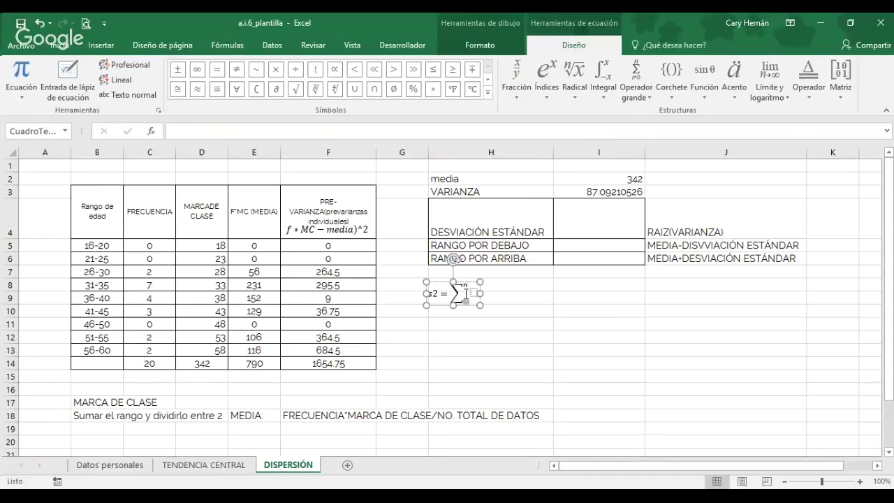
{"action": "key", "text": "Right"}
{"action": "type", "text": "i"}
{"action": "type", "text": "="}
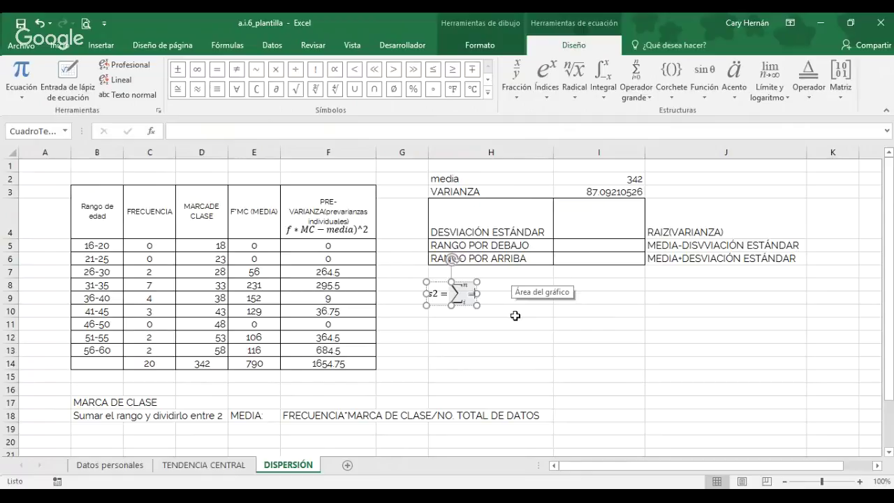
{"action": "type", "text": "n"}
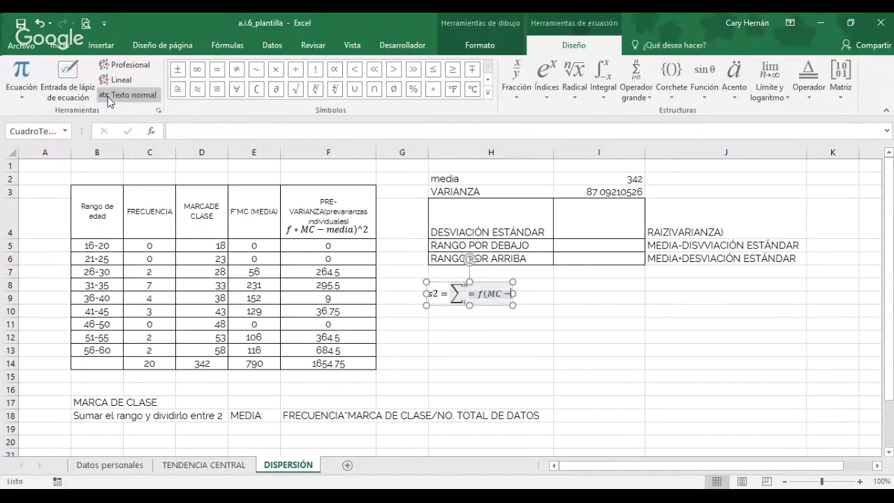
{"action": "left_click", "coordinate": [107, 65]}
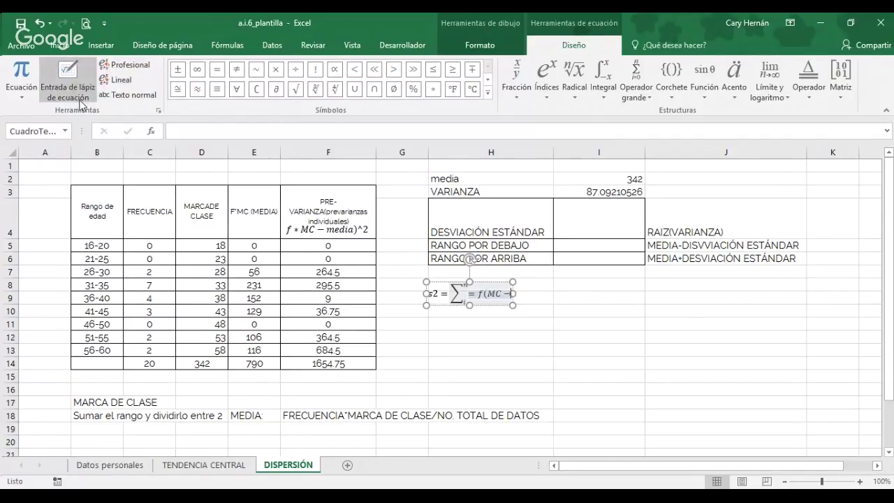
{"action": "left_click", "coordinate": [24, 102]}
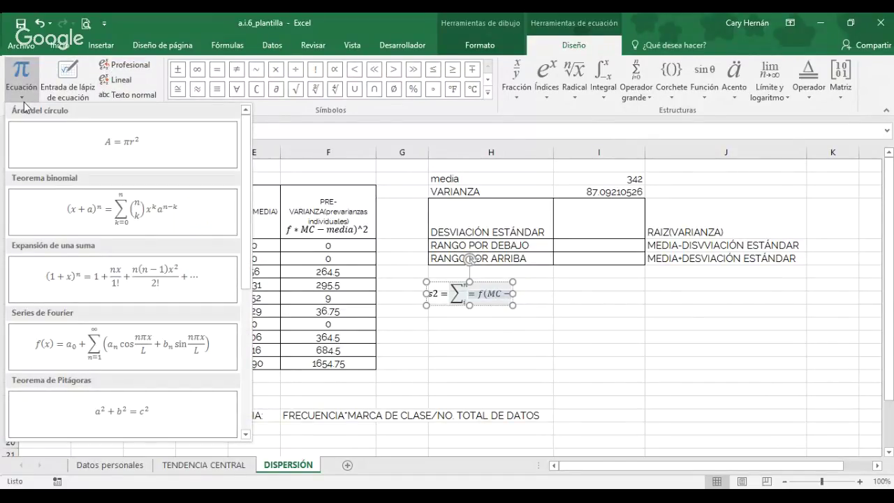
{"action": "left_click", "coordinate": [487, 103]}
{"action": "left_click", "coordinate": [487, 92]}
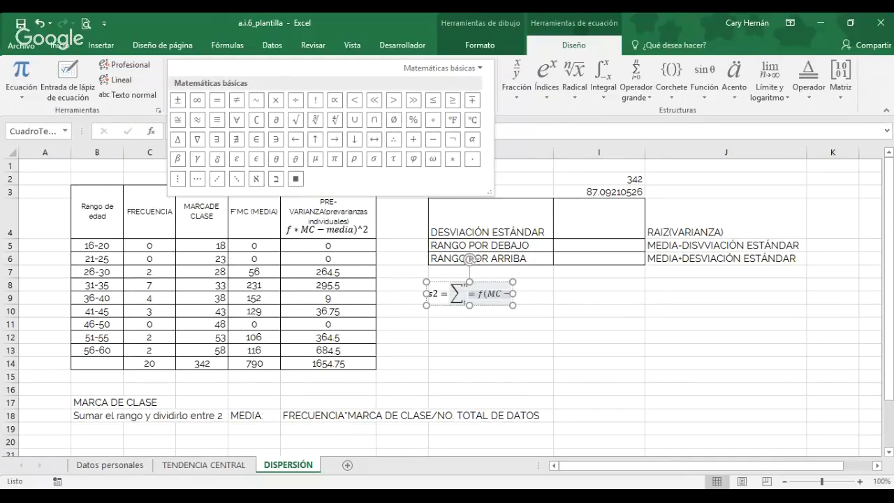
Complete the variance equation's numerator as f(MC − media)2 and place it over n, removing the stray −1 beside the fraction
{"action": "type", "text": "M"}
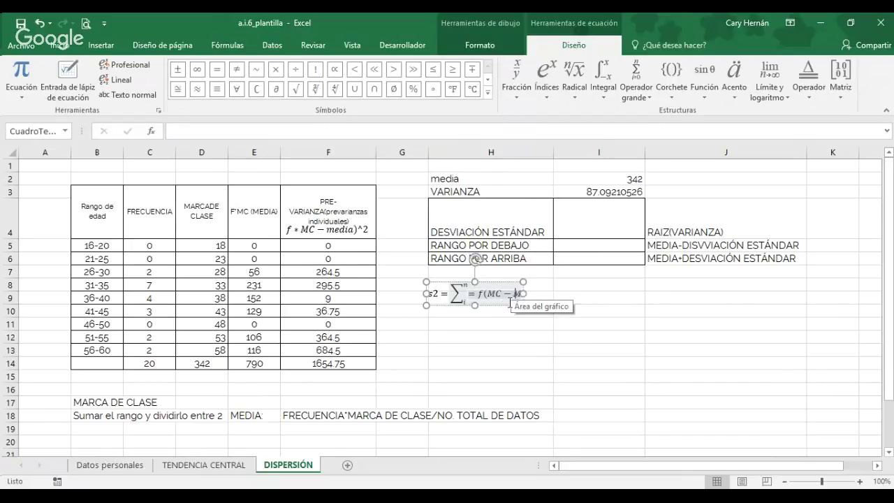
{"action": "type", "text": "EDIA"}
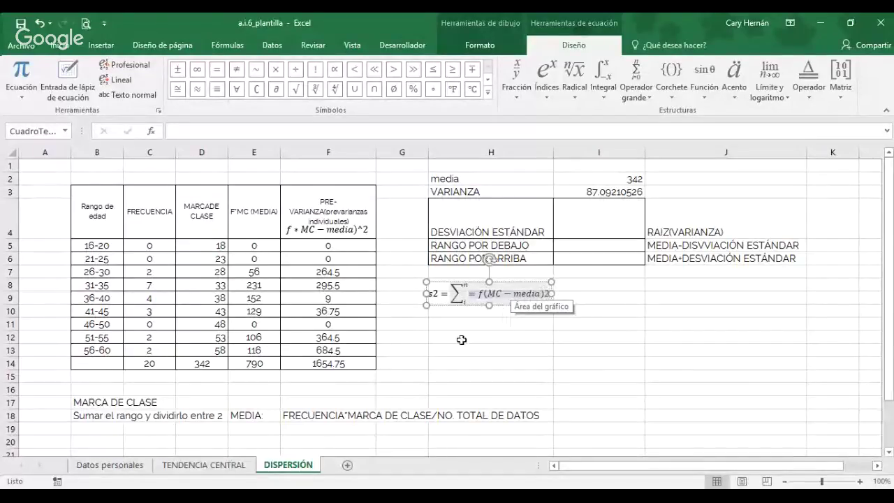
{"action": "type", "text": "/"}
{"action": "type", "text": "n-1"}
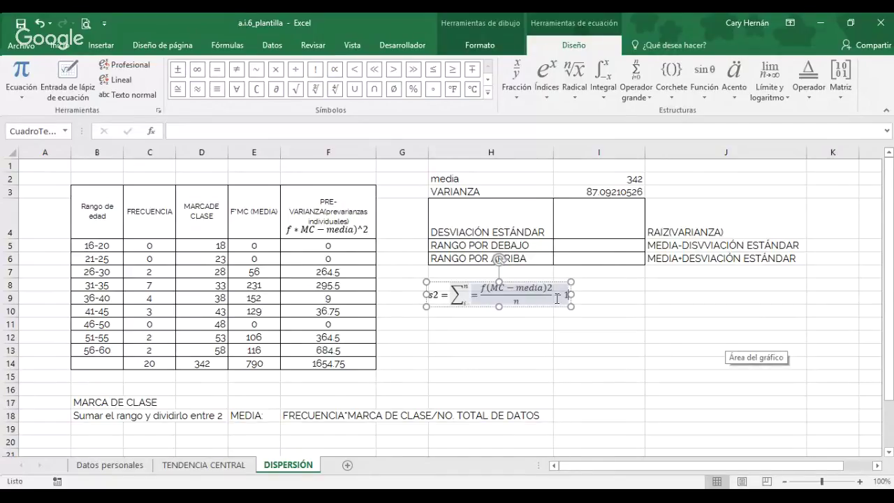
{"action": "left_click_drag", "start_coordinate": [557, 298], "coordinate": [572, 298]}
{"action": "key", "text": "Delete"}
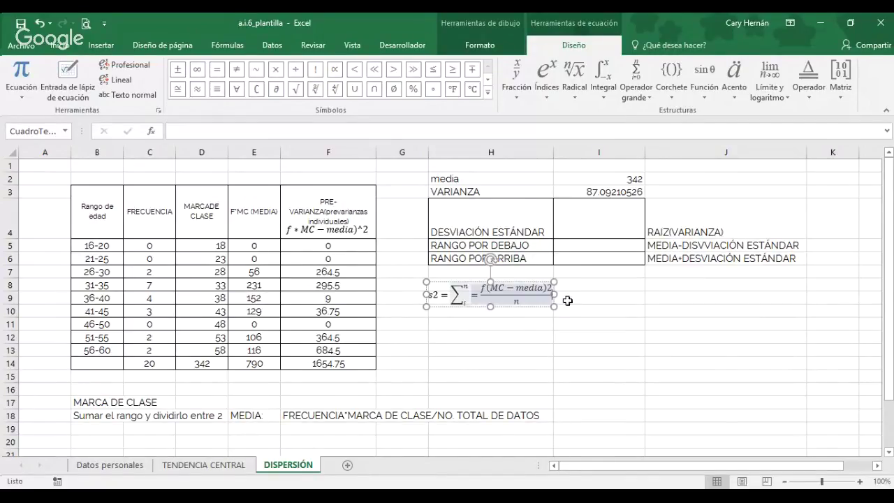
{"action": "left_click", "coordinate": [526, 306]}
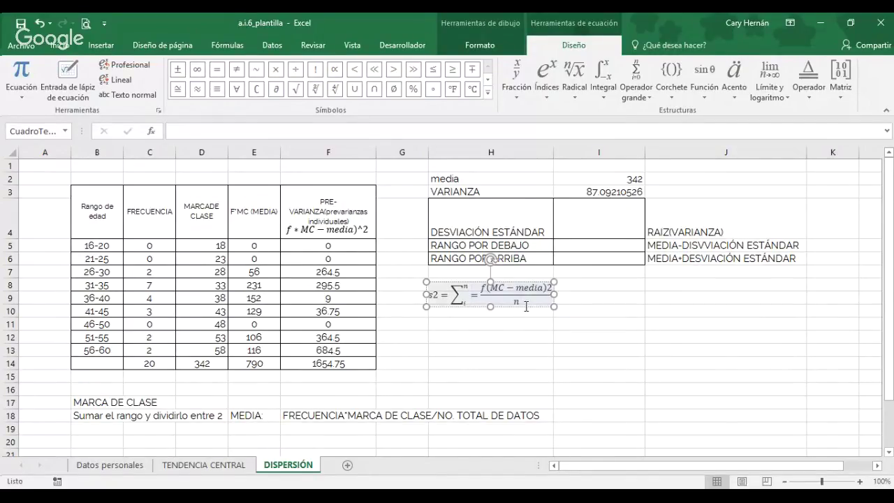
{"action": "left_click", "coordinate": [526, 306]}
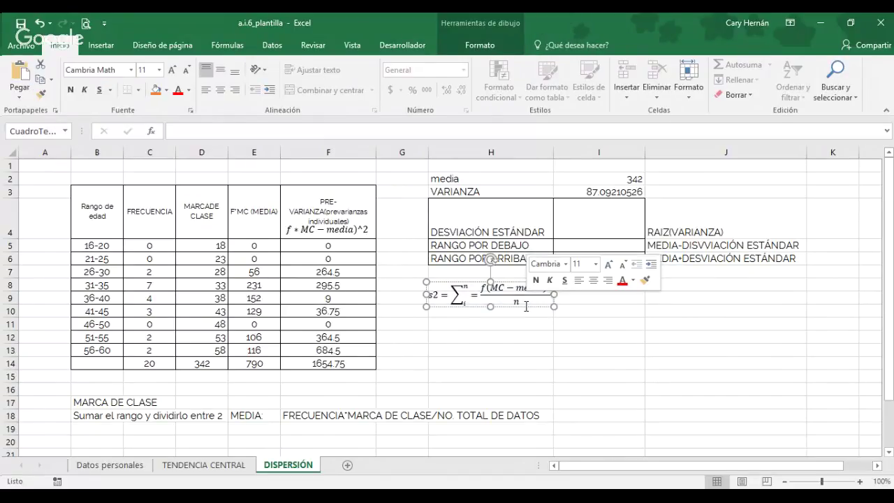
{"action": "left_click", "coordinate": [526, 306]}
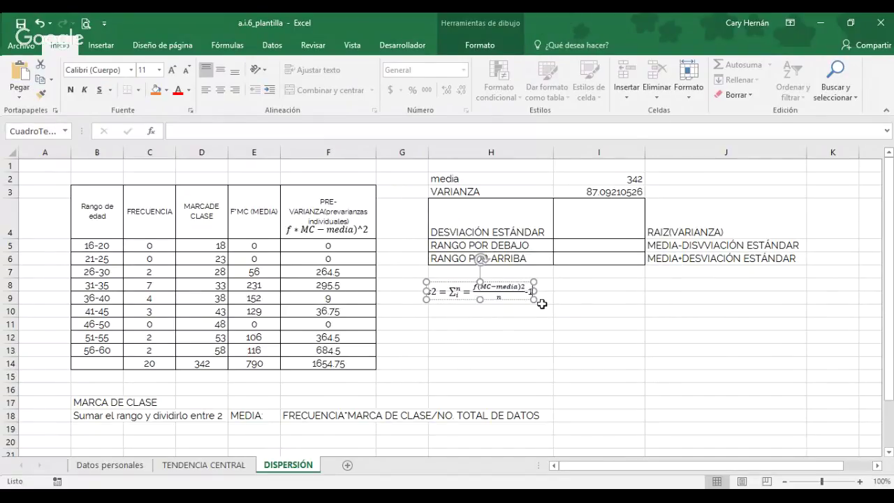
{"action": "left_click", "coordinate": [539, 302]}
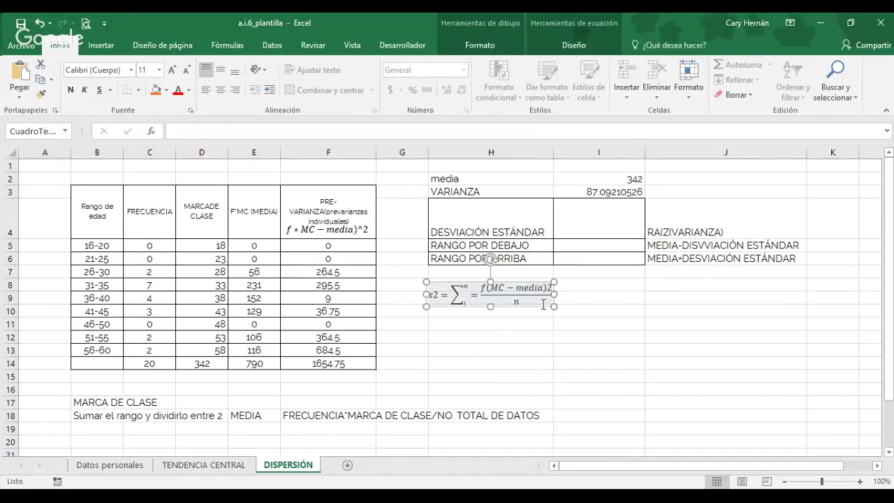
{"action": "left_click", "coordinate": [584, 314]}
{"action": "left_click", "coordinate": [538, 305]}
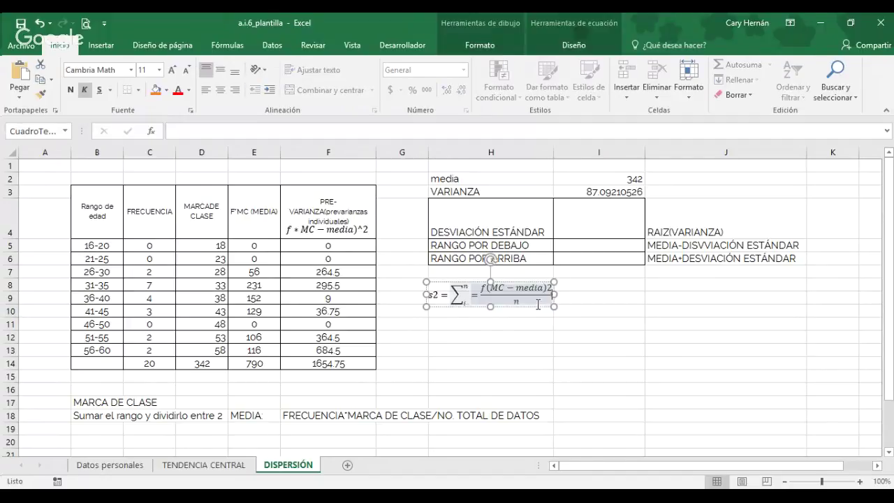
{"action": "left_click_drag", "start_coordinate": [518, 302], "coordinate": [525, 310]}
{"action": "key", "text": "BackSpace"}
{"action": "key", "text": "BackSpace"}
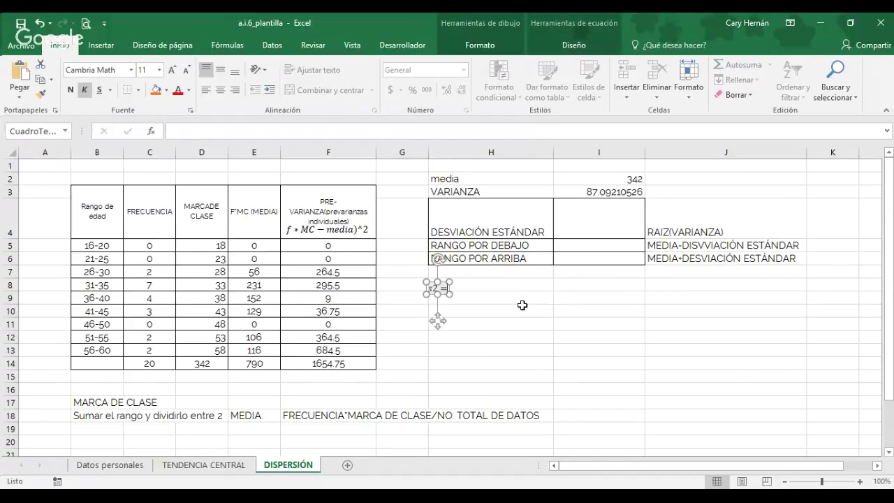
{"action": "left_click", "coordinate": [39, 23]}
Extend the denominator of the variance equation to n − 1 and finish editing the equation
{"action": "left_click", "coordinate": [521, 303]}
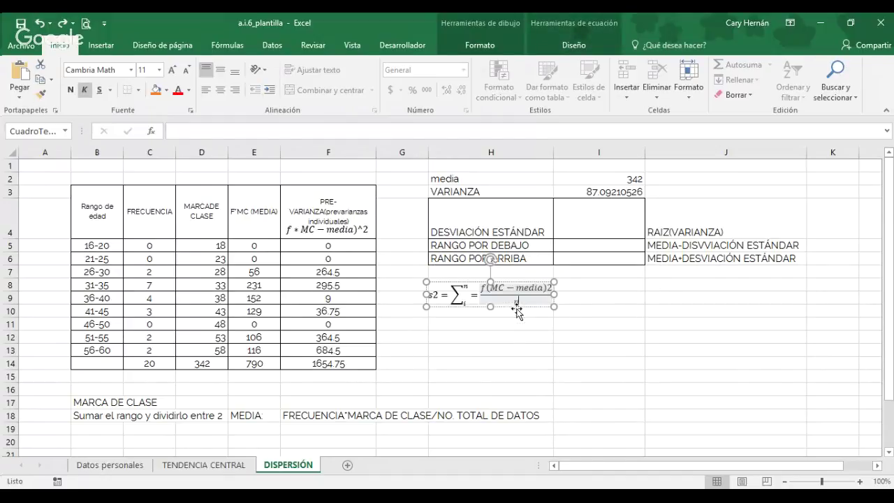
{"action": "type", "text": "-"}
{"action": "type", "text": "1"}
{"action": "left_click", "coordinate": [635, 299]}
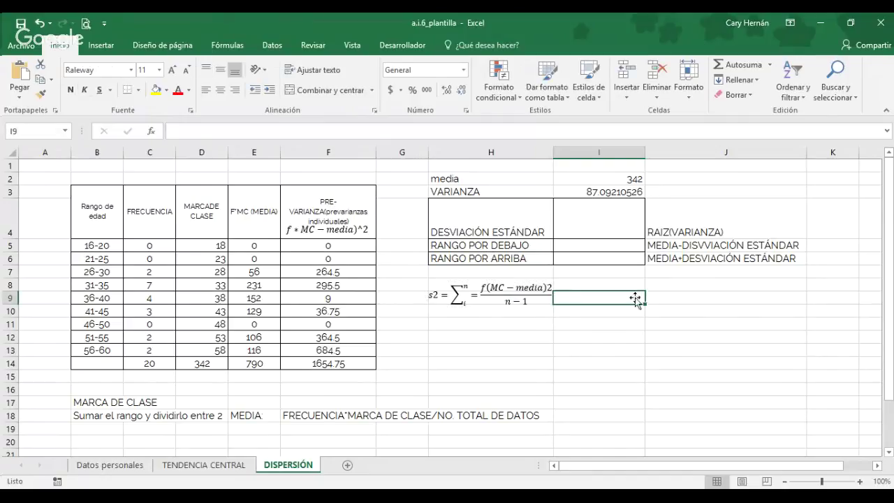
Increase the height of row 3 and place the variance equation box in J3 beside the VARIANZA value
{"action": "left_click", "coordinate": [517, 289]}
{"action": "left_click_drag", "start_coordinate": [487, 294], "coordinate": [695, 181]}
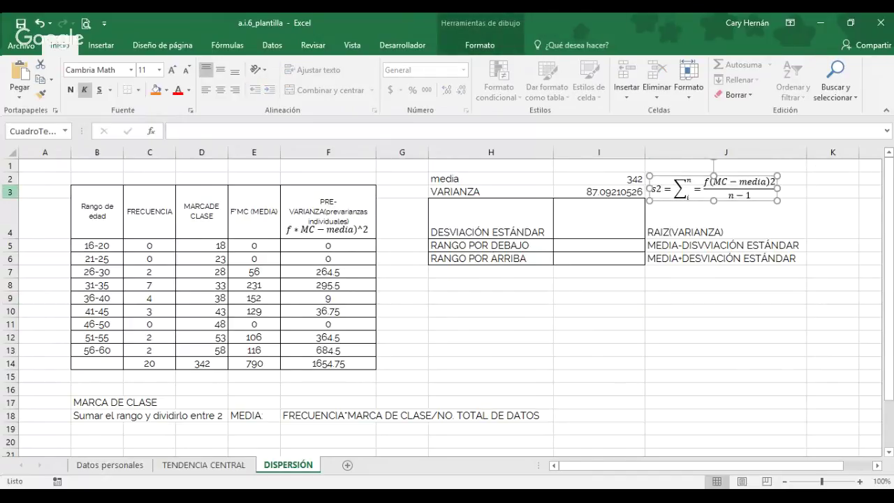
{"action": "left_click_drag", "start_coordinate": [7, 199], "coordinate": [9, 285]}
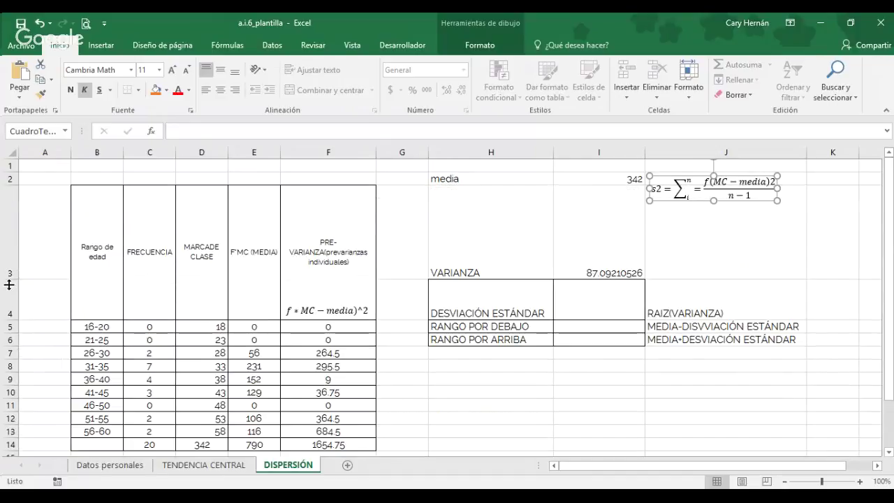
{"action": "left_click_drag", "start_coordinate": [743, 181], "coordinate": [744, 250]}
{"action": "left_click_drag", "start_coordinate": [6, 280], "coordinate": [5, 222]}
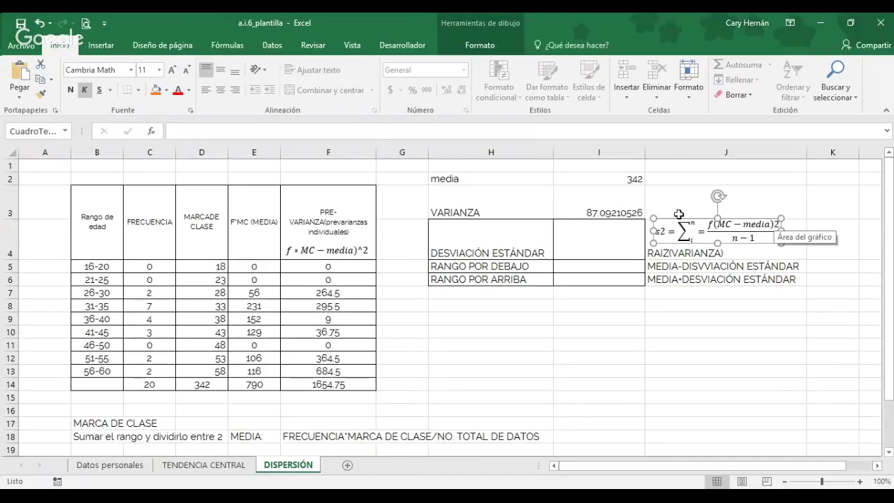
{"action": "left_click_drag", "start_coordinate": [673, 225], "coordinate": [668, 197]}
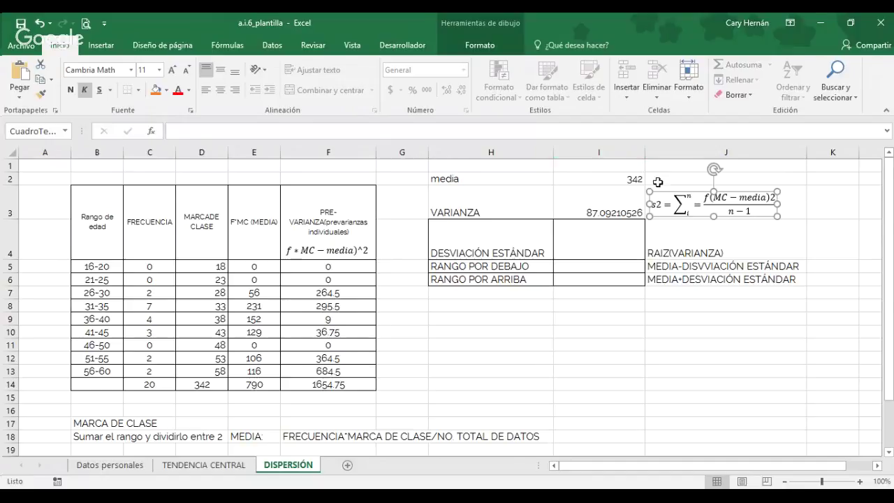
{"action": "left_click", "coordinate": [660, 183]}
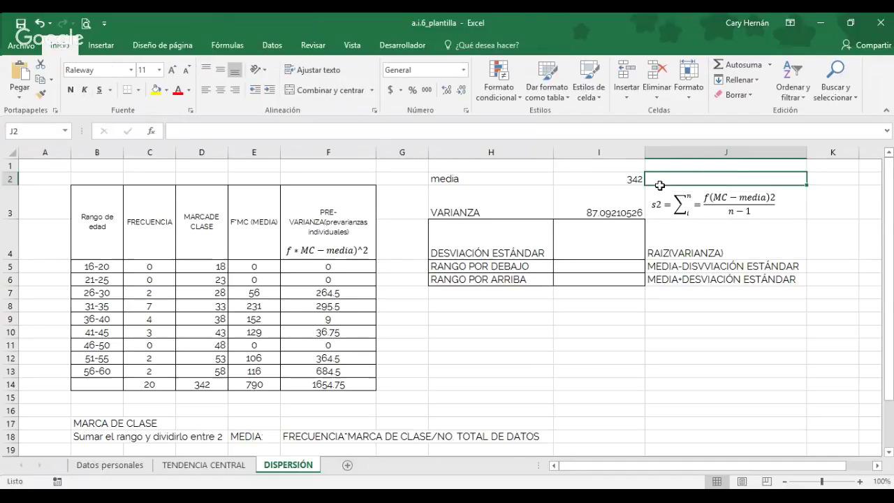
{"action": "left_click", "coordinate": [140, 389]}
{"action": "left_click", "coordinate": [209, 390]}
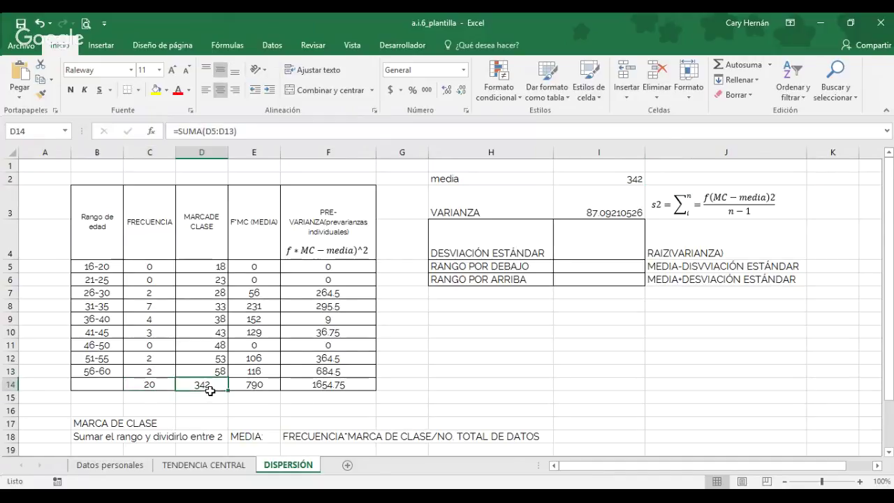
{"action": "left_click", "coordinate": [690, 181]}
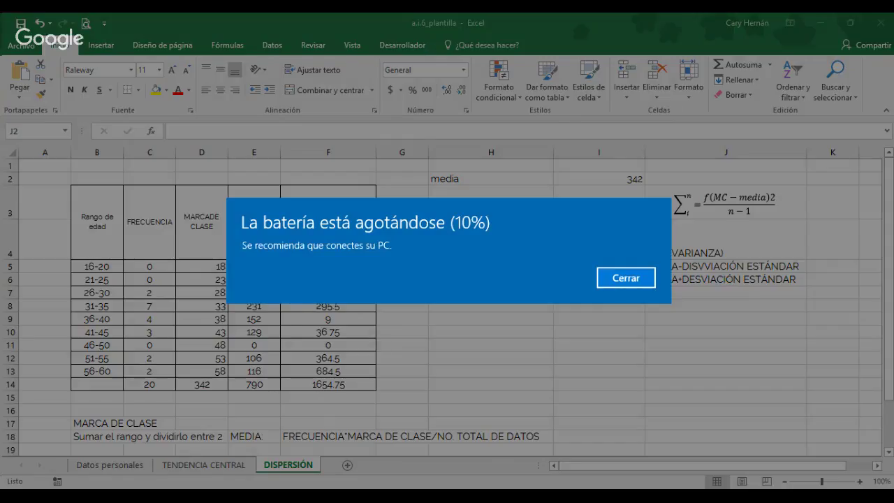
{"action": "left_click", "coordinate": [599, 357]}
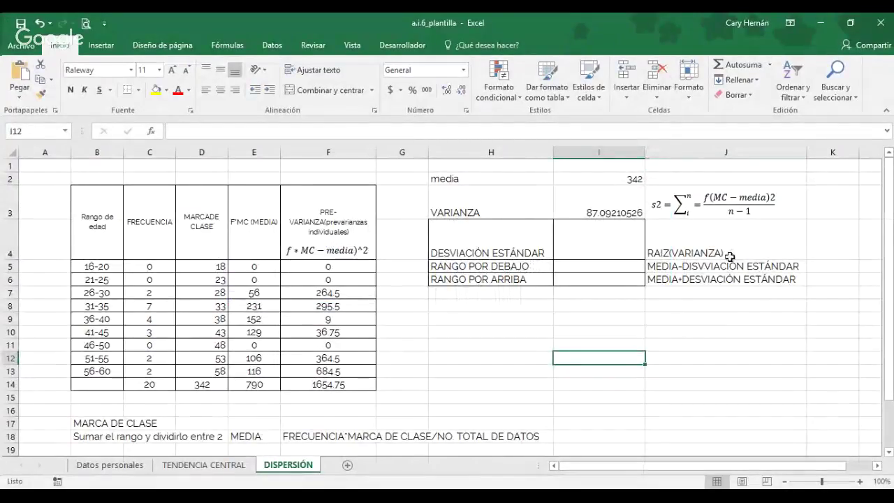
{"action": "left_click", "coordinate": [584, 244]}
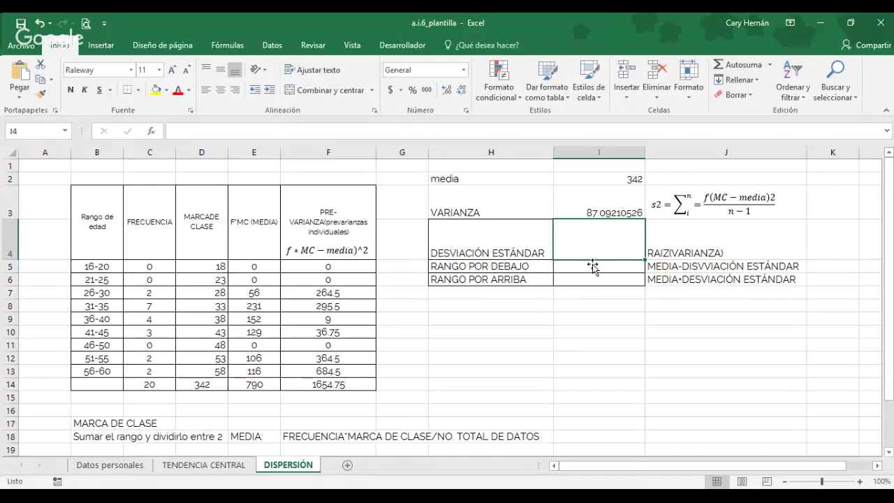
{"action": "type", "text": "=ra"}
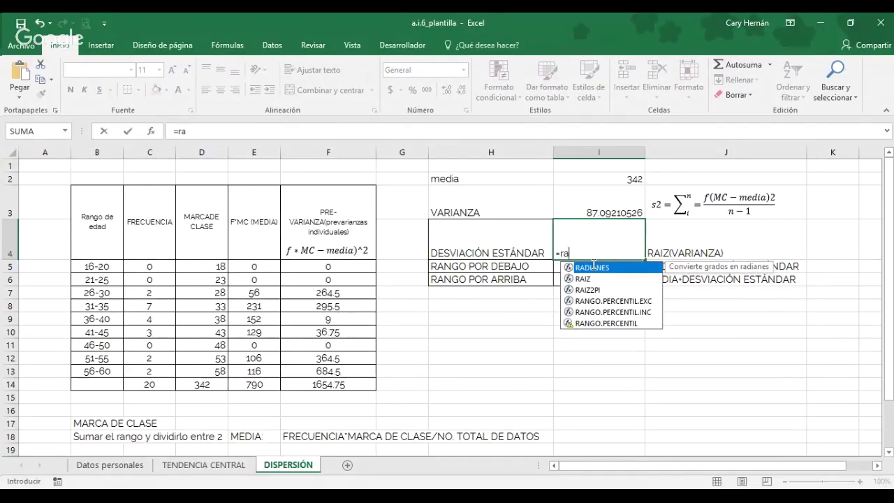
{"action": "key", "text": "Down"}
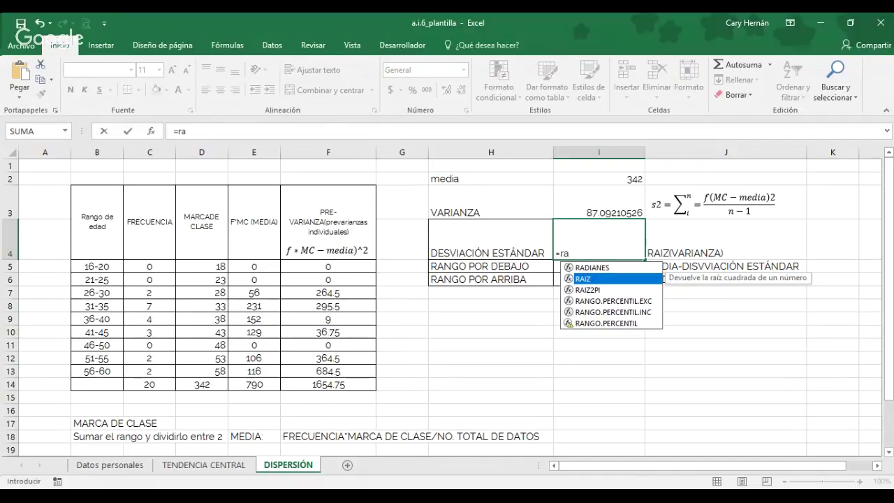
{"action": "type", "text": "iz("}
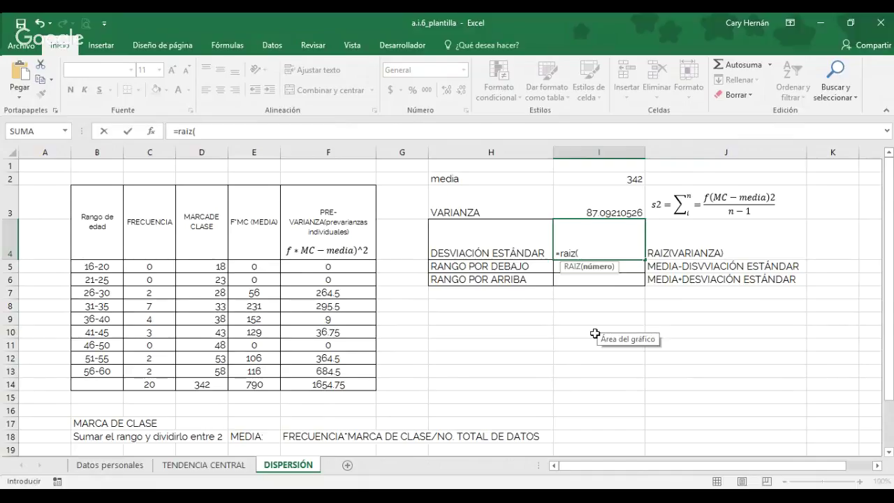
{"action": "type", "text": "va"}
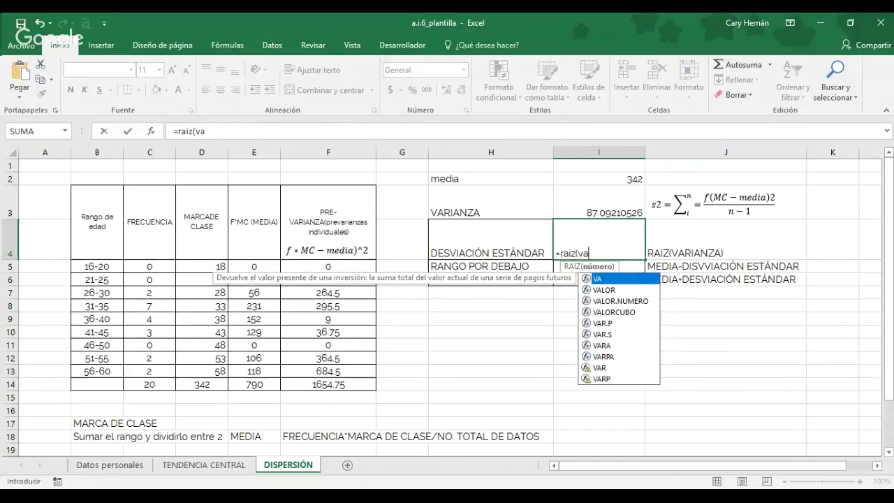
{"action": "key", "text": "BackSpace"}
{"action": "key", "text": "BackSpace"}
{"action": "key", "text": "BackSpace"}
{"action": "key", "text": "BackSpace"}
{"action": "key", "text": "BackSpace"}
{"action": "key", "text": "BackSpace"}
{"action": "key", "text": "BackSpace"}
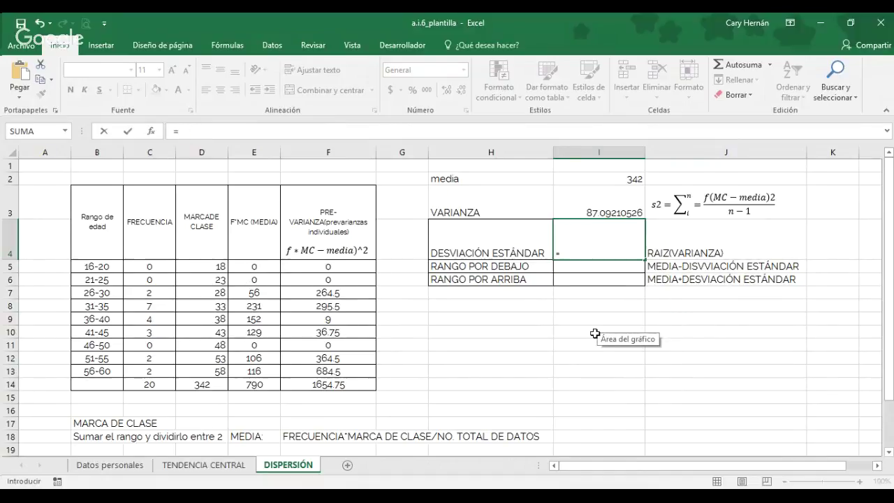
{"action": "key", "text": "BackSpace"}
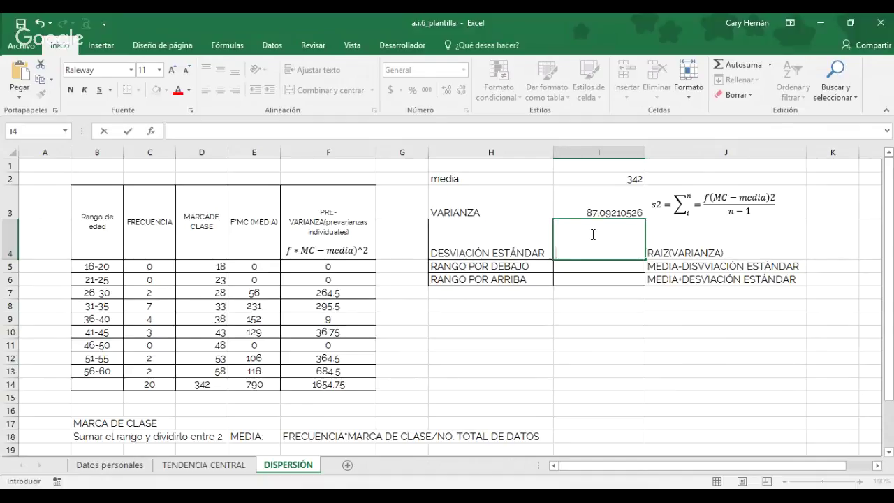
Try to calculate the standard deviation in I4 from the variance with =I3^2, and clear the cell again
{"action": "type", "text": "="}
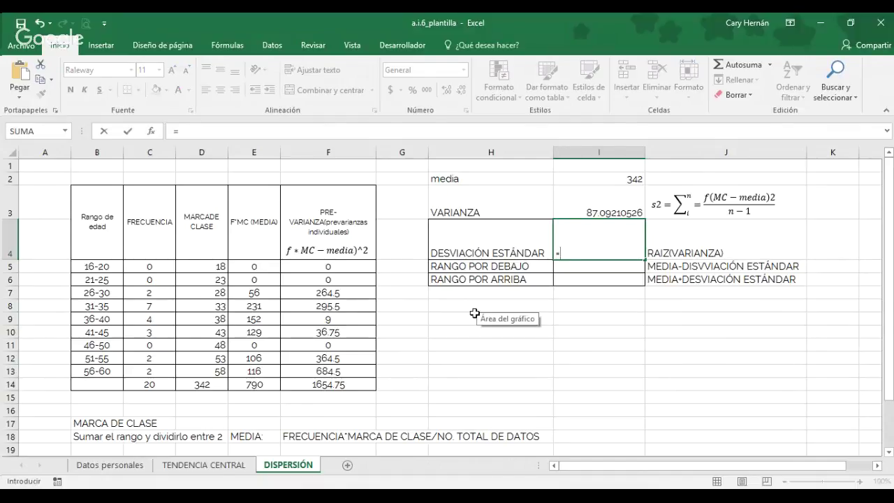
{"action": "left_click", "coordinate": [339, 389]}
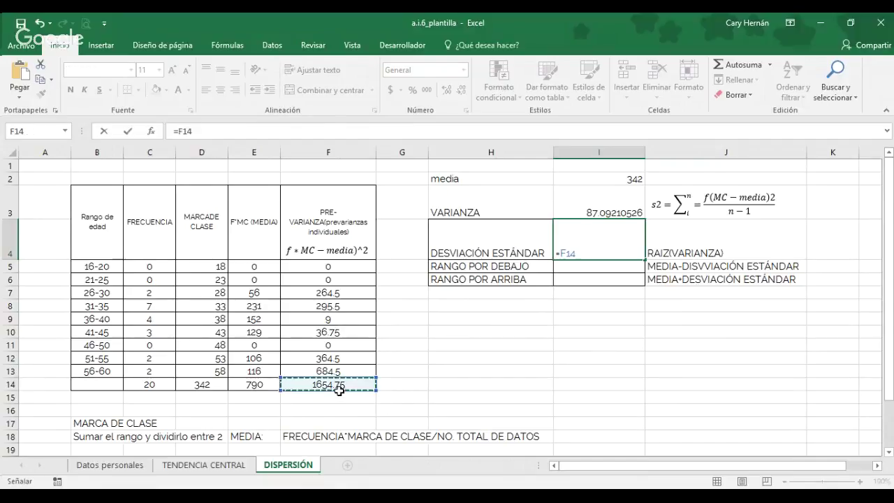
{"action": "left_click_drag", "start_coordinate": [890, 223], "coordinate": [890, 234]}
{"action": "left_click", "coordinate": [622, 190]}
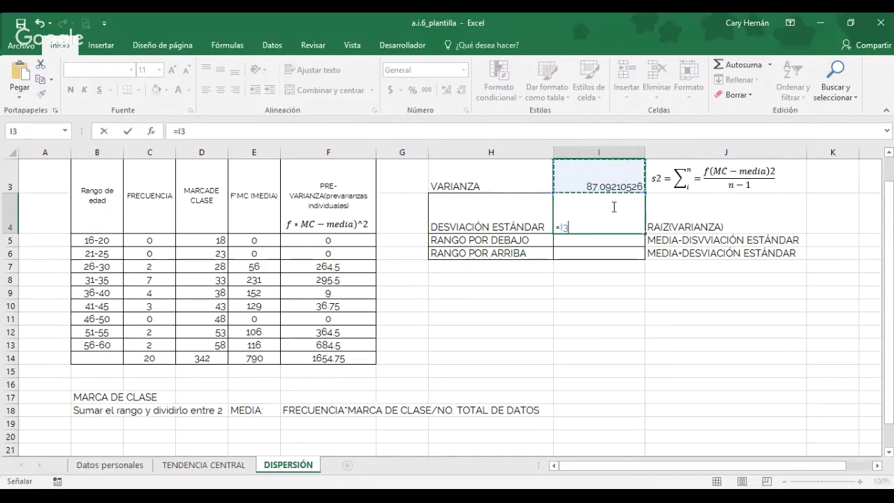
{"action": "type", "text": "^2"}
{"action": "key", "text": "ctrl+Return"}
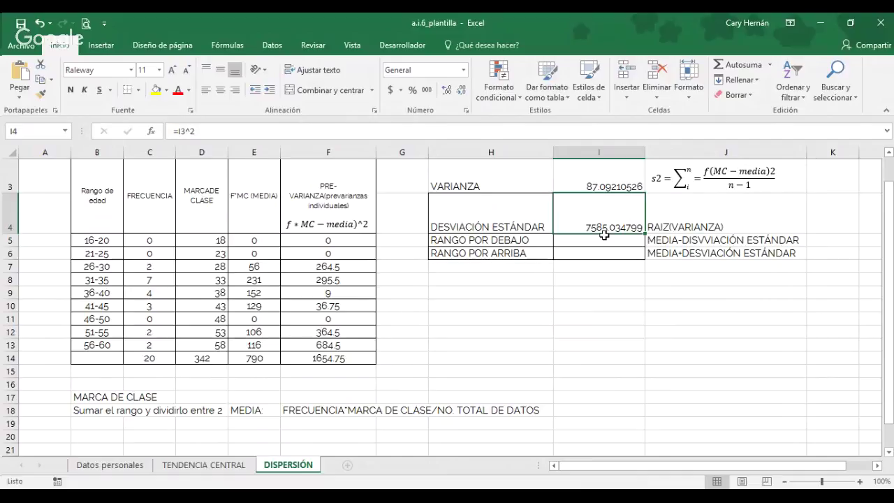
{"action": "key", "text": "Delete"}
Calculate the standard deviation in I4 as the square root of the variance in I3, using the RAIZ function
{"action": "type", "text": "="}
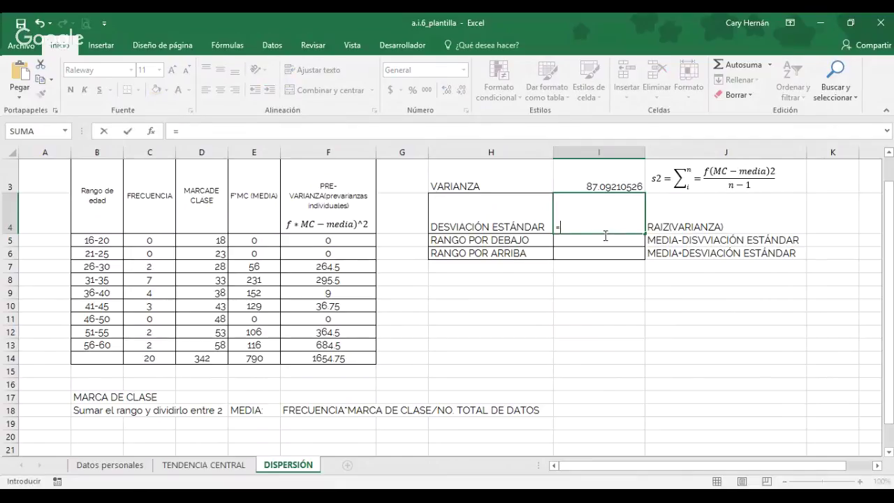
{"action": "type", "text": "raiz"}
{"action": "left_click", "coordinate": [612, 189]}
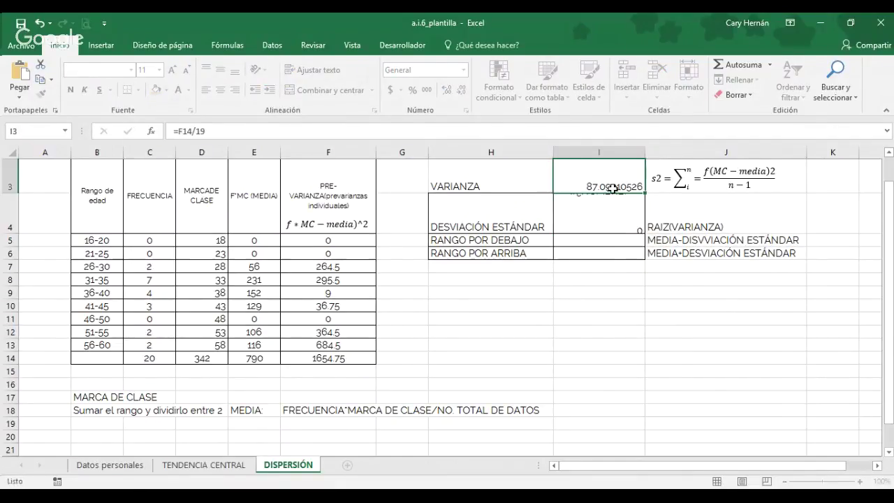
{"action": "left_click", "coordinate": [606, 231]}
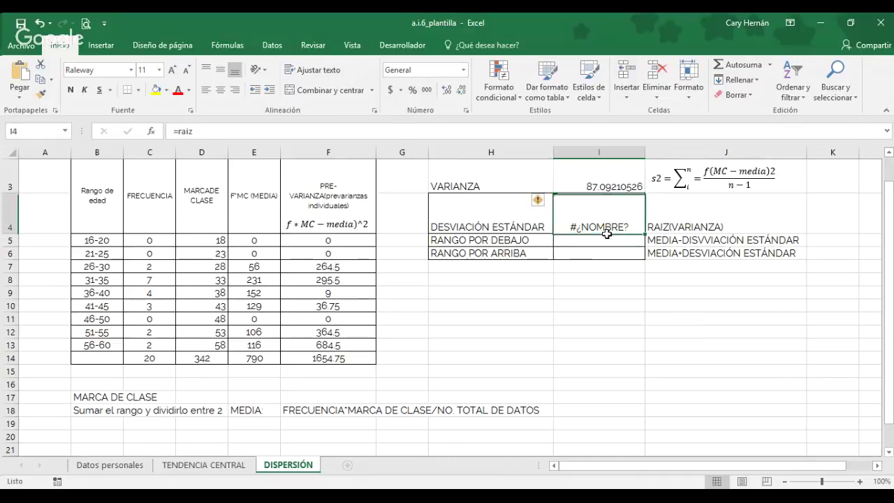
{"action": "type", "text": "=raiz("}
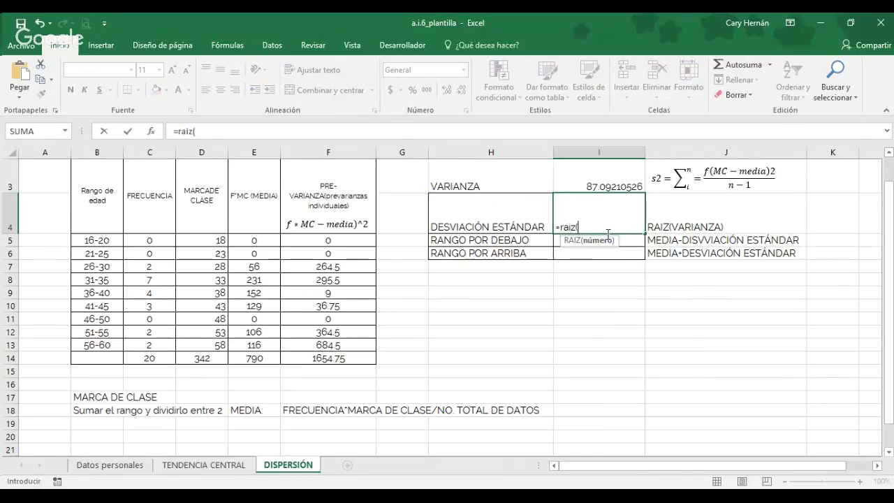
{"action": "left_click", "coordinate": [609, 187]}
{"action": "key", "text": "Return"}
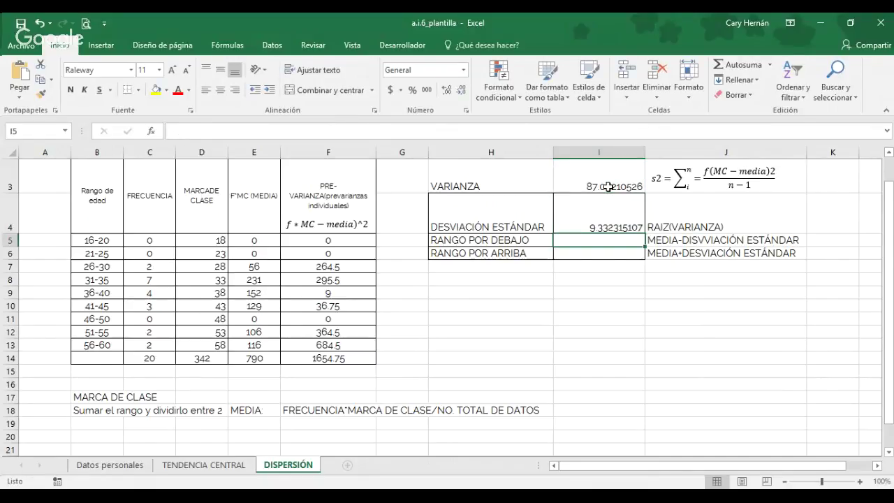
Try to calculate the RANGO POR DEBAJO value in I5 with the formula =media-I4
{"action": "type", "text": "="}
{"action": "type", "text": "mrdi"}
{"action": "key", "text": "BackSpace"}
{"action": "key", "text": "BackSpace"}
{"action": "key", "text": "BackSpace"}
{"action": "type", "text": "edia-"}
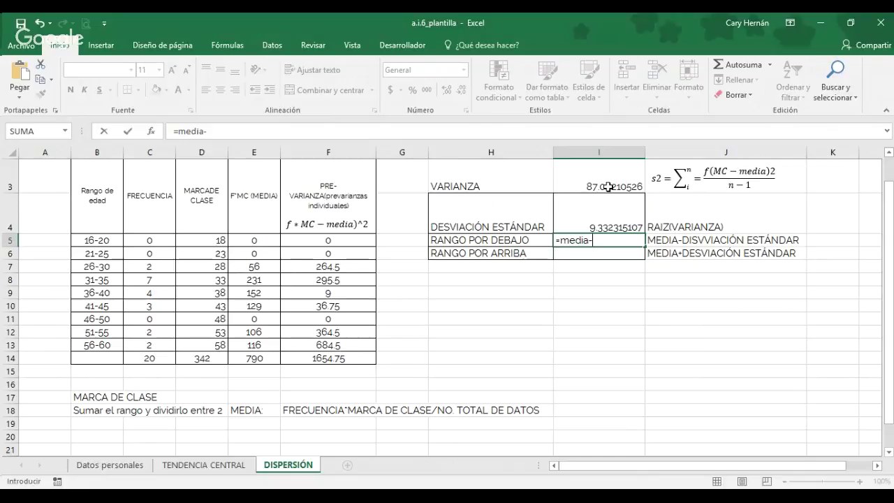
{"action": "left_click", "coordinate": [576, 212]}
{"action": "key", "text": "Return"}
Try enclosing the RANGO POR DEBAJO formula in parentheses as =(media-I4)
{"action": "left_click", "coordinate": [594, 244]}
{"action": "double_click", "coordinate": [594, 246]}
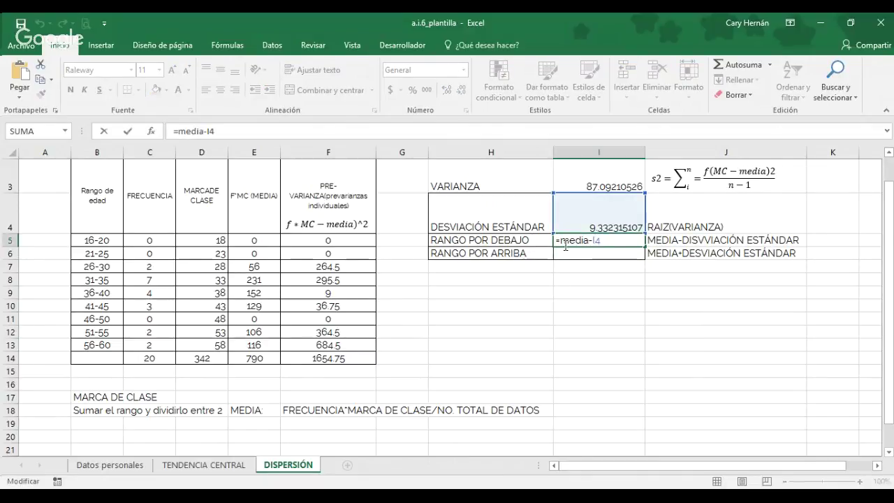
{"action": "left_click", "coordinate": [562, 242]}
{"action": "type", "text": "("}
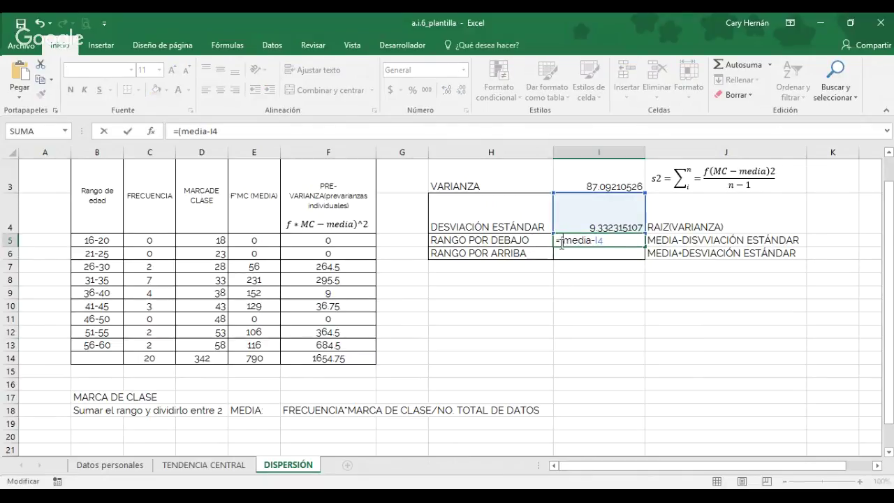
{"action": "type", "text": ")"}
{"action": "key", "text": "Return"}
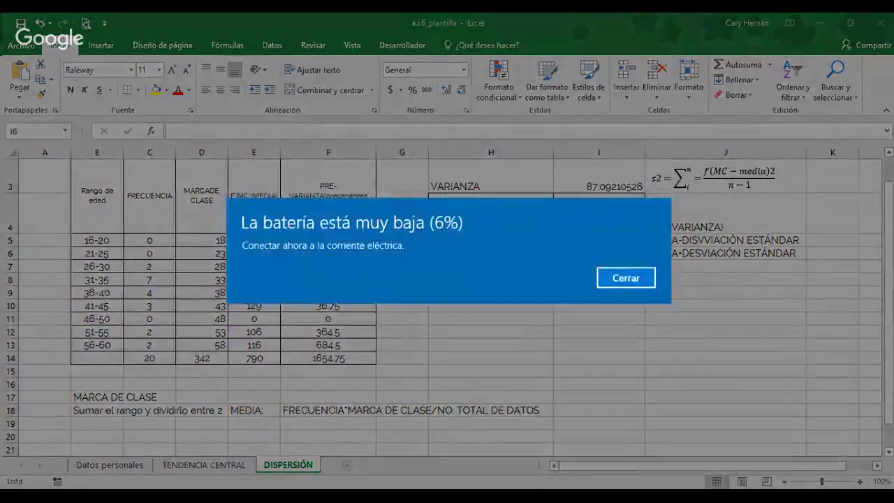
Dismiss the low-battery warning, and try replacing the formula in I5 with the text media-desvi before clearing it
{"action": "left_click", "coordinate": [618, 278]}
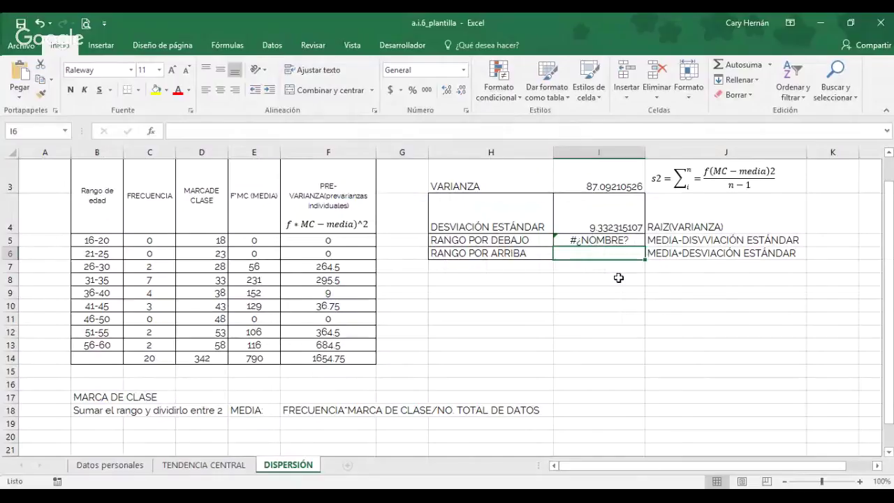
{"action": "left_click", "coordinate": [603, 242]}
{"action": "key", "text": "Delete"}
{"action": "type", "text": "media-desvi"}
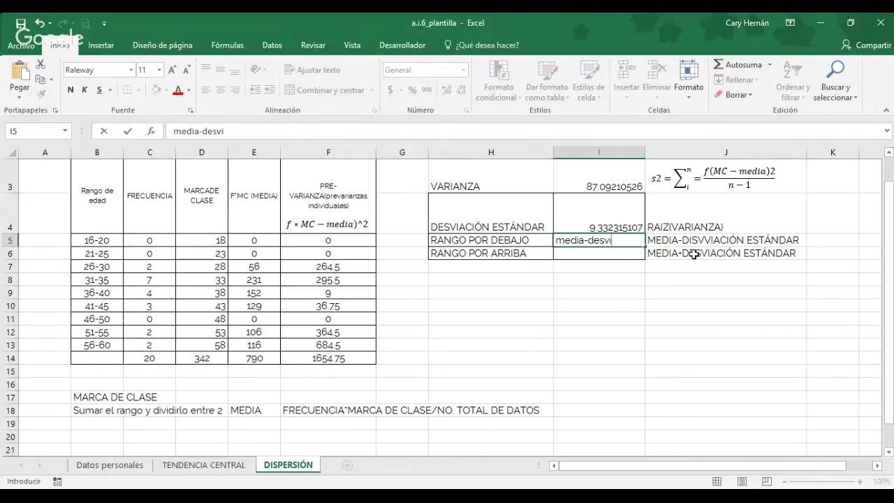
{"action": "left_click_drag", "start_coordinate": [611, 245], "coordinate": [506, 248]}
{"action": "key", "text": "Delete"}
{"action": "left_click_drag", "start_coordinate": [835, 306], "coordinate": [884, 325]}
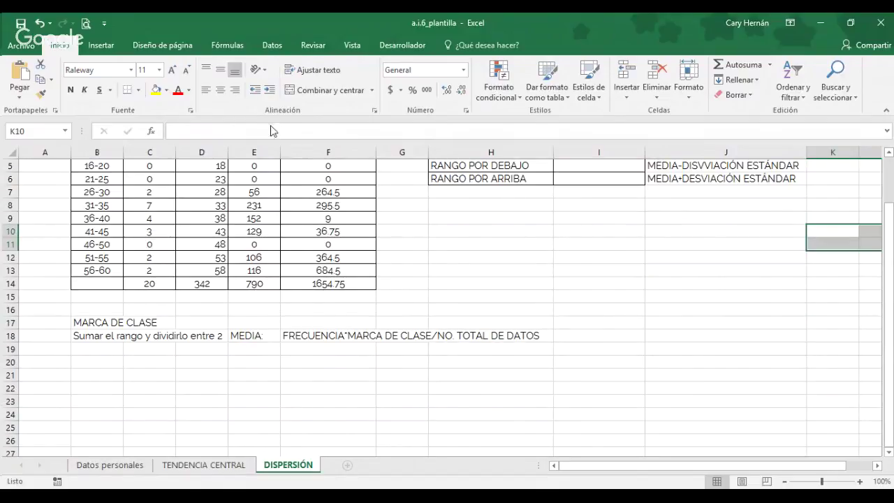
{"action": "left_click", "coordinate": [589, 367]}
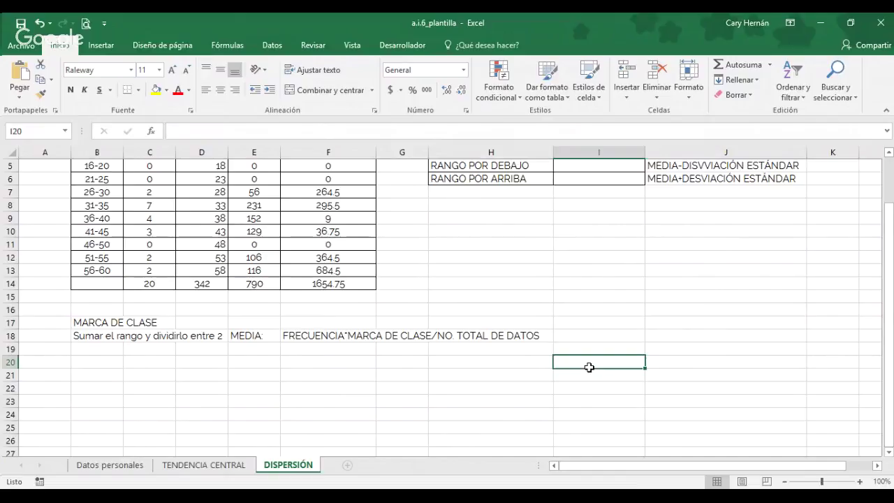
{"action": "left_click_drag", "start_coordinate": [888, 336], "coordinate": [892, 274]}
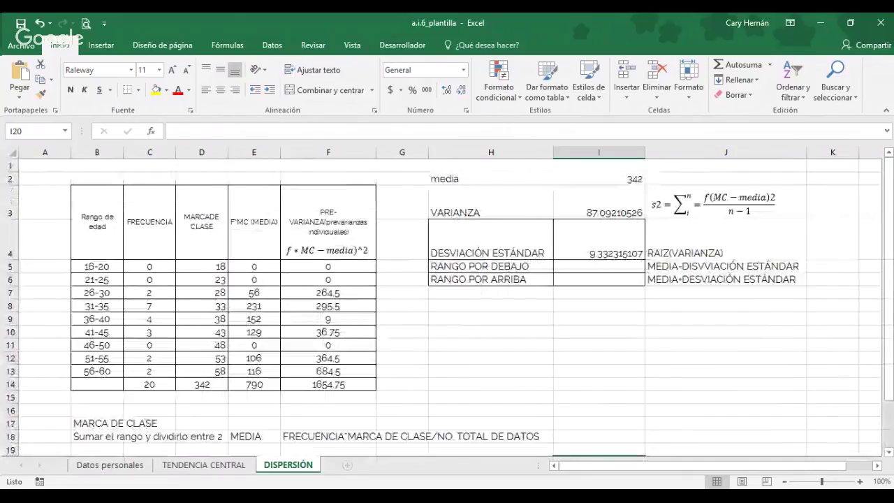